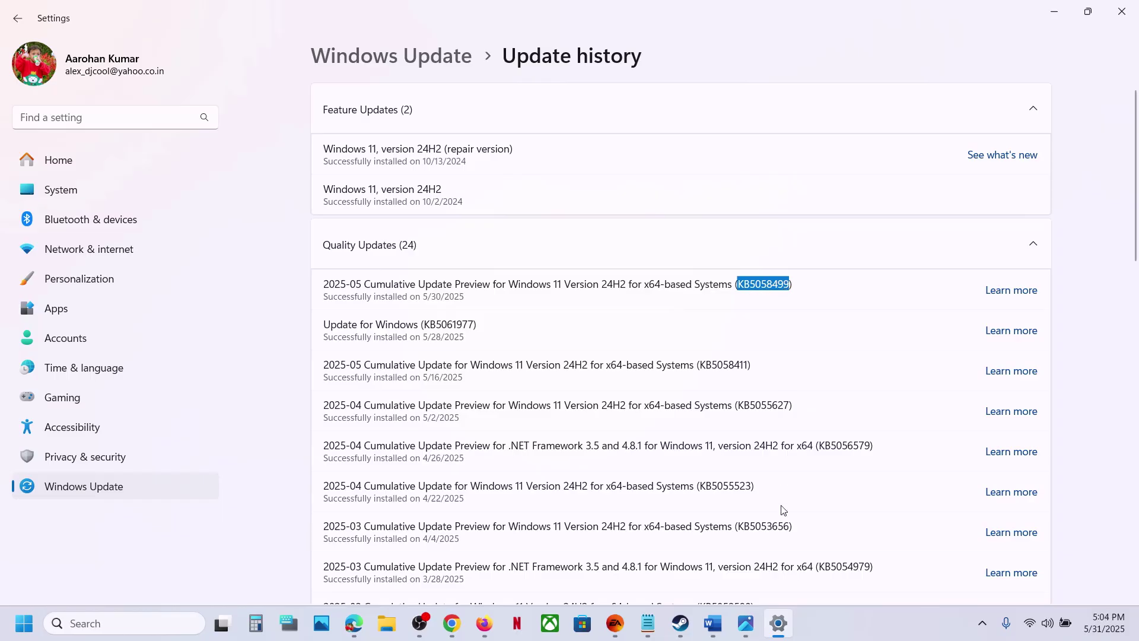
- Zoom into the failed-update screenshot to read KB5058499 error 0x80071a91, then close it
mouse_move(746, 623)
left_click(833, 558)
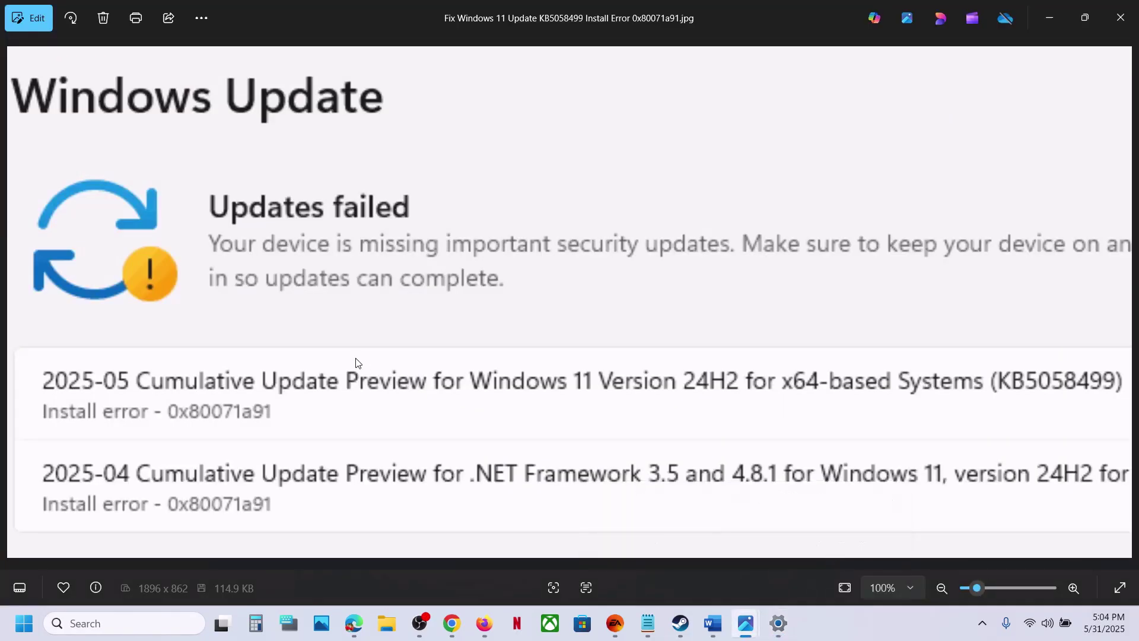
scroll(356, 362, "up", 5)
left_click_drag(424, 270, 426, 427)
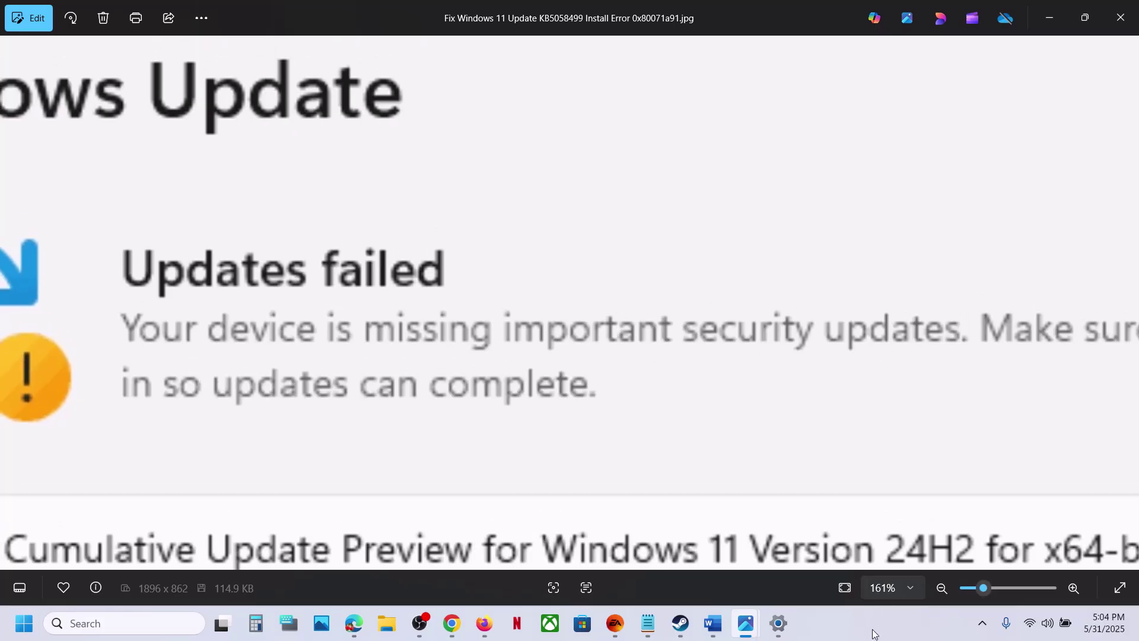
left_click(874, 634)
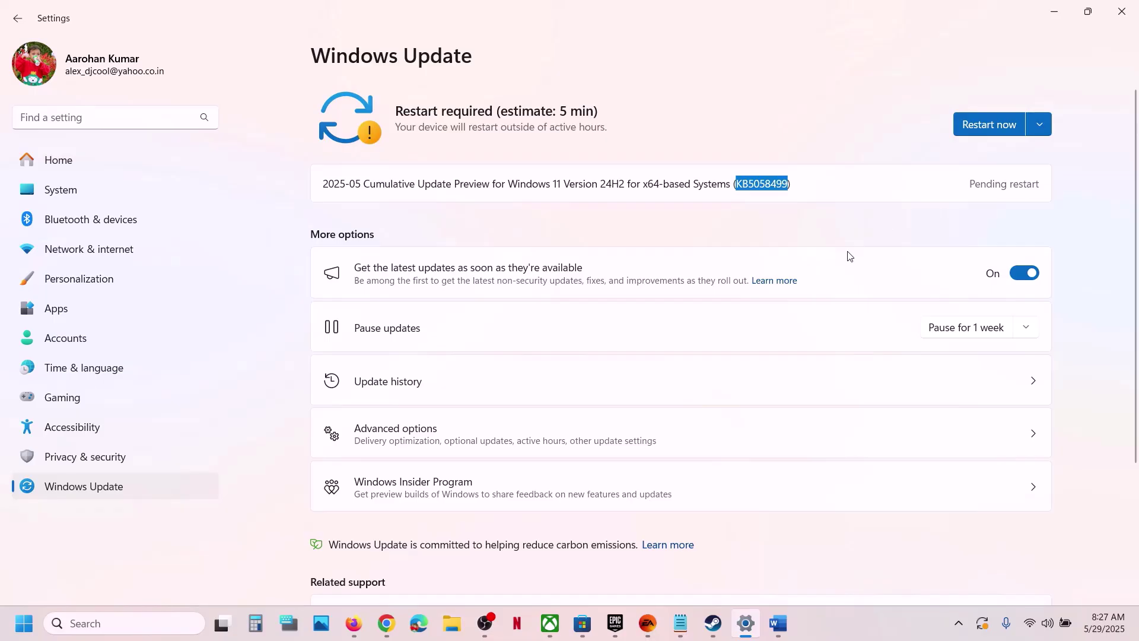
- Pause Windows updates for 1 week, then resume them to start a fresh update check
left_click(951, 332)
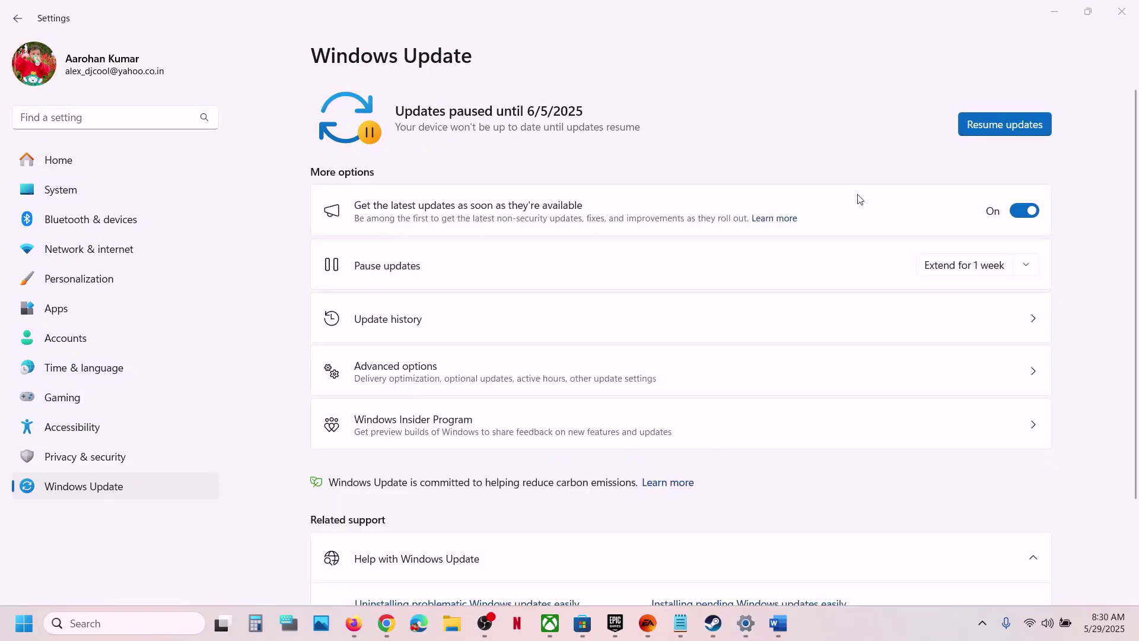
left_click(998, 129)
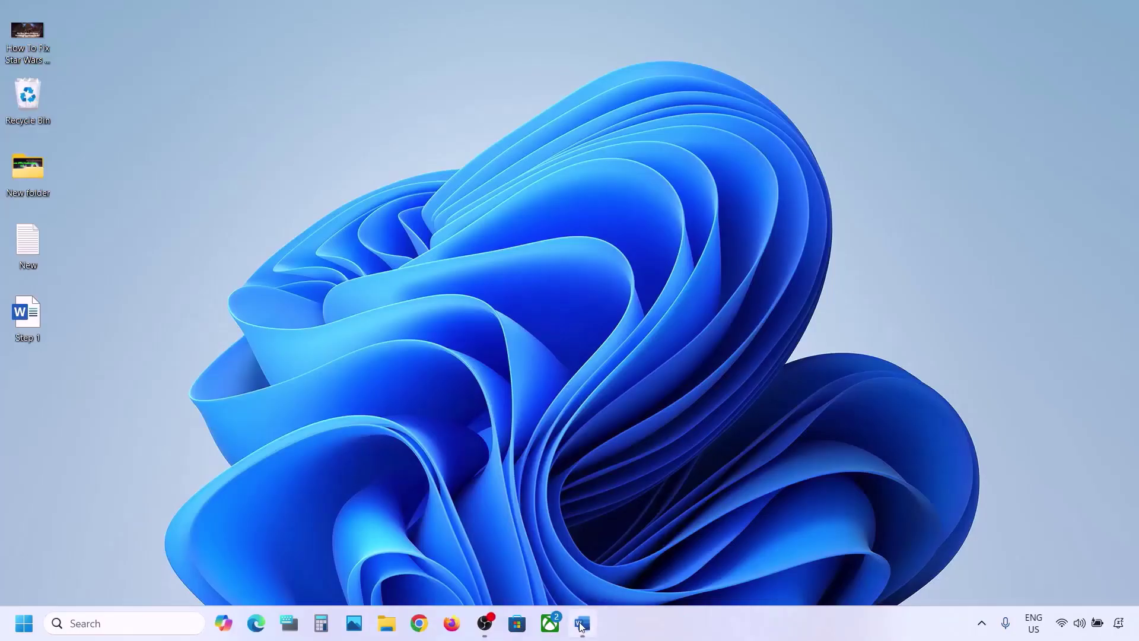
- Highlight the 'Start App Readiness Service' note and launch the Services console via search
left_click(582, 622)
left_click_drag(183, 238, 688, 241)
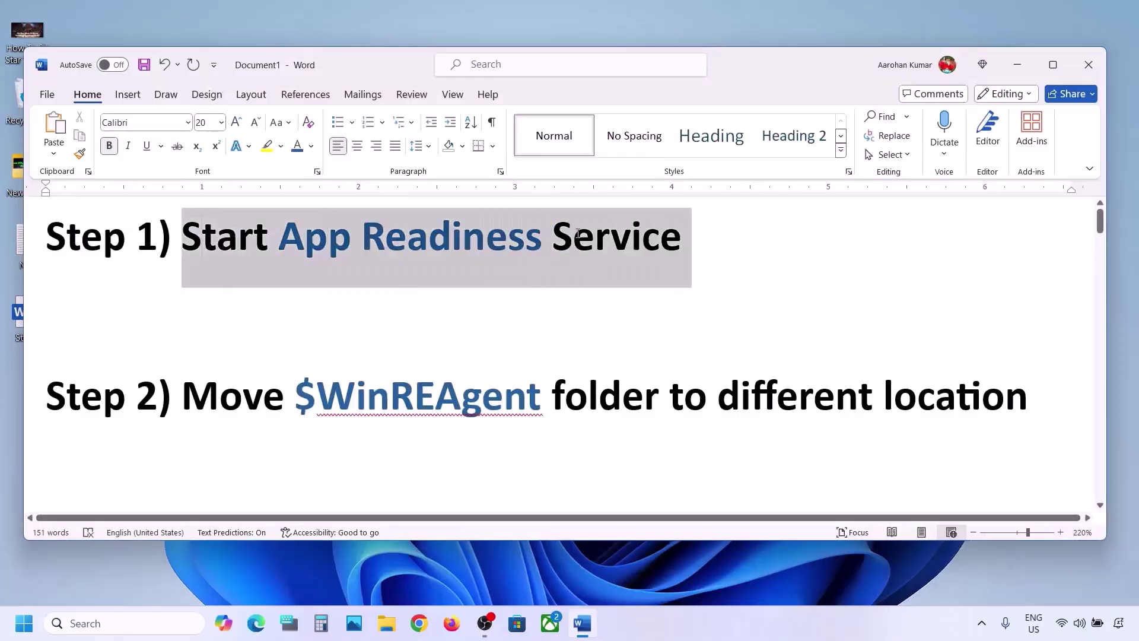
left_click(89, 615)
type("services")
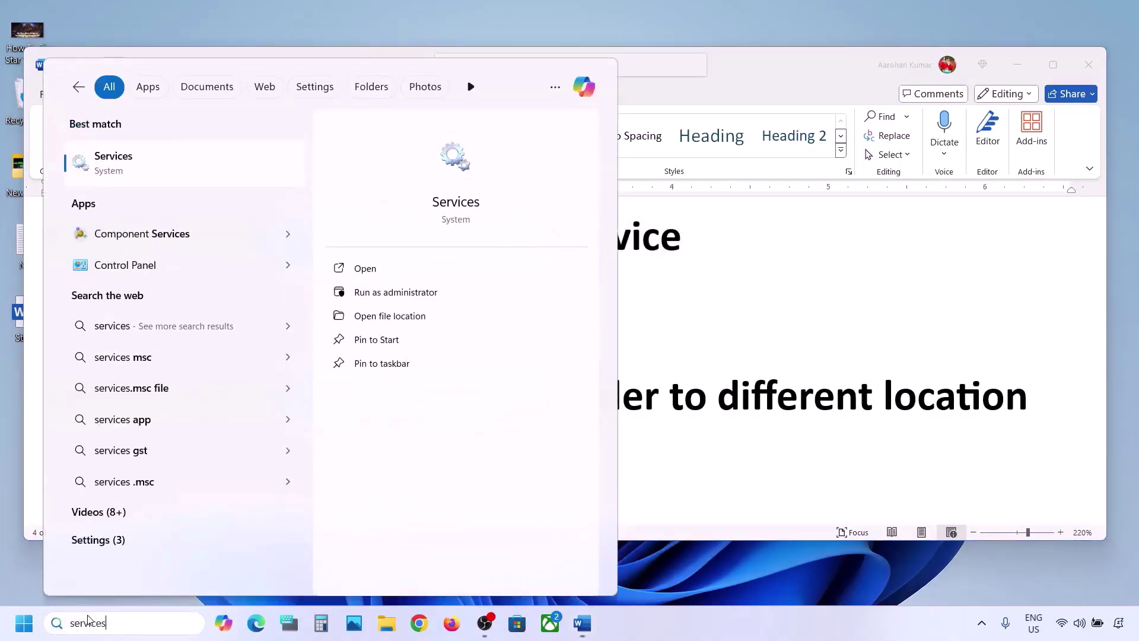
left_click(142, 172)
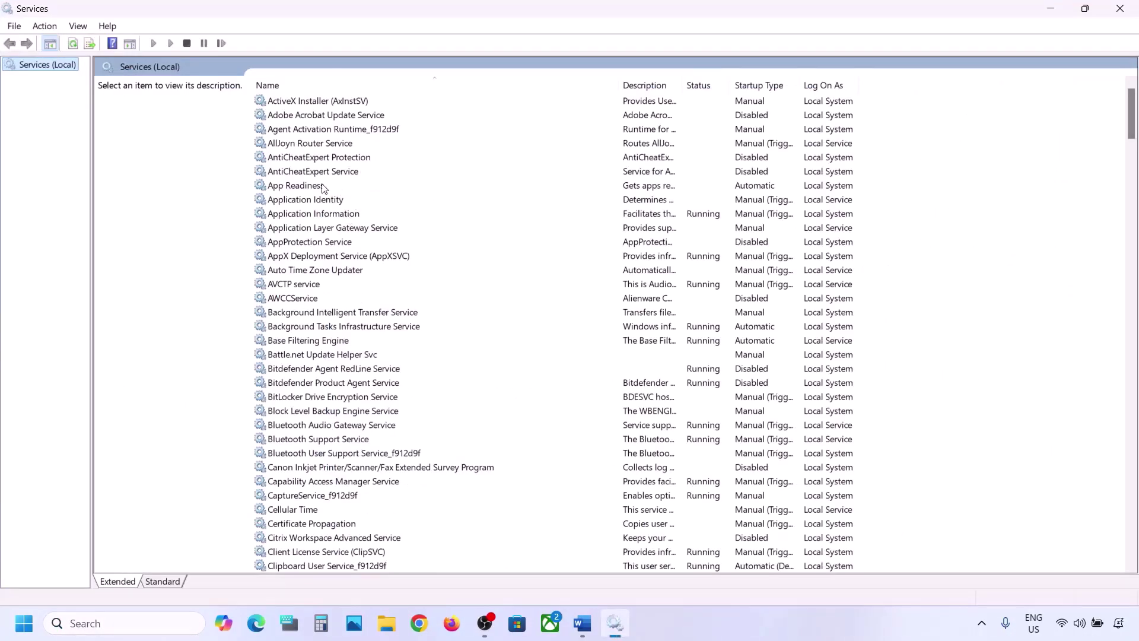
- Set App Readiness startup type to Automatic, apply, and start the service
left_click(324, 187)
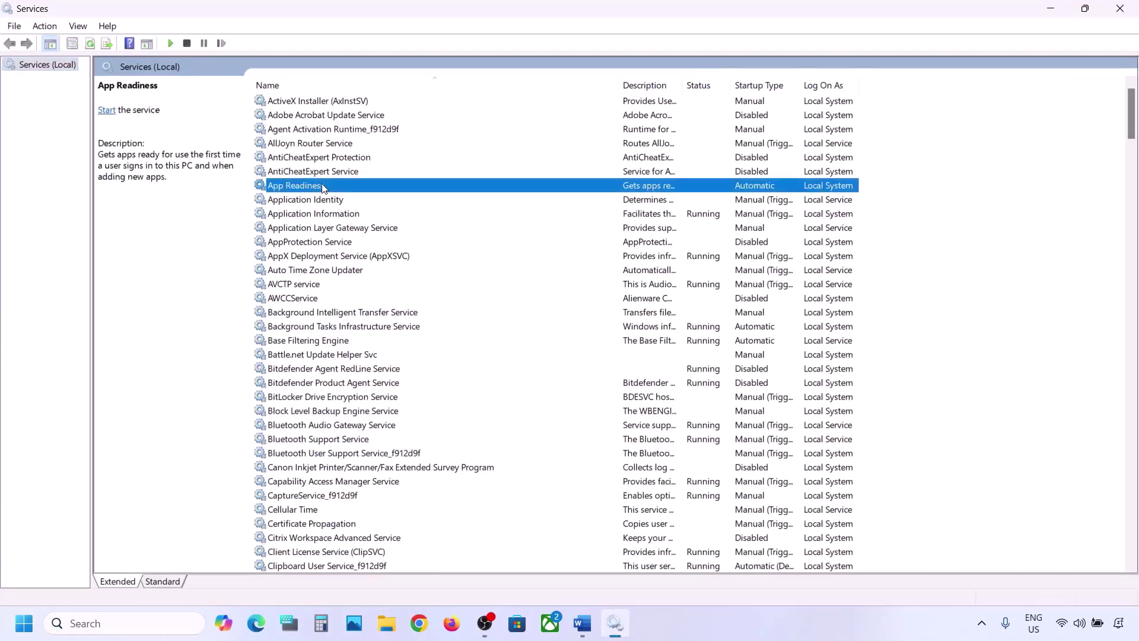
double_click(355, 189)
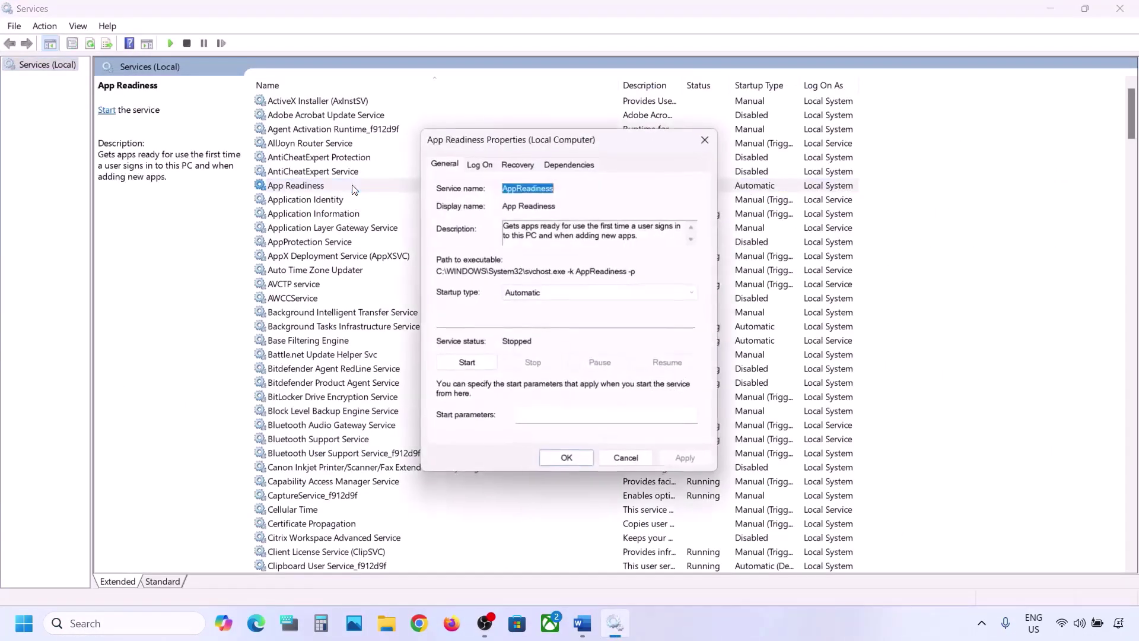
left_click(530, 293)
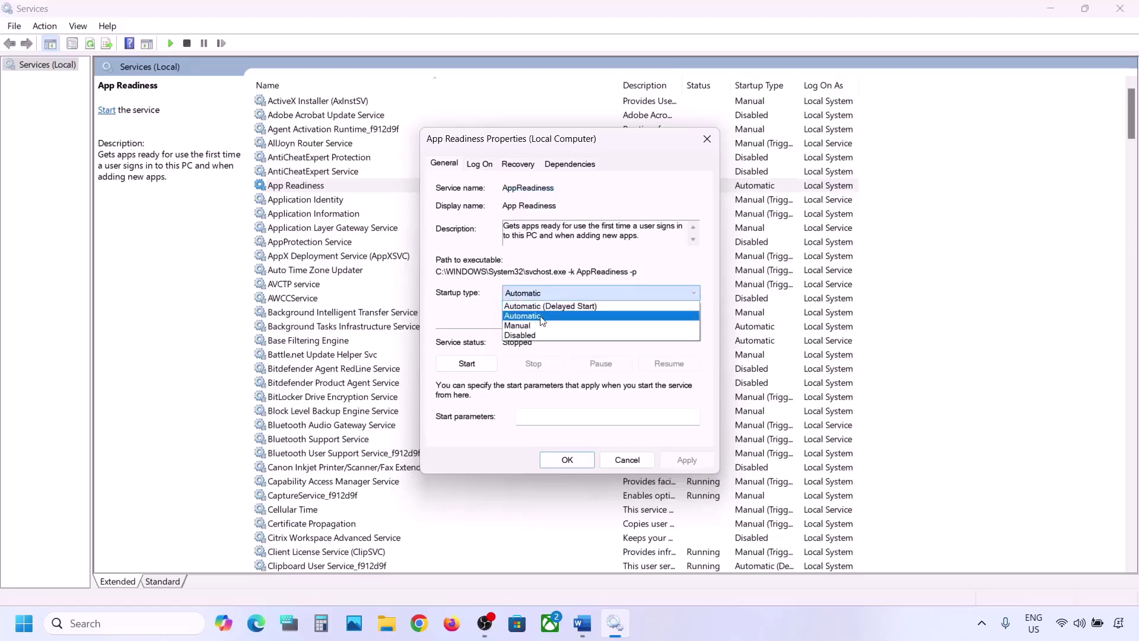
left_click(527, 316)
left_click(687, 461)
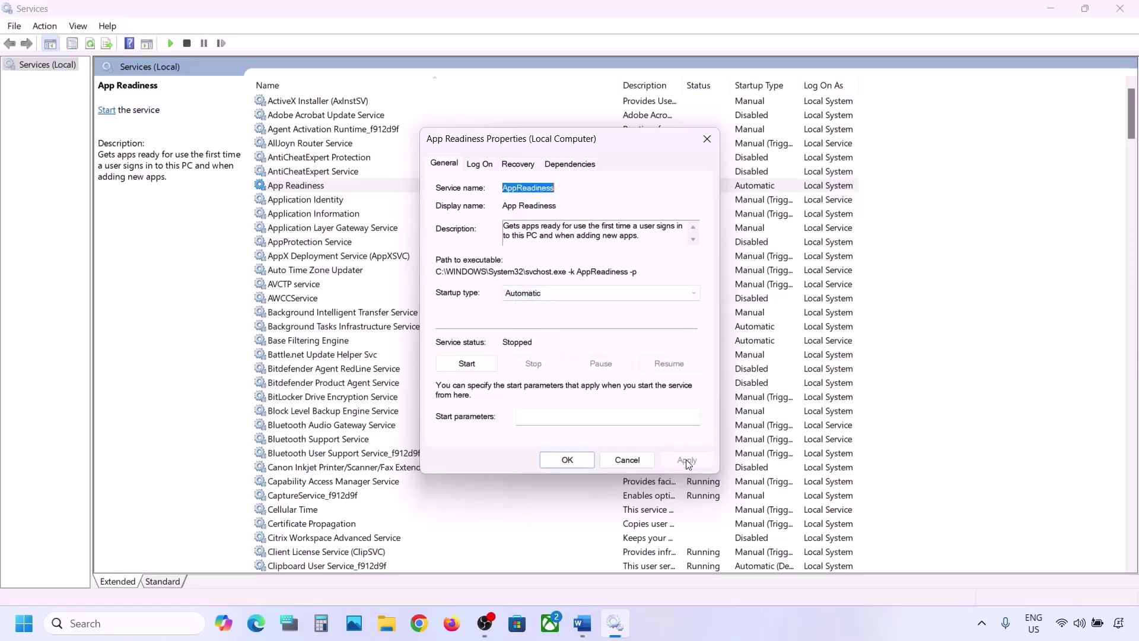
left_click(466, 363)
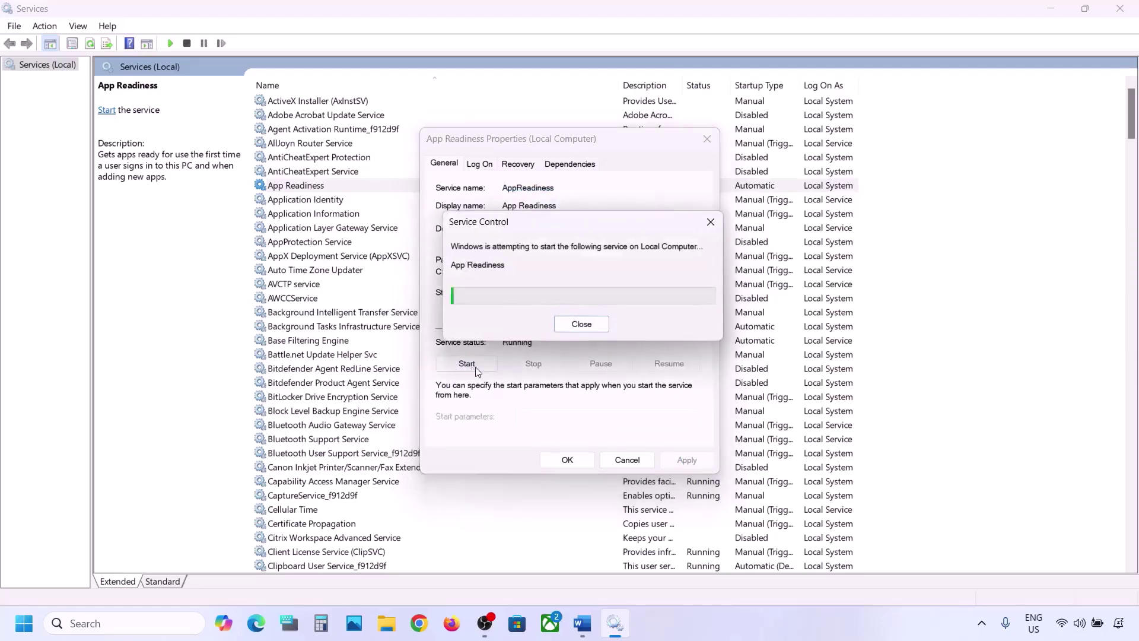
left_click(569, 461)
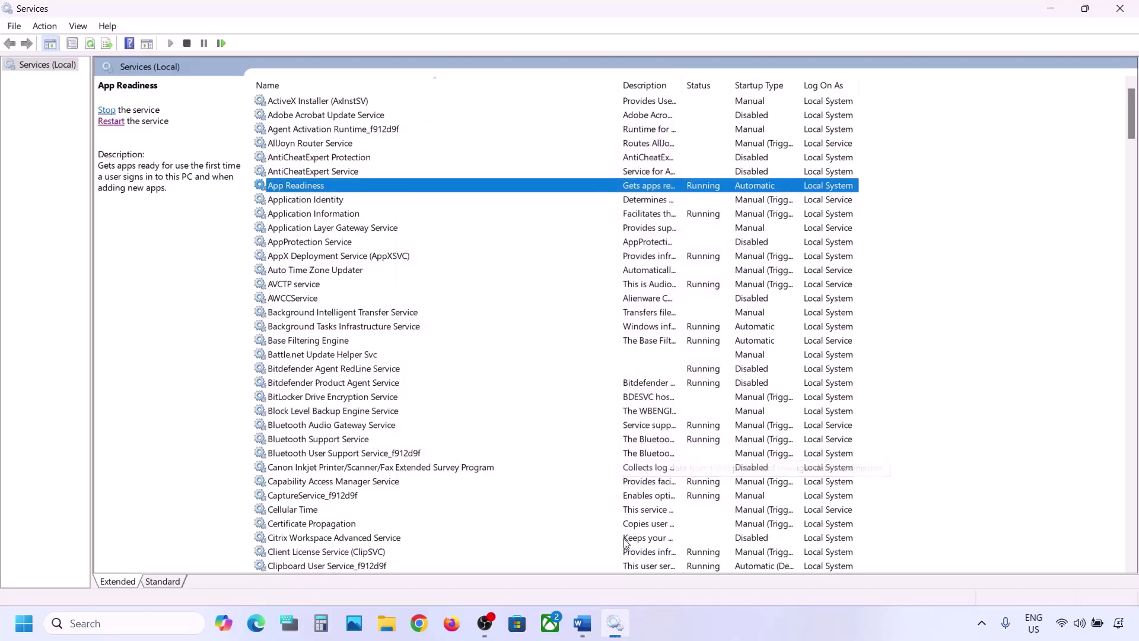
left_click(582, 628)
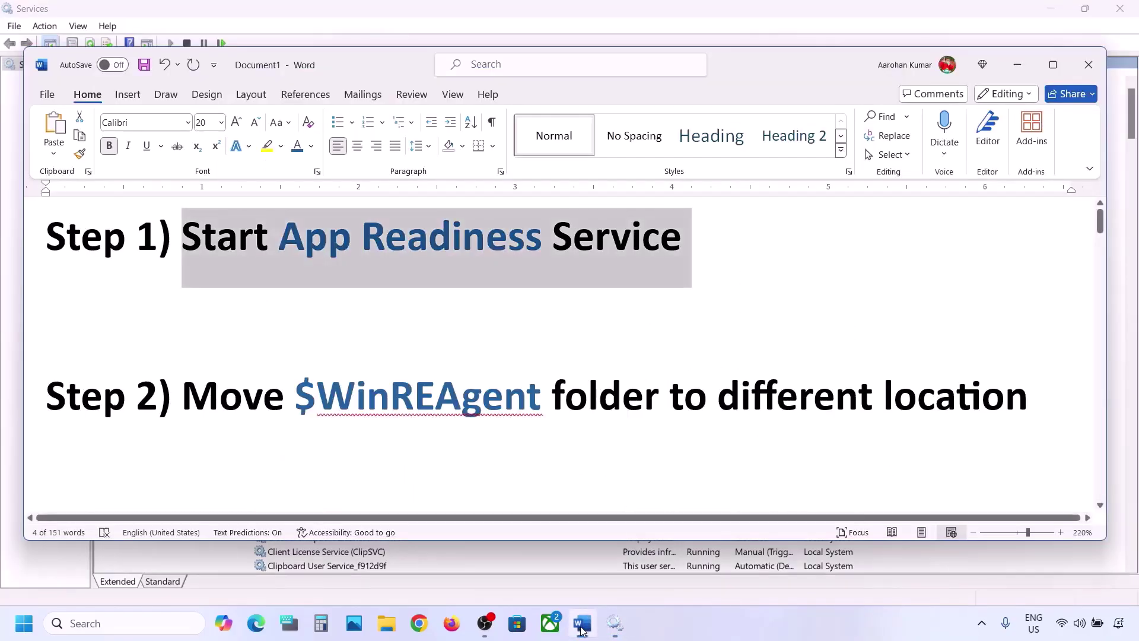
- Highlight $WinREAgent in the notes and locate that folder on the OS (C:) drive
double_click(302, 394)
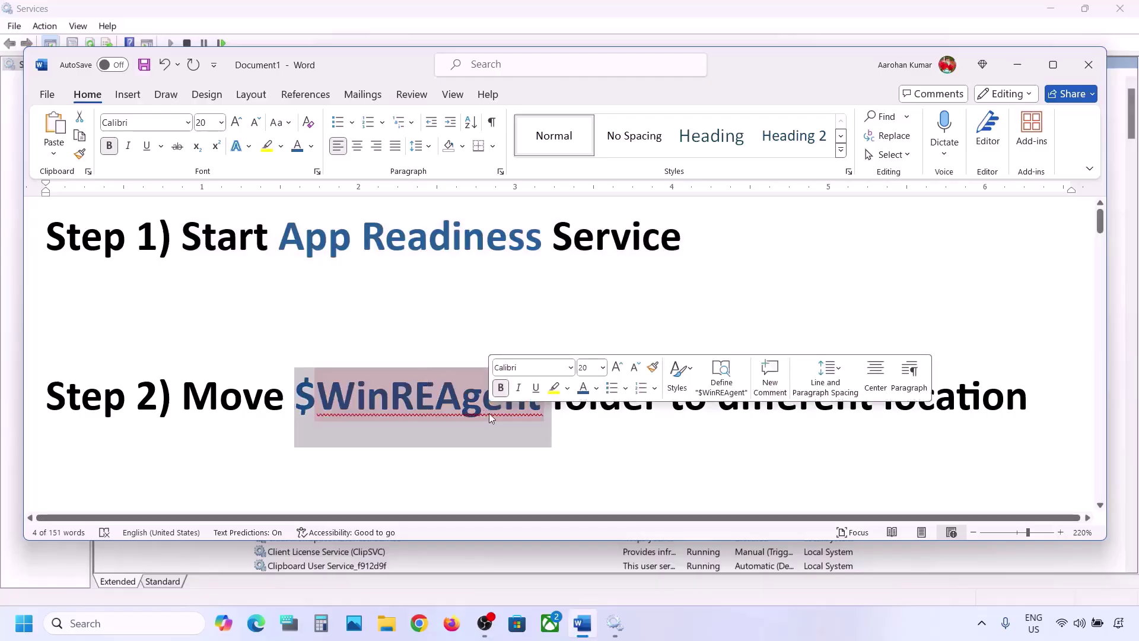
left_click(386, 623)
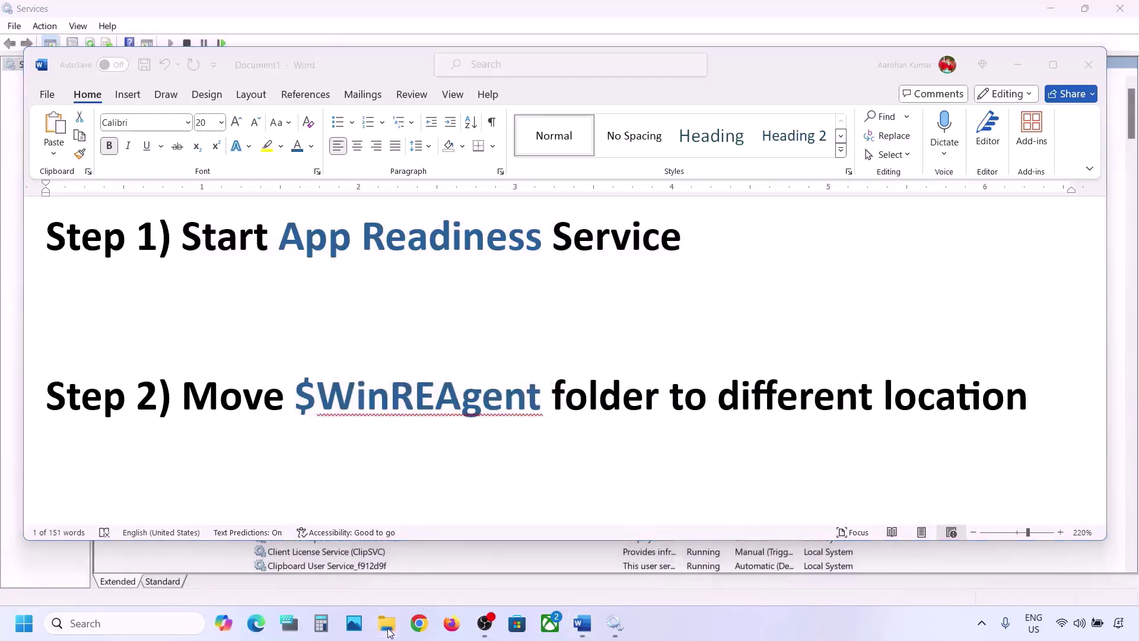
left_click(69, 342)
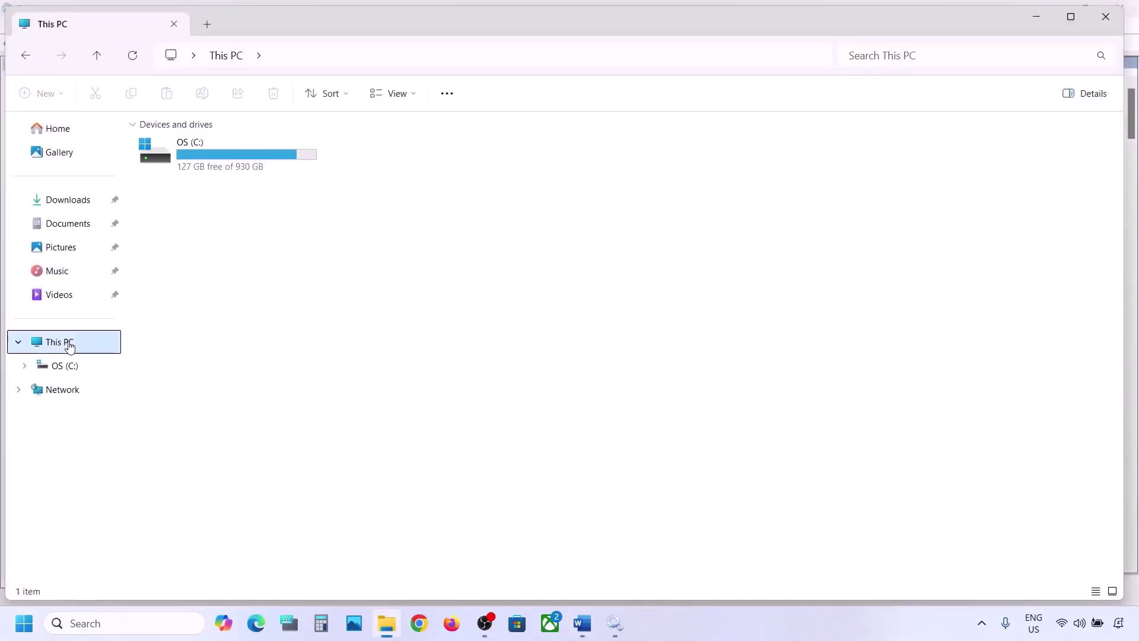
left_click(231, 166)
double_click(230, 166)
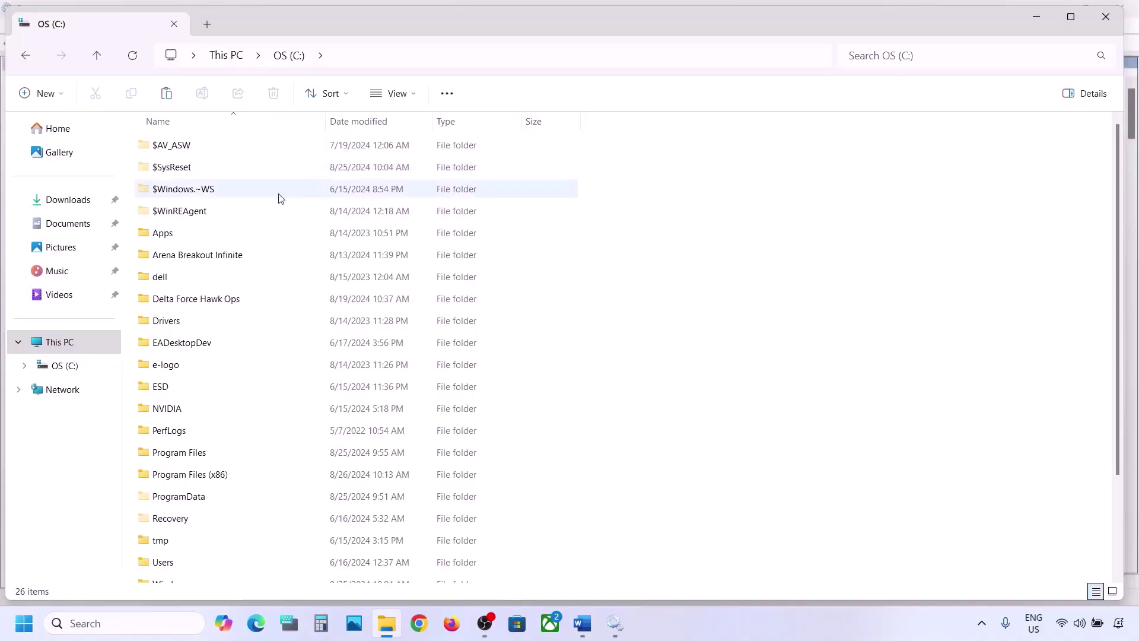
left_click(194, 214)
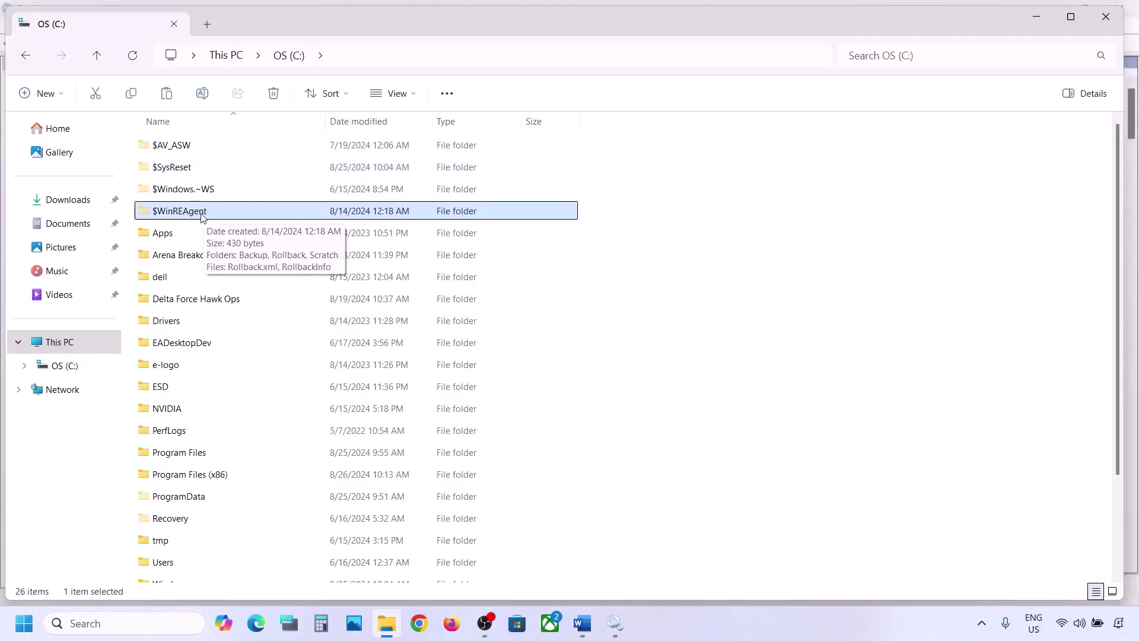
- Copy the $WinREAgent folder from OS (C:) onto the desktop as a backup
left_click(413, 95)
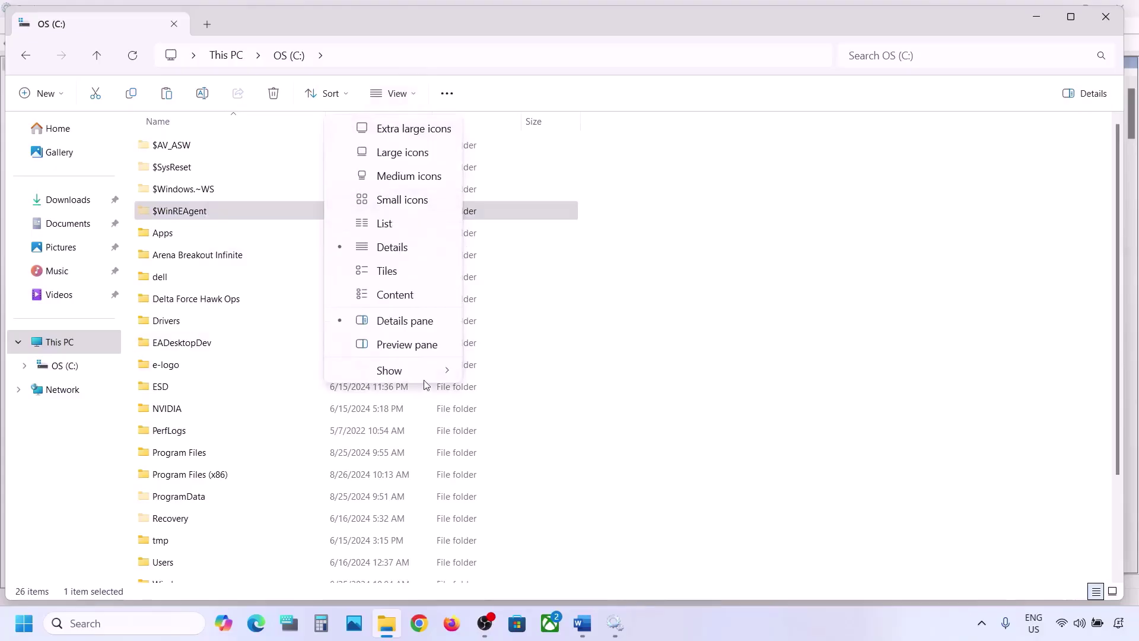
mouse_move(427, 371)
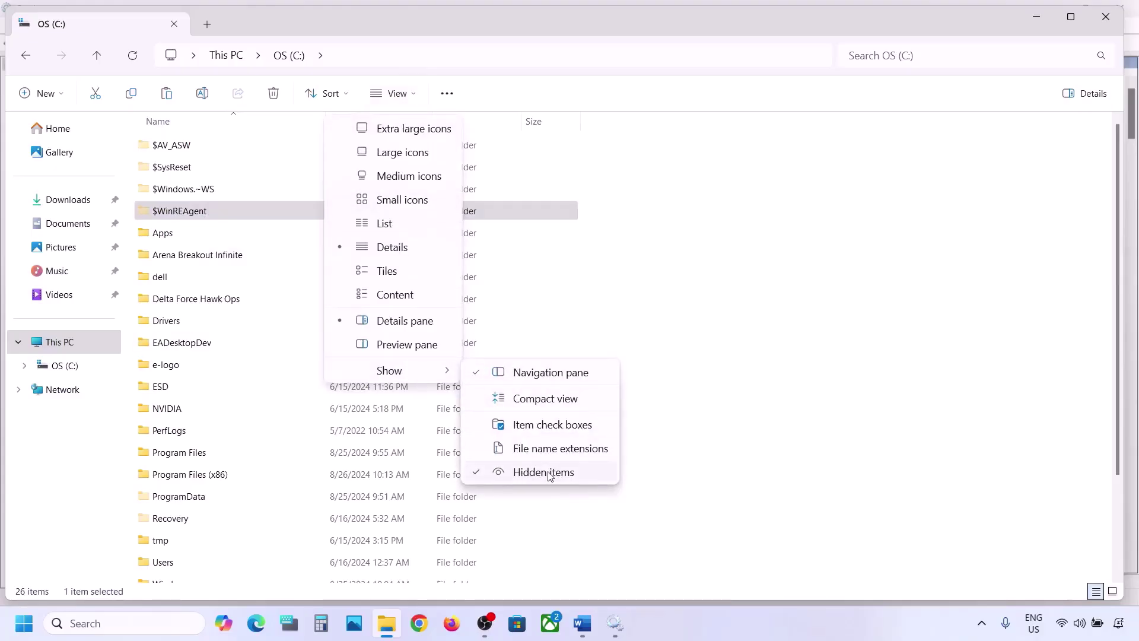
left_click(185, 214)
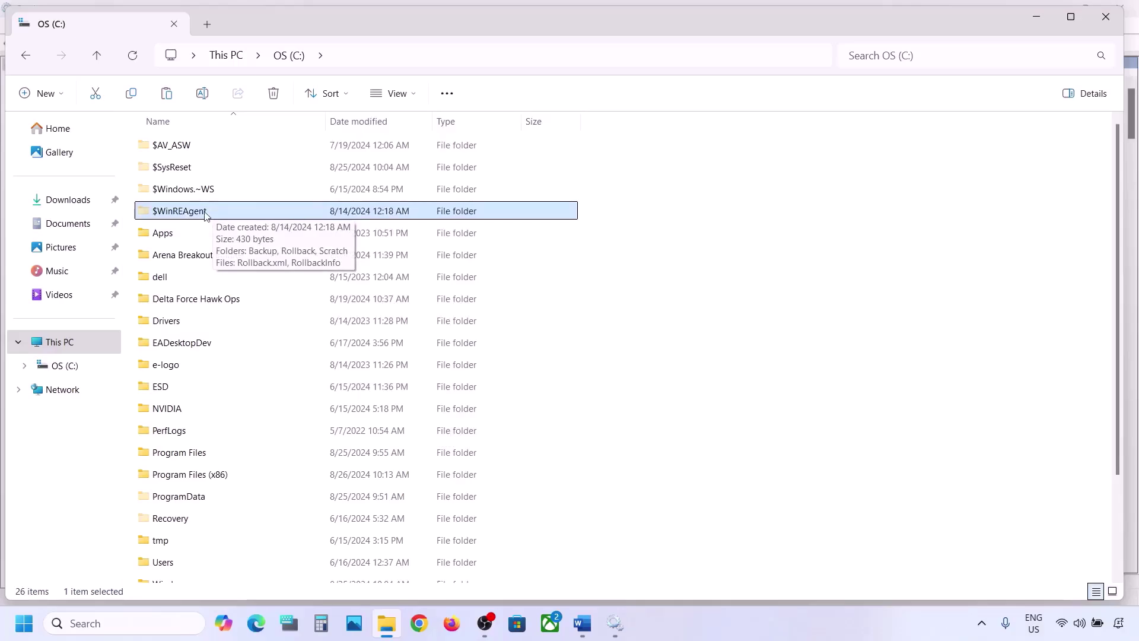
right_click(187, 213)
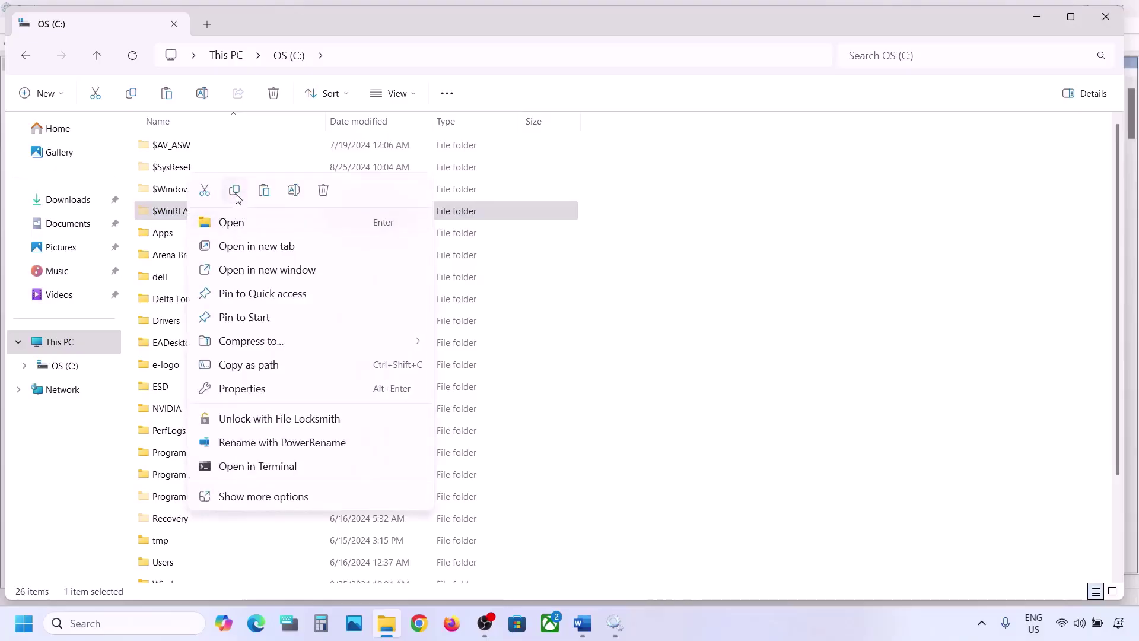
left_click(236, 196)
key("super+d")
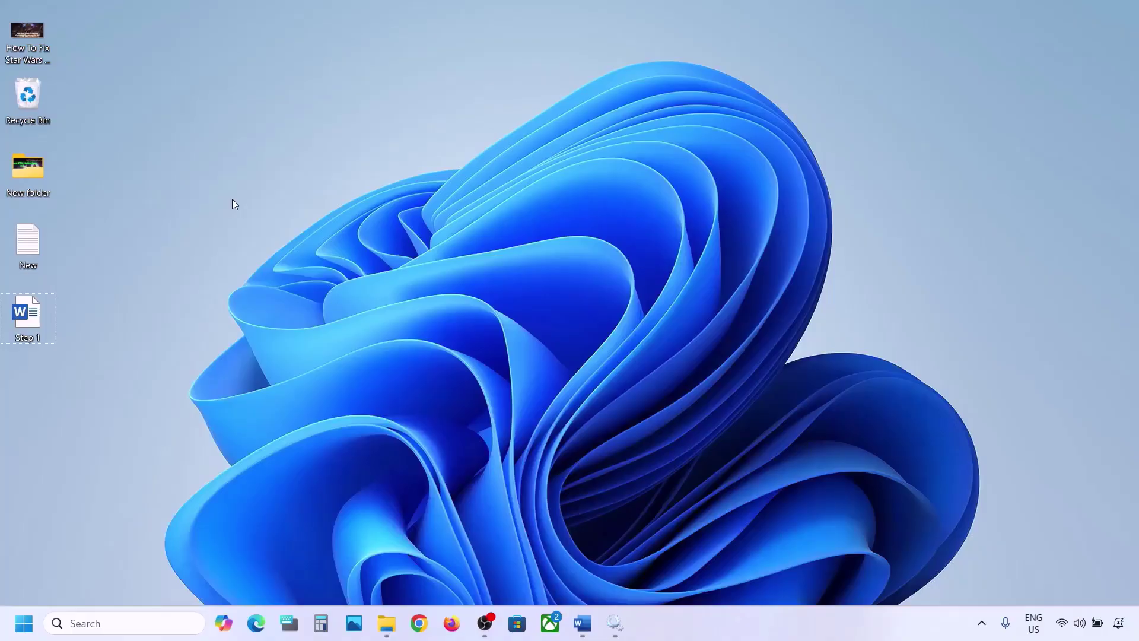
key("ctrl+v")
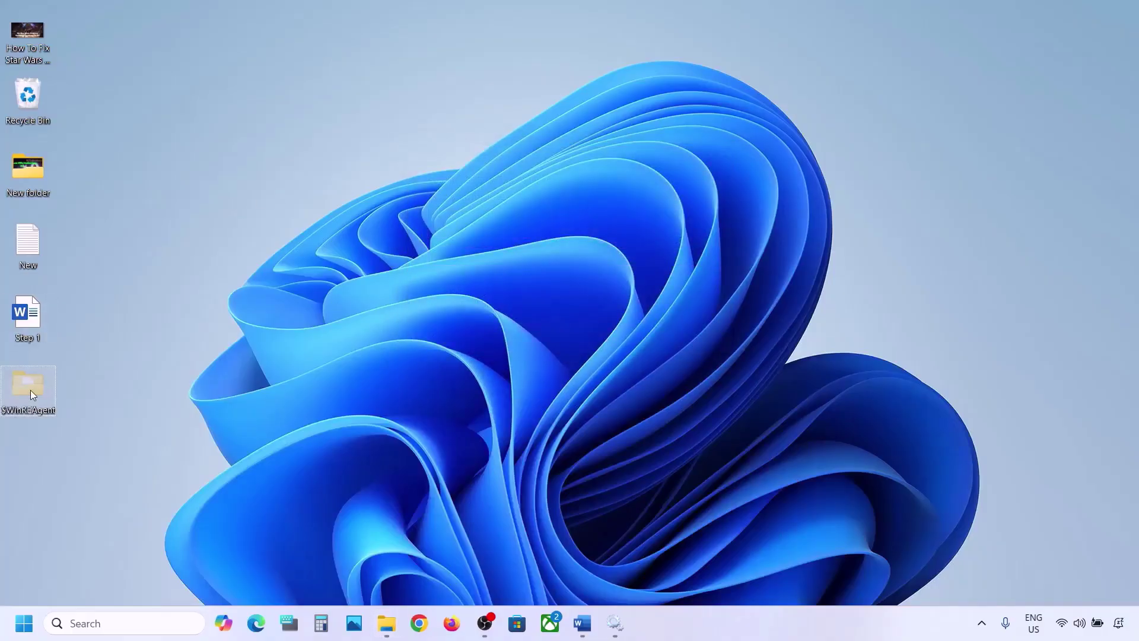
- Delete the $WinREAgent folder from OS (C:), leaving the drive with 25 items
left_click(387, 622)
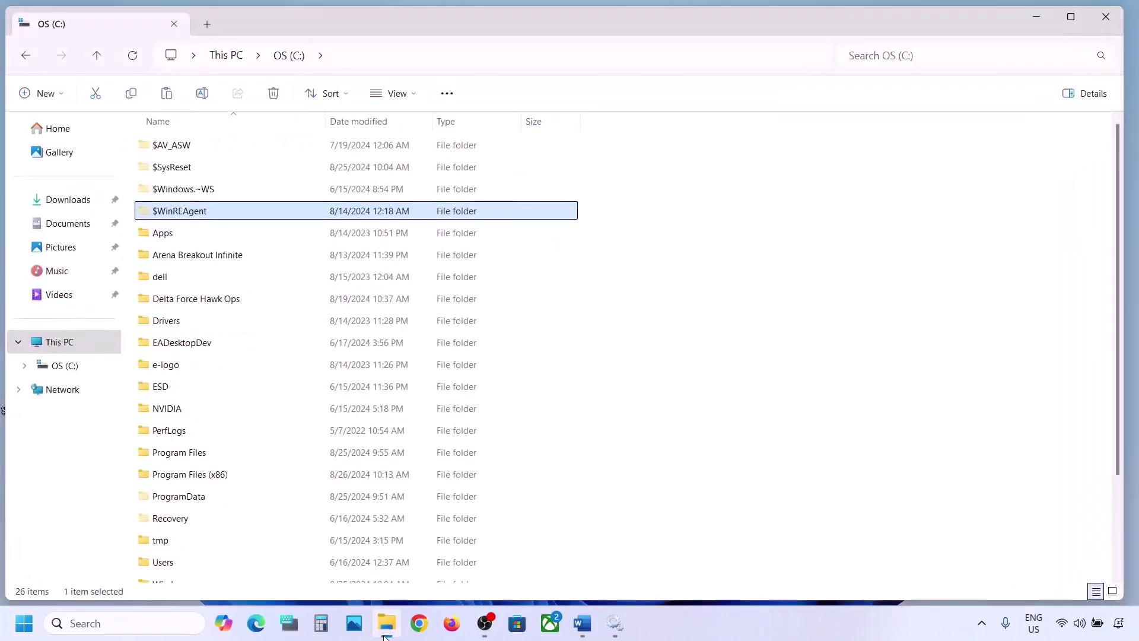
right_click(181, 213)
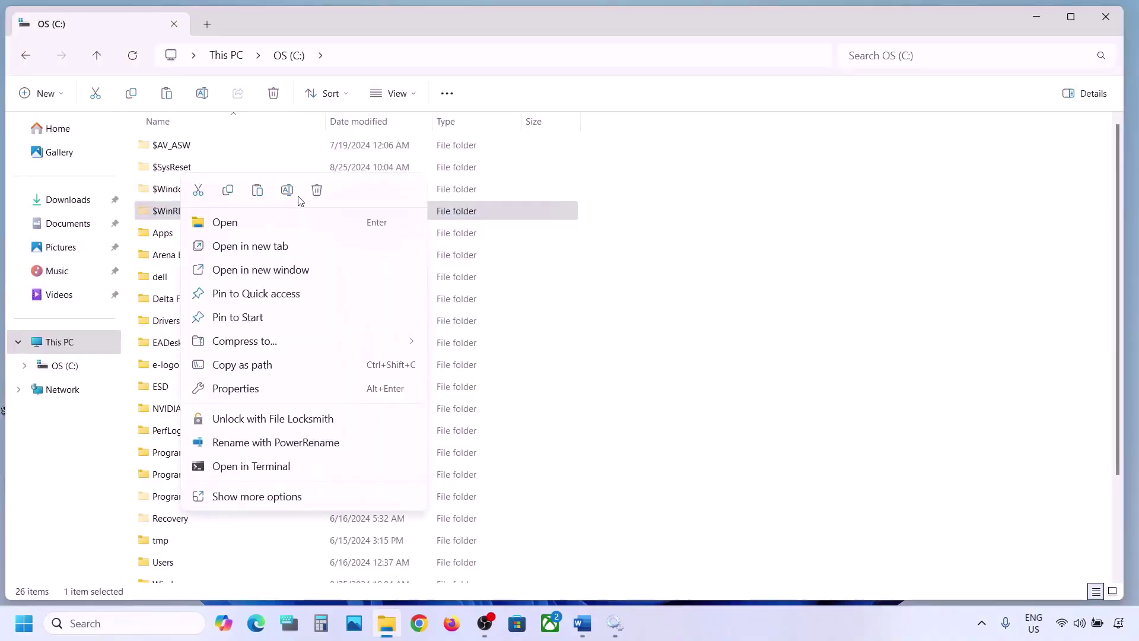
left_click(317, 190)
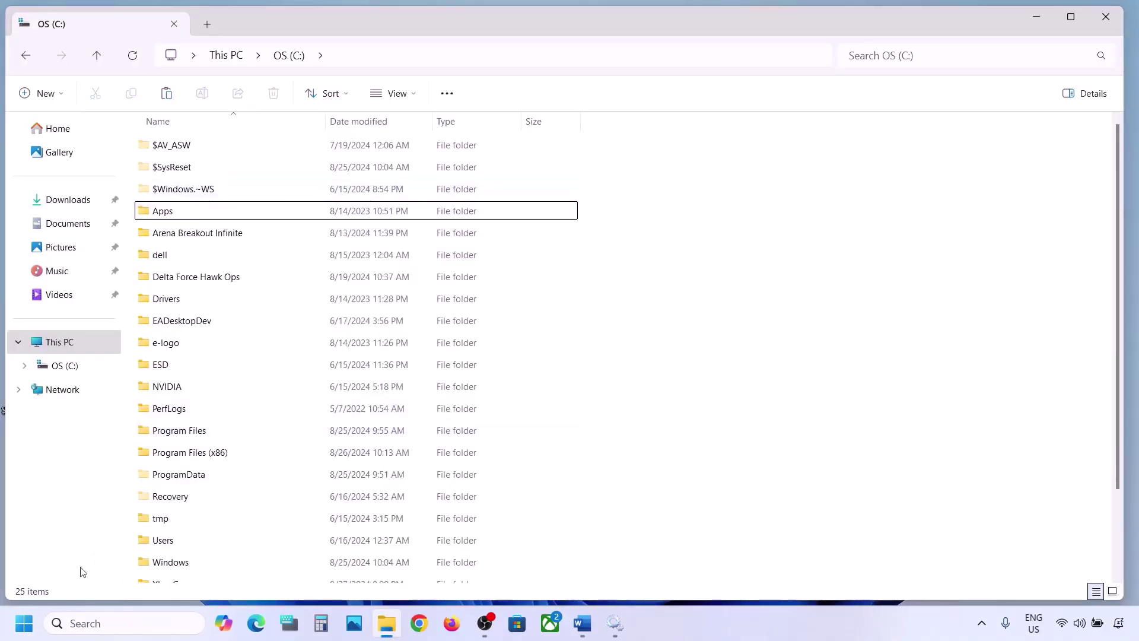
key("super+i")
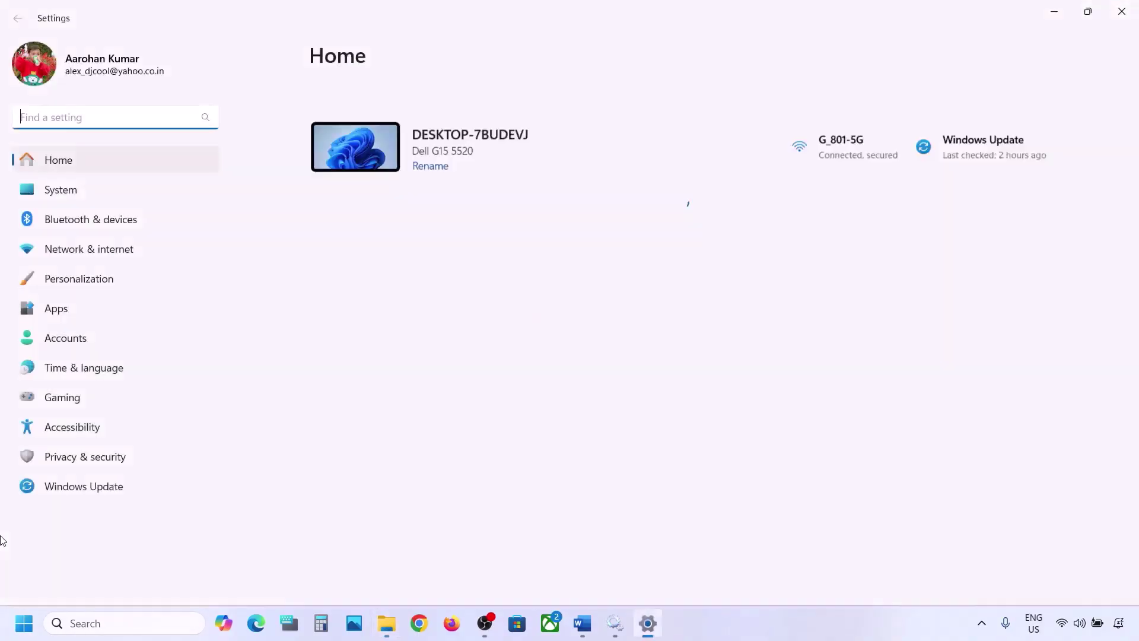
- Check the Windows Update page and the power options, dismissing them without restarting
left_click(86, 491)
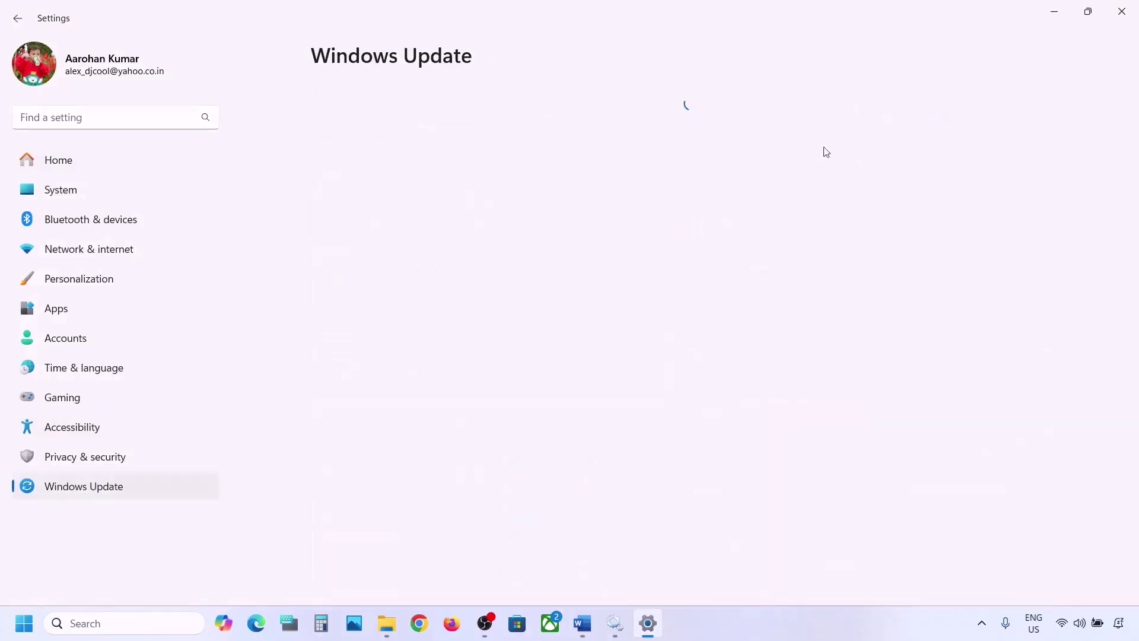
left_click(1065, 7)
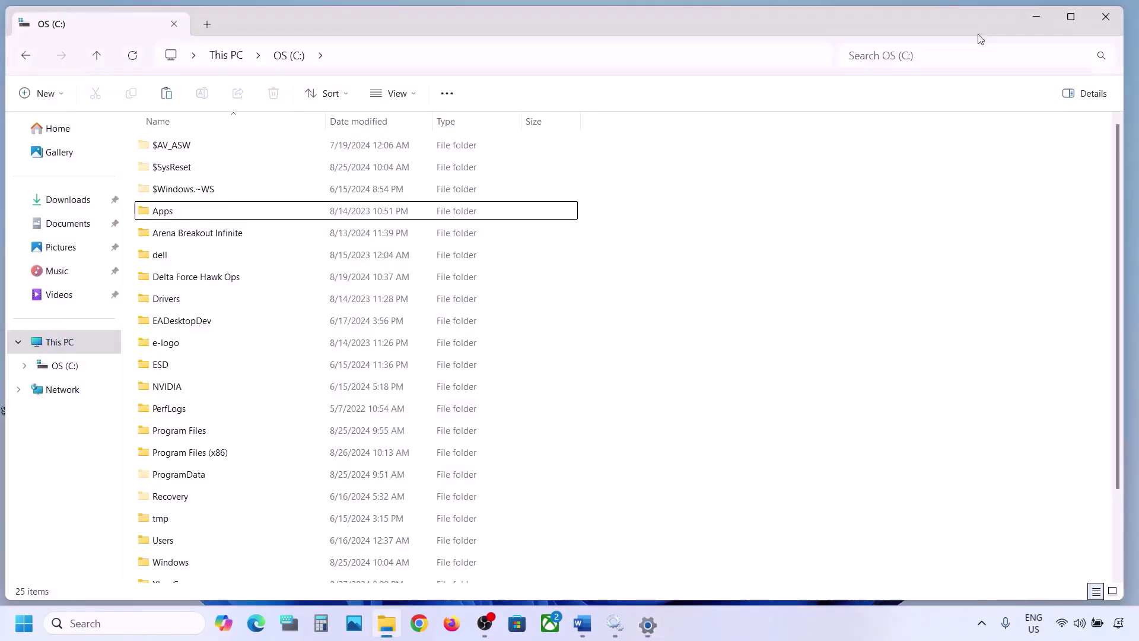
left_click(1037, 20)
key("super")
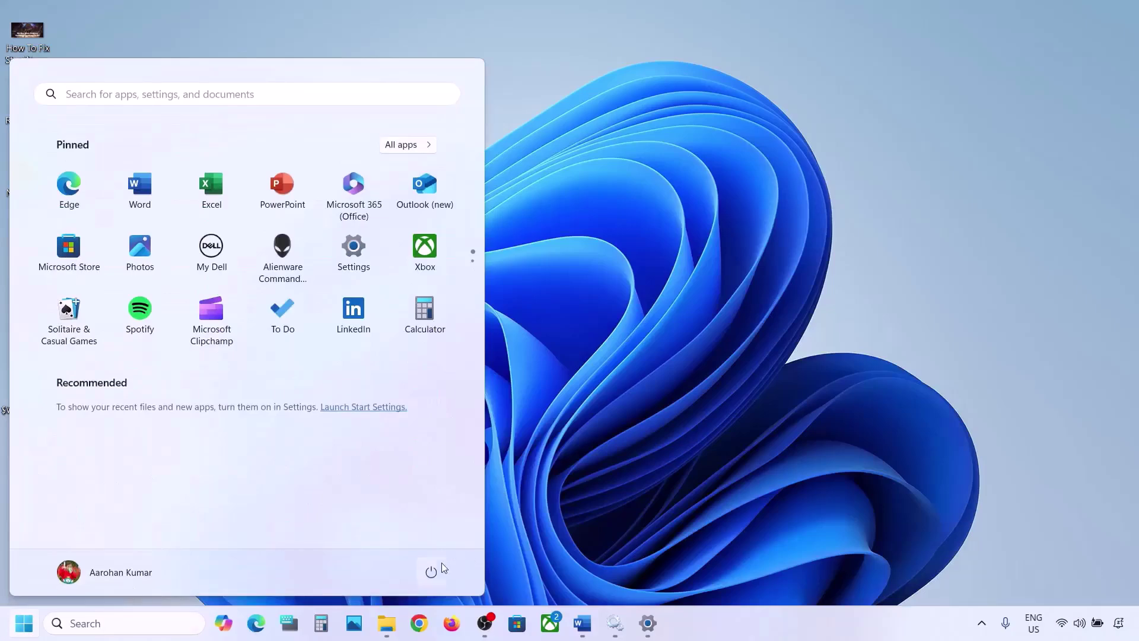
left_click(431, 573)
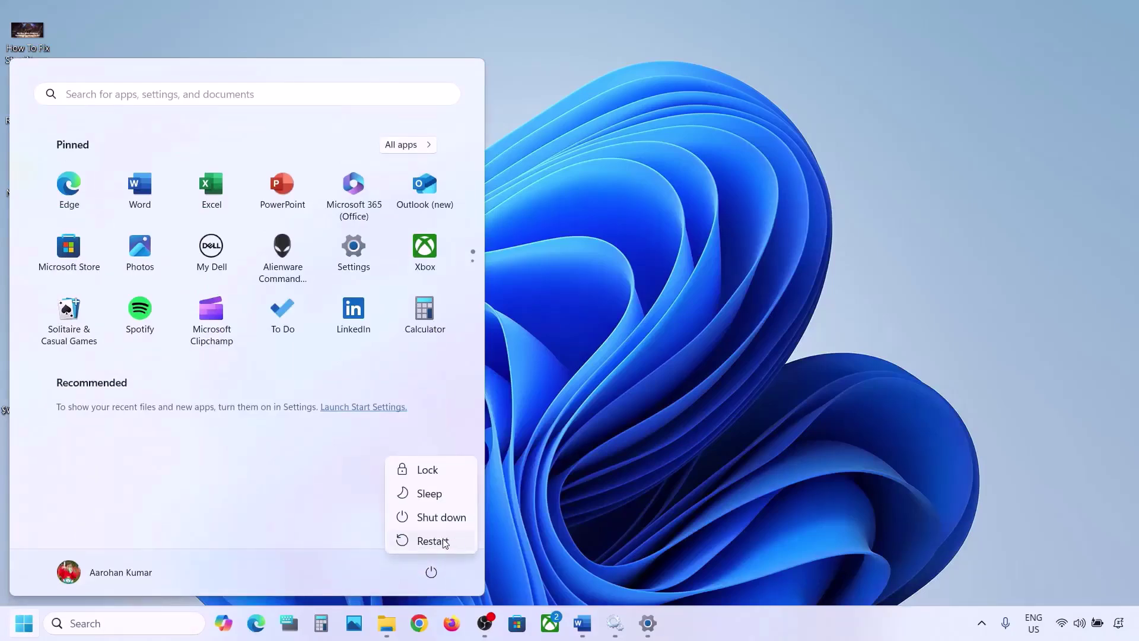
left_click(624, 439)
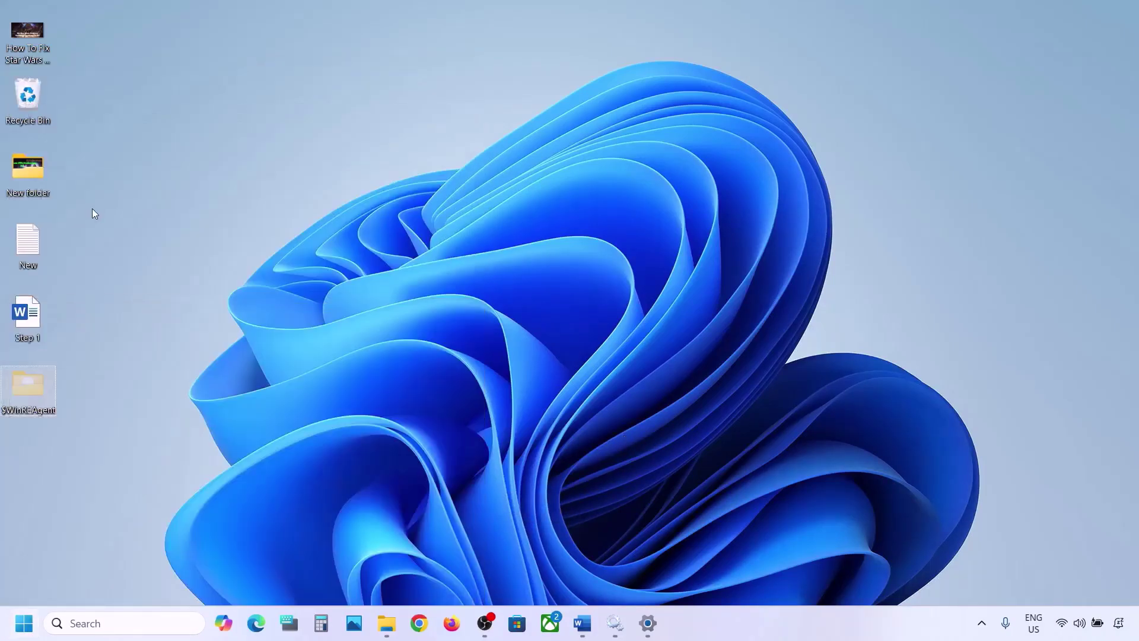
- Move the $WinREAgent folder from the desktop back into OS (C:), restoring 26 items
right_click(26, 382)
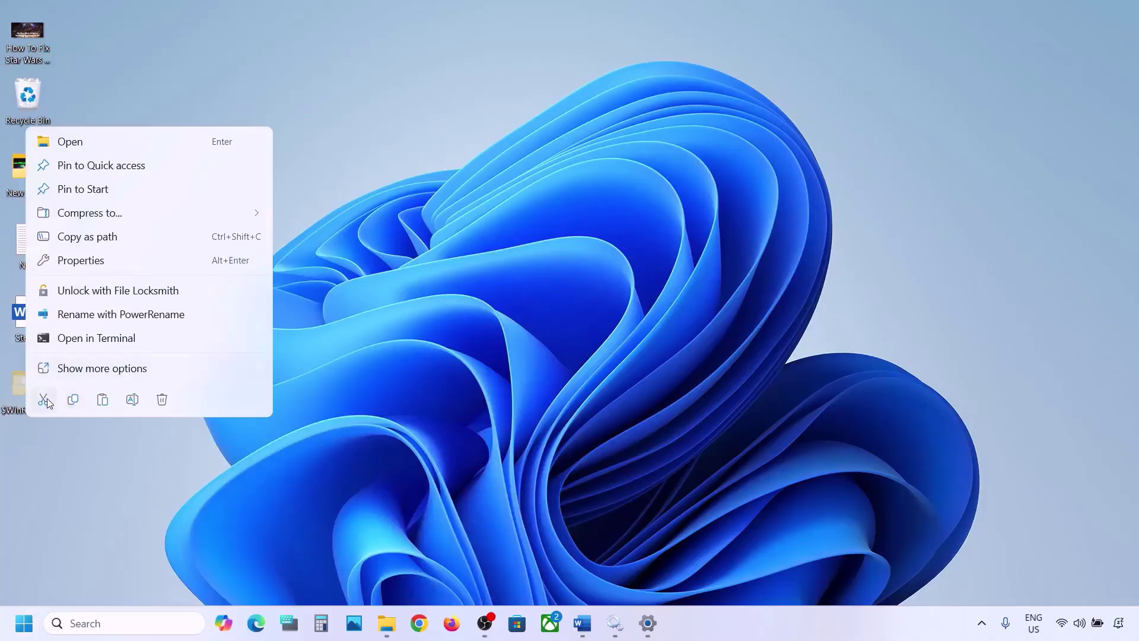
left_click(47, 398)
left_click(386, 623)
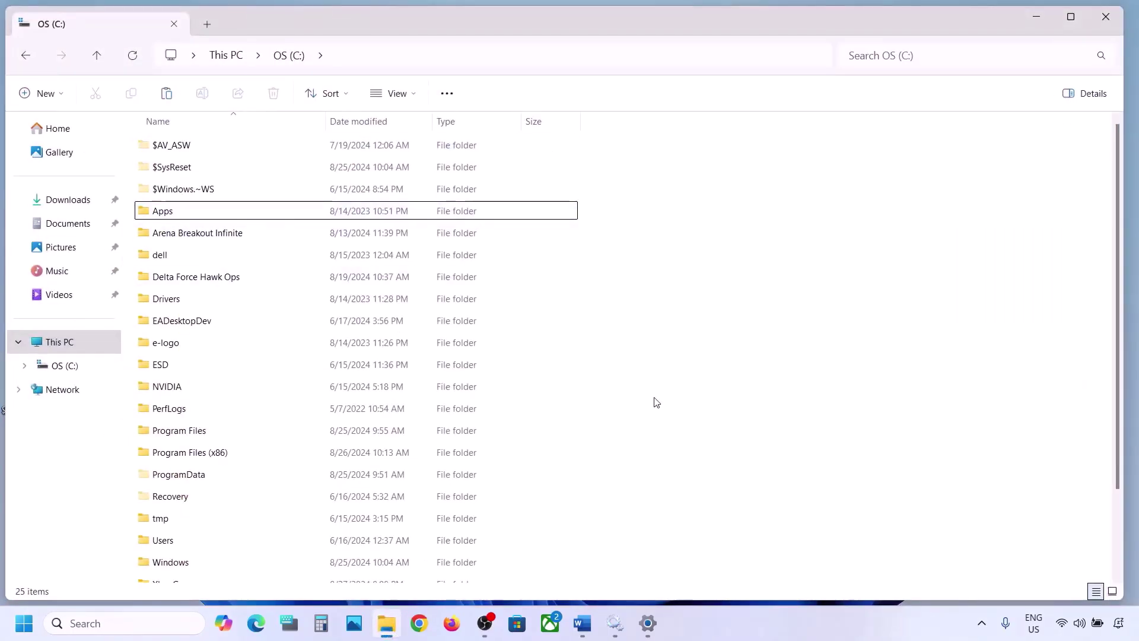
key("ctrl+v")
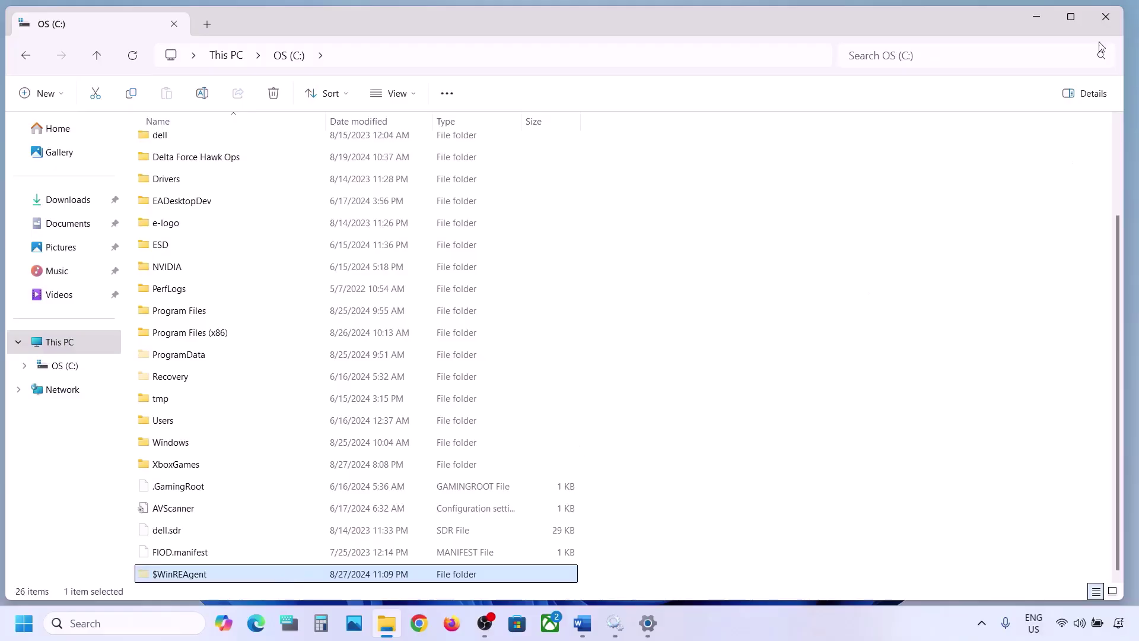
left_click(1023, 25)
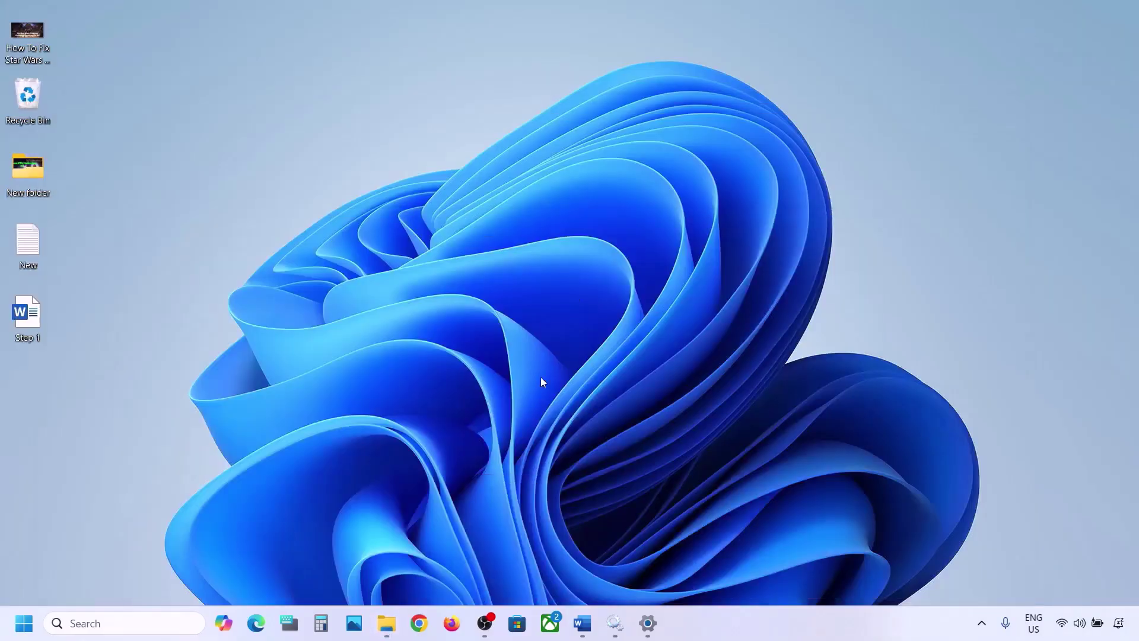
- Highlight the 'Run Update Troubleshooter' note and launch Settings from the Start menu
left_click(582, 623)
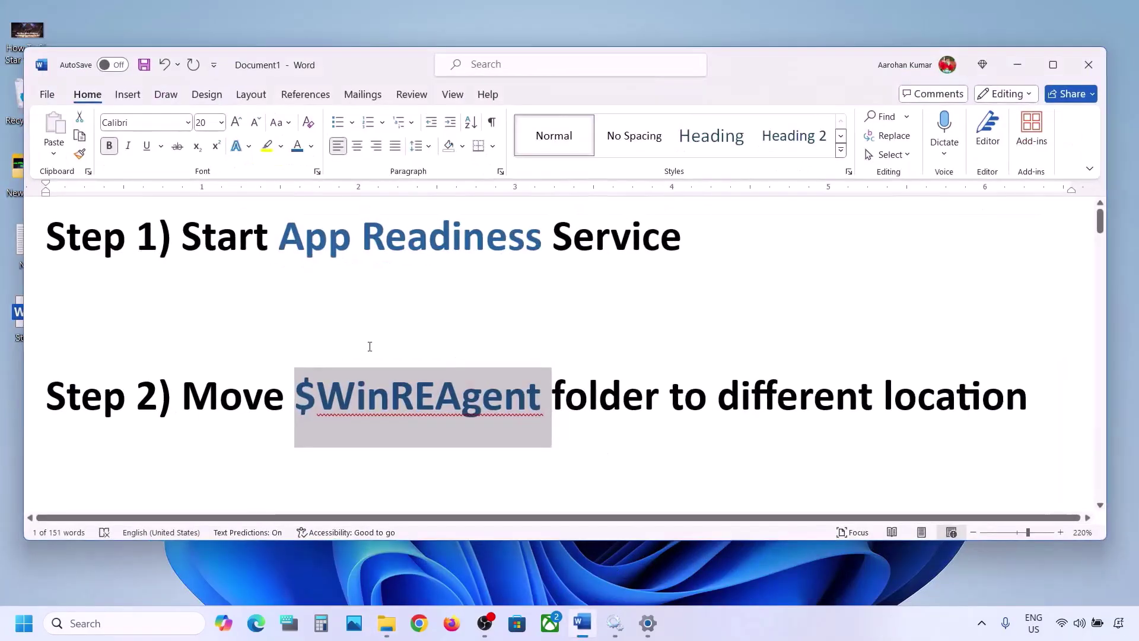
scroll(362, 348, "down", 2)
scroll(362, 348, "down", 1)
left_click_drag(209, 334, 656, 315)
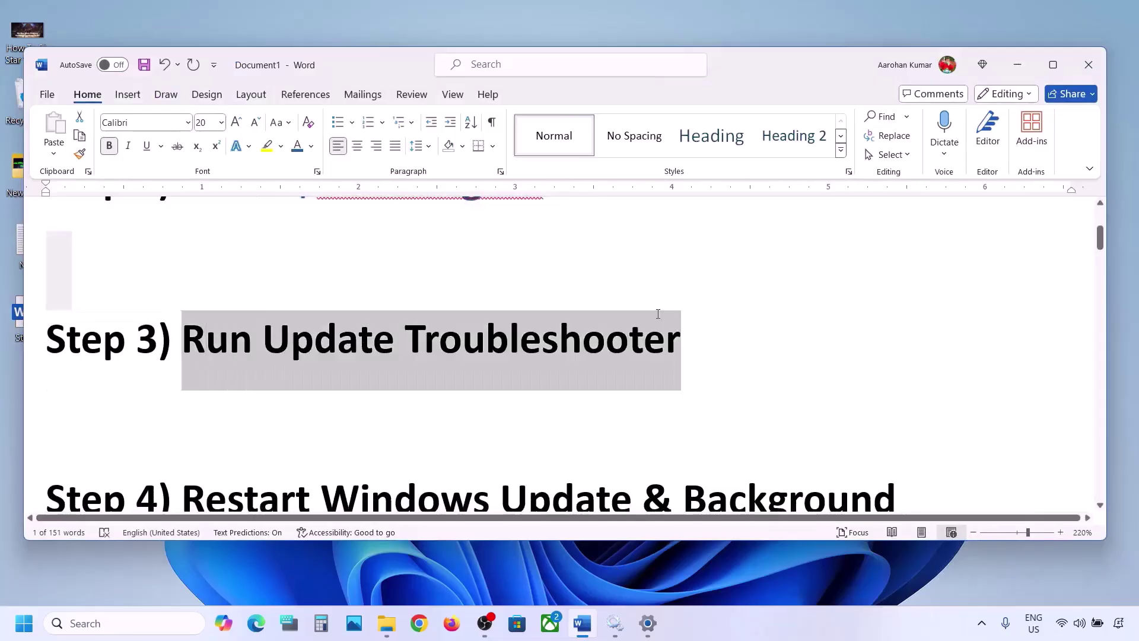
left_click(26, 630)
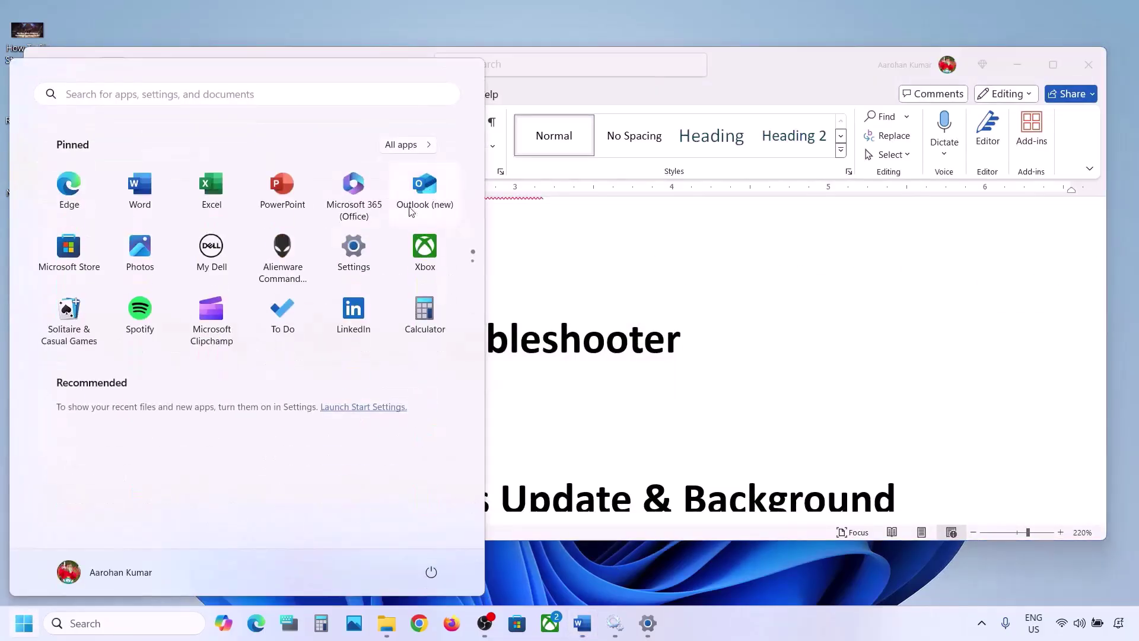
left_click(363, 253)
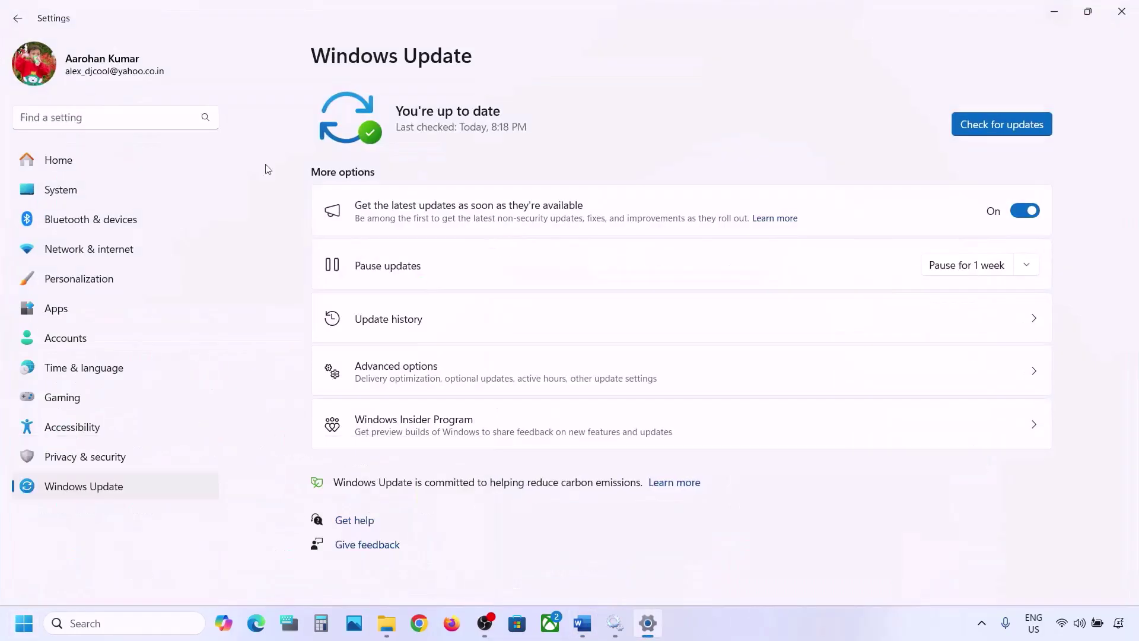
- Run the Windows Update troubleshooter under System > Troubleshoot > Other troubleshooters
left_click(107, 196)
scroll(429, 288, "down", 5)
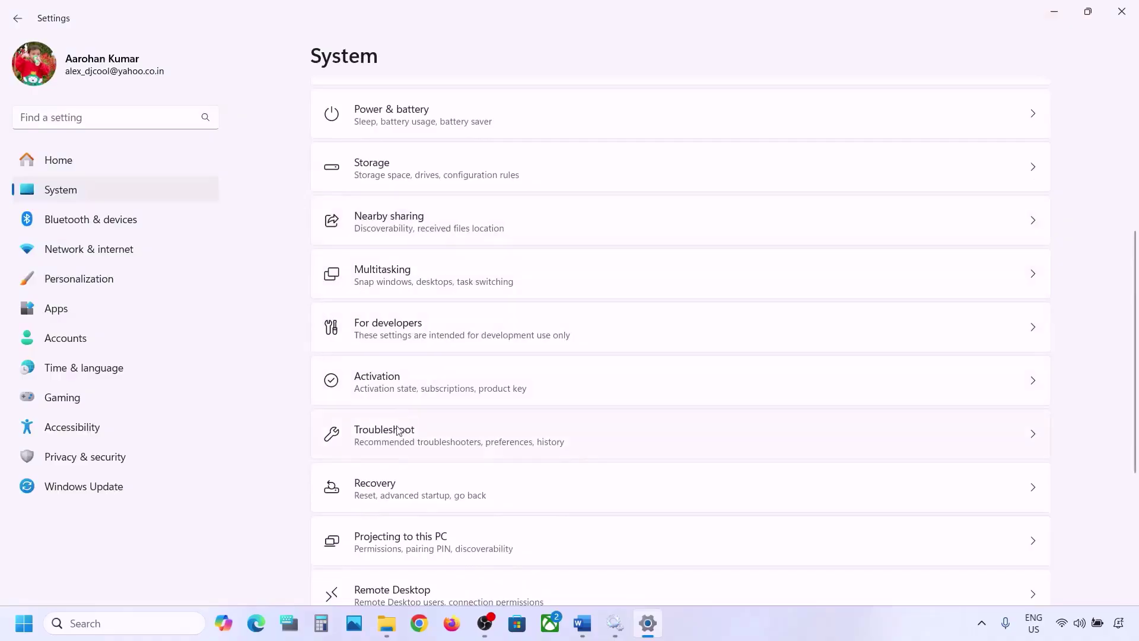
left_click(397, 431)
left_click(406, 249)
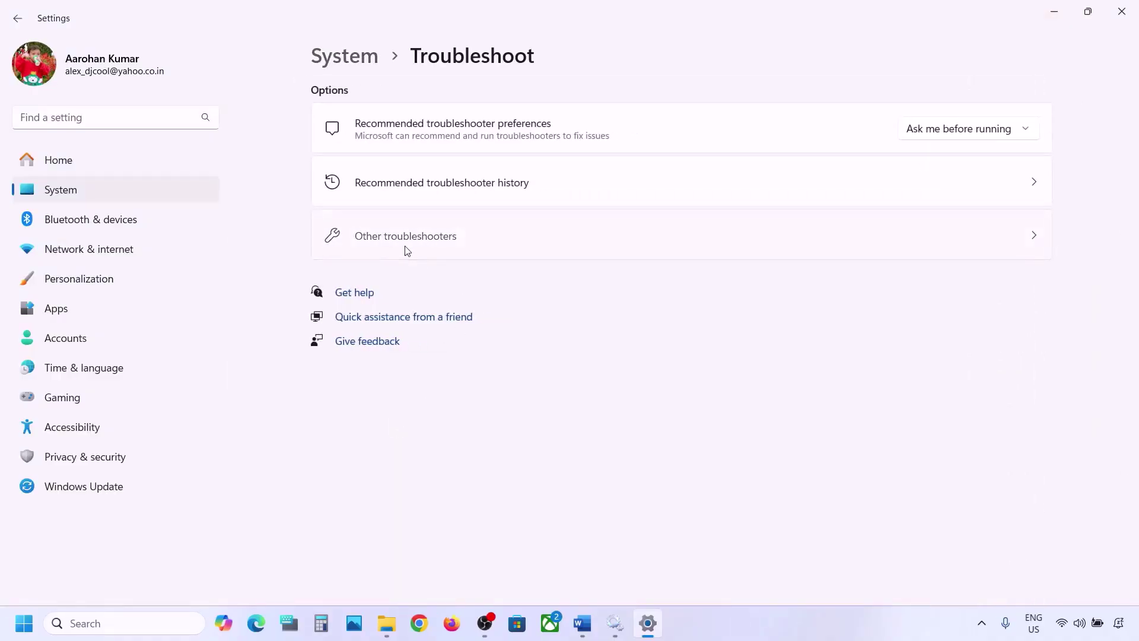
scroll(405, 249, "down", 1)
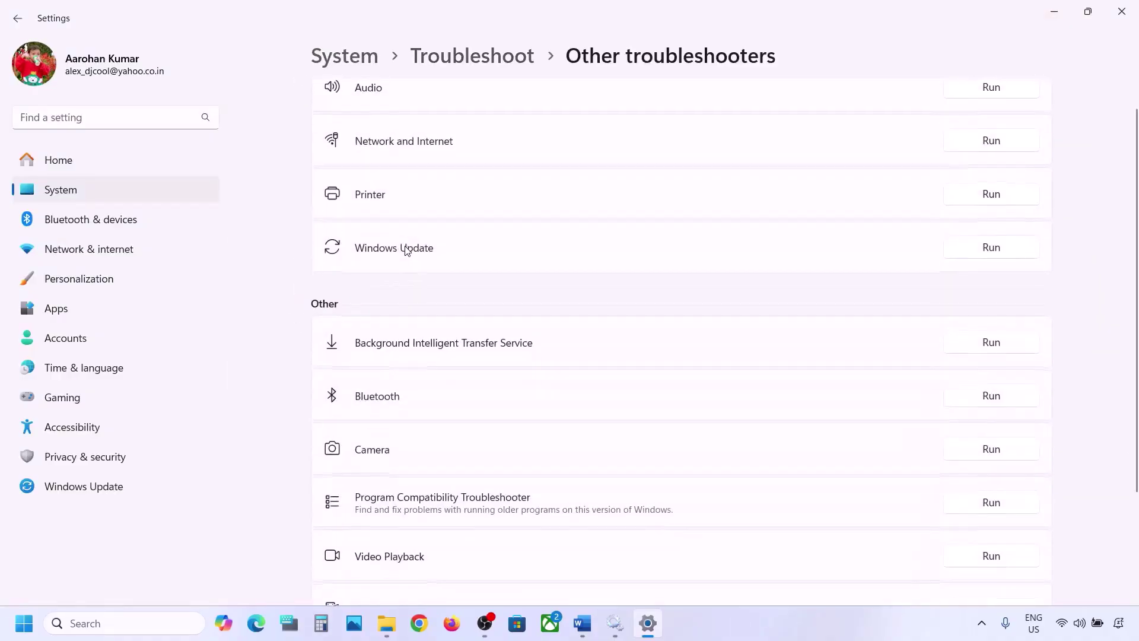
left_click(992, 246)
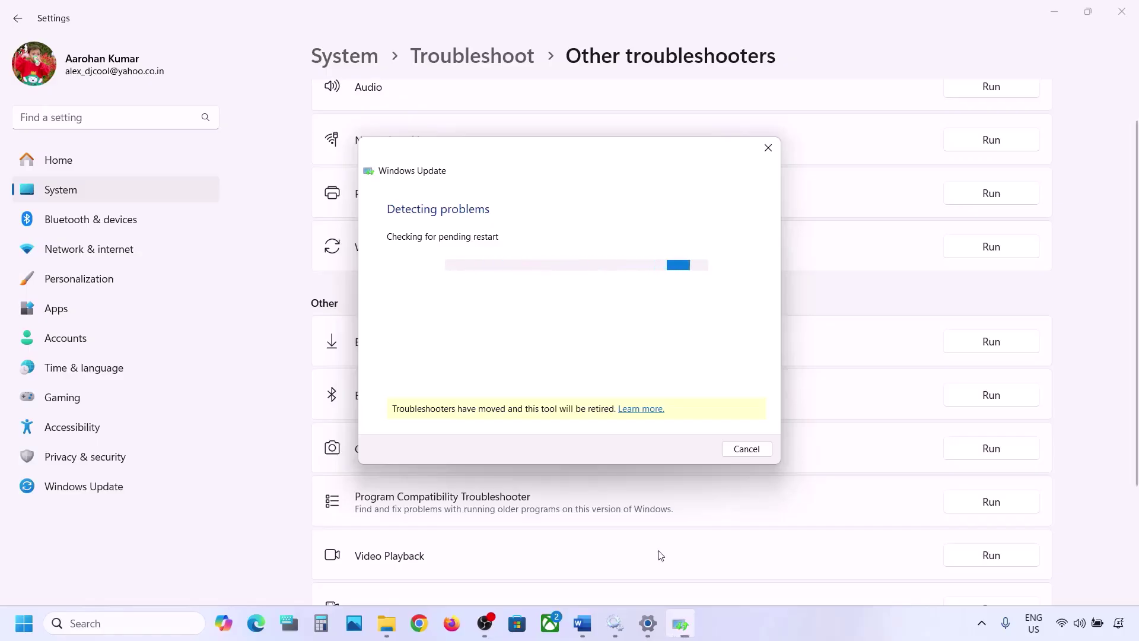
left_click(581, 622)
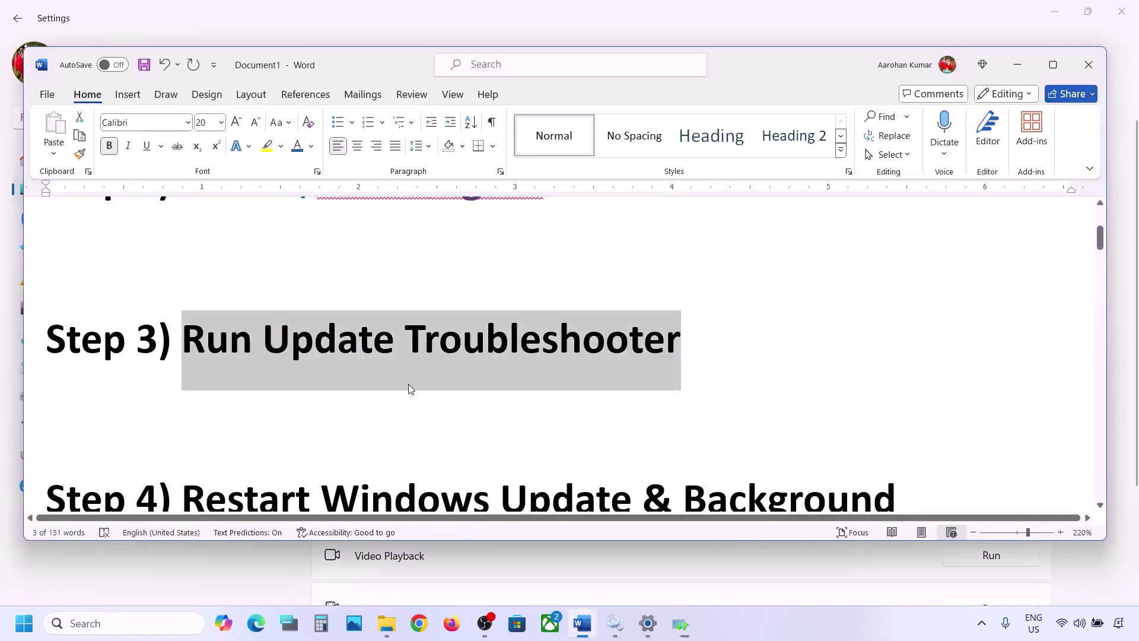
- Highlight the Step 4 note and launch the Services console via search
scroll(409, 386, "down", 3)
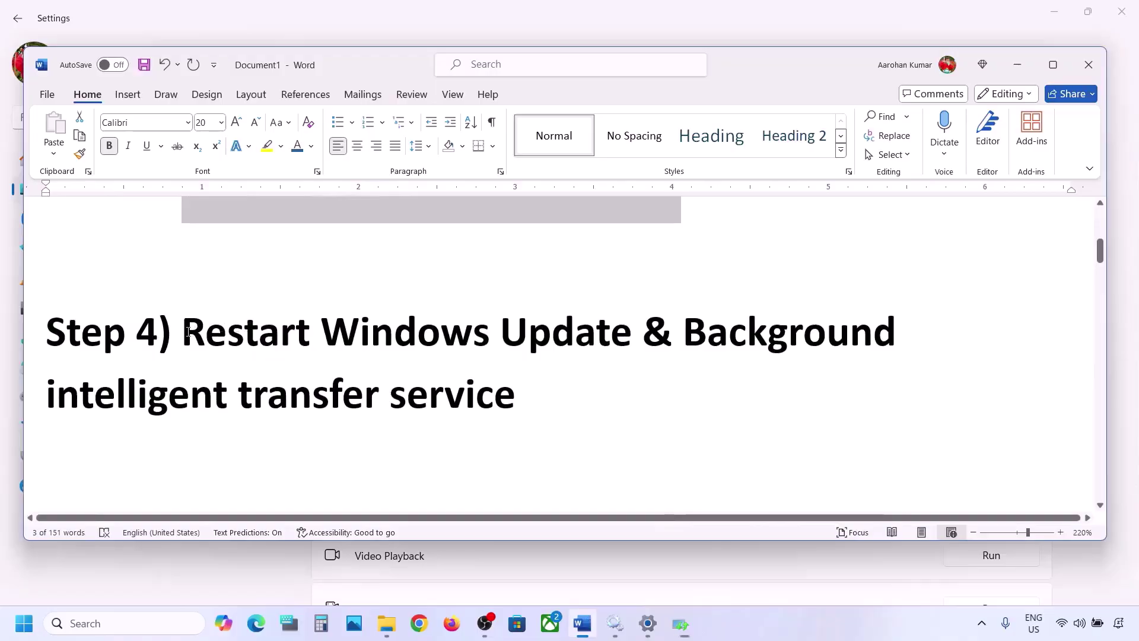
left_click_drag(187, 331, 488, 386)
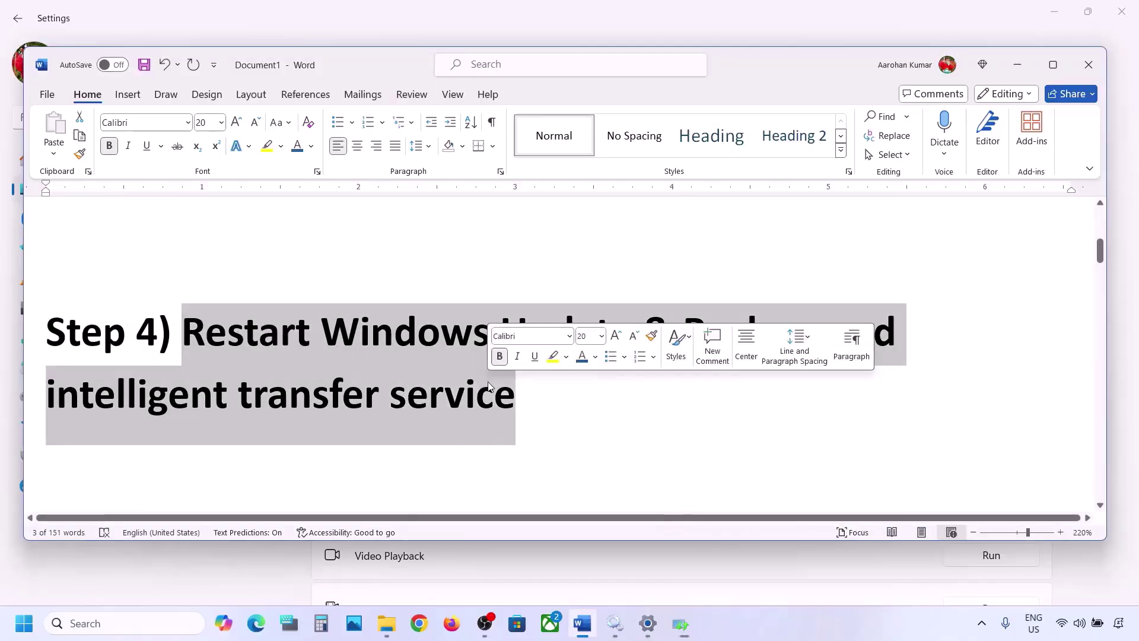
left_click(100, 624)
type("s")
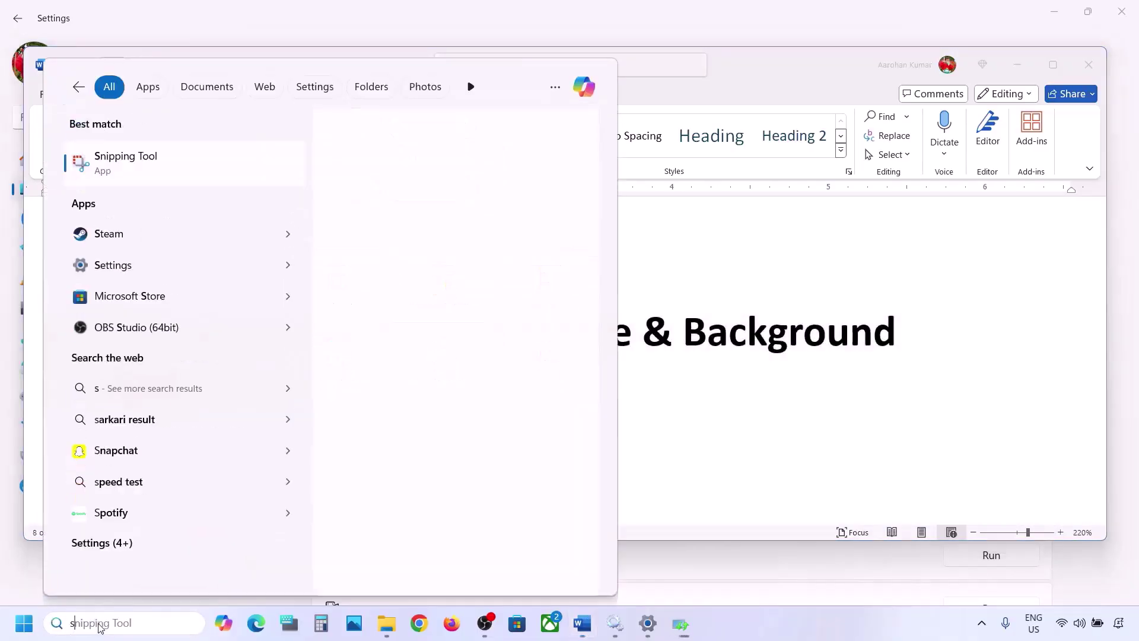
type("ervices")
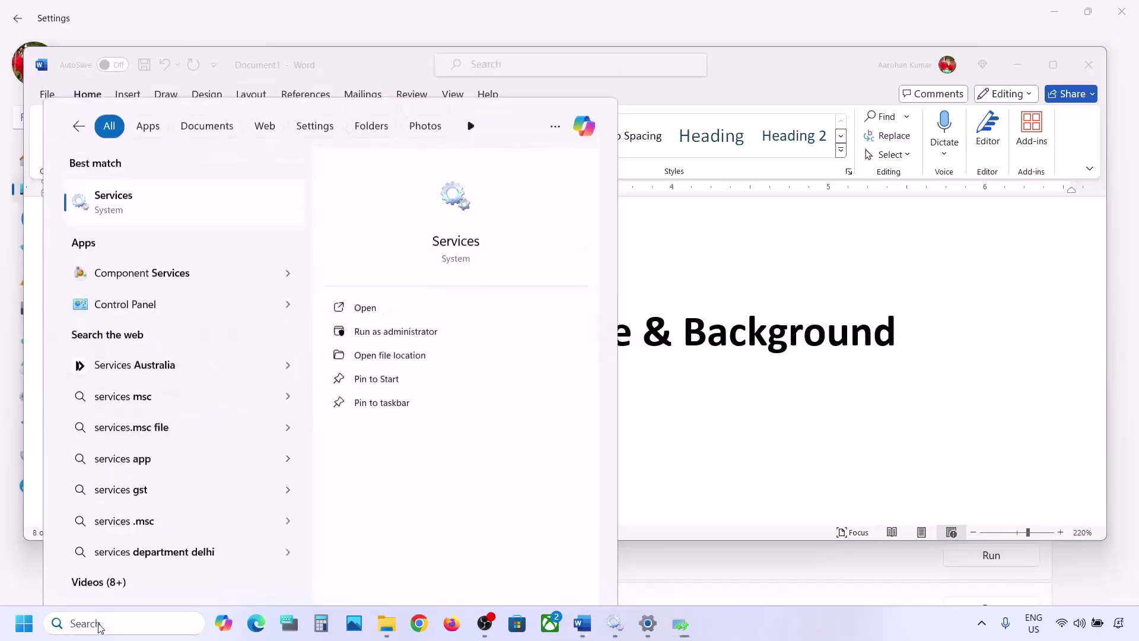
key("Return")
- Confirm the Windows Update service startup type is Automatic and apply it
left_click(330, 342)
key("w")
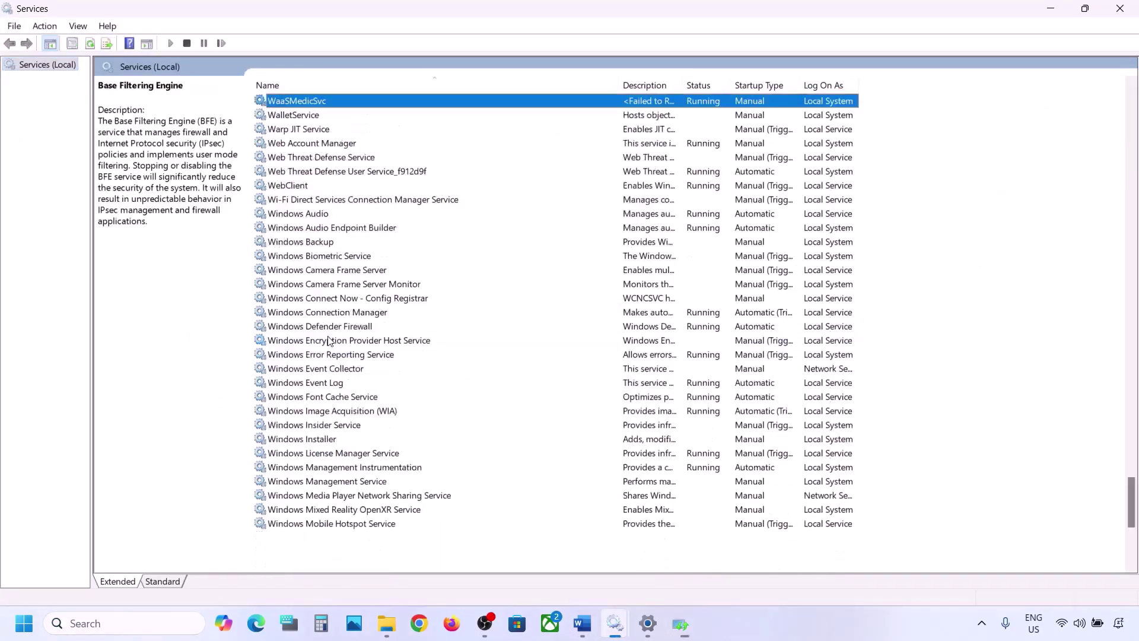
scroll(373, 458, "down", 9)
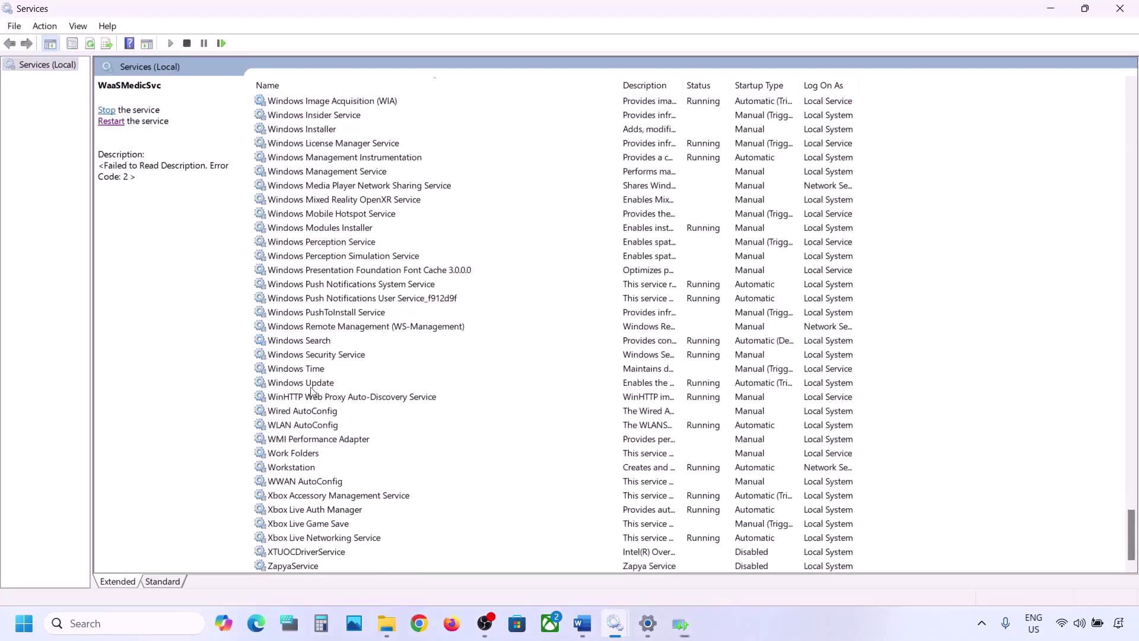
left_click(308, 385)
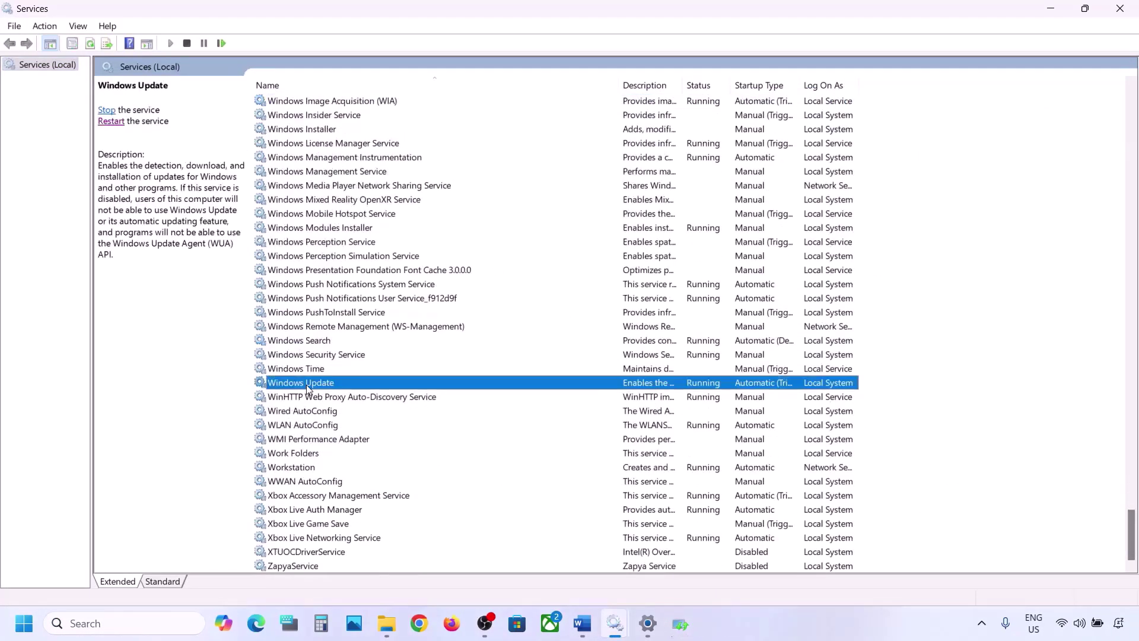
double_click(373, 385)
left_click(561, 294)
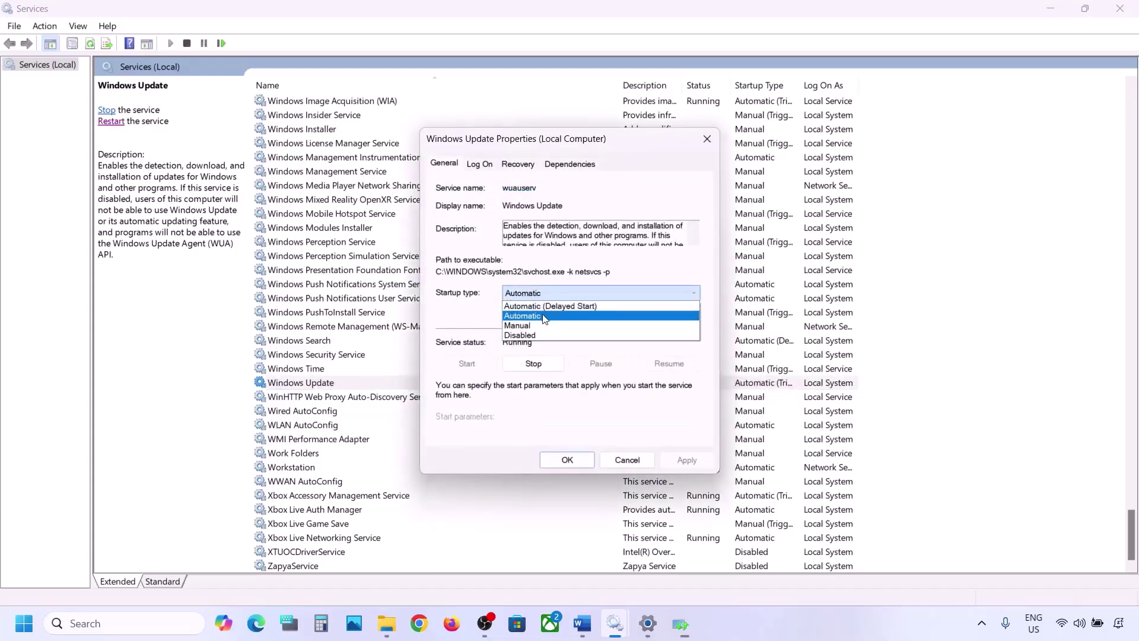
left_click(544, 317)
left_click(670, 461)
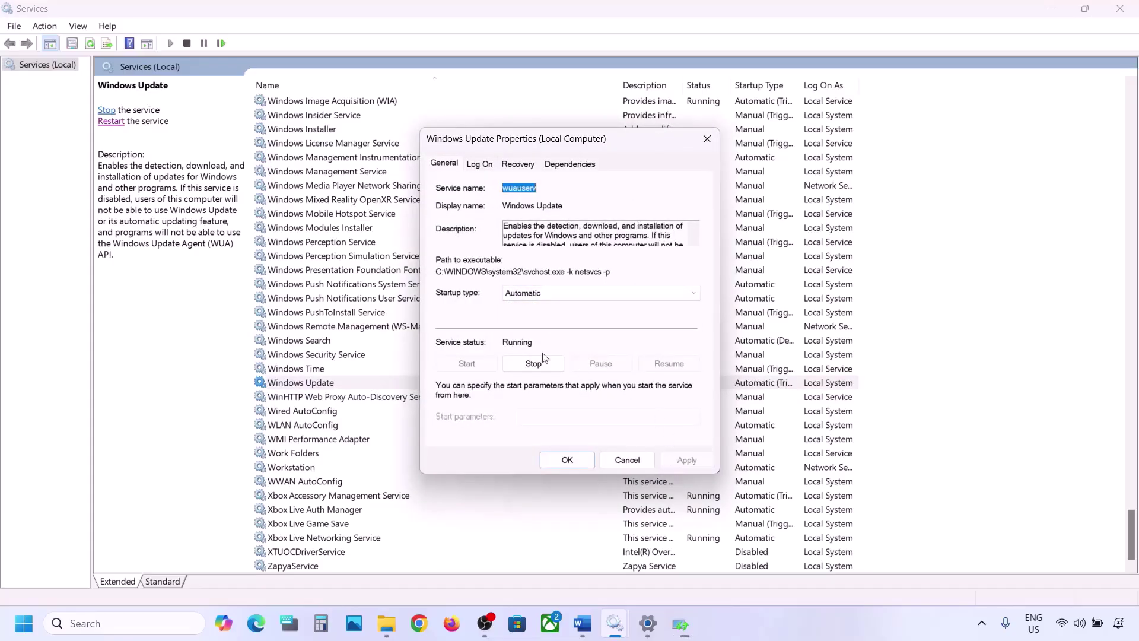
- Restart the Windows Update service from its context menu
left_click(567, 460)
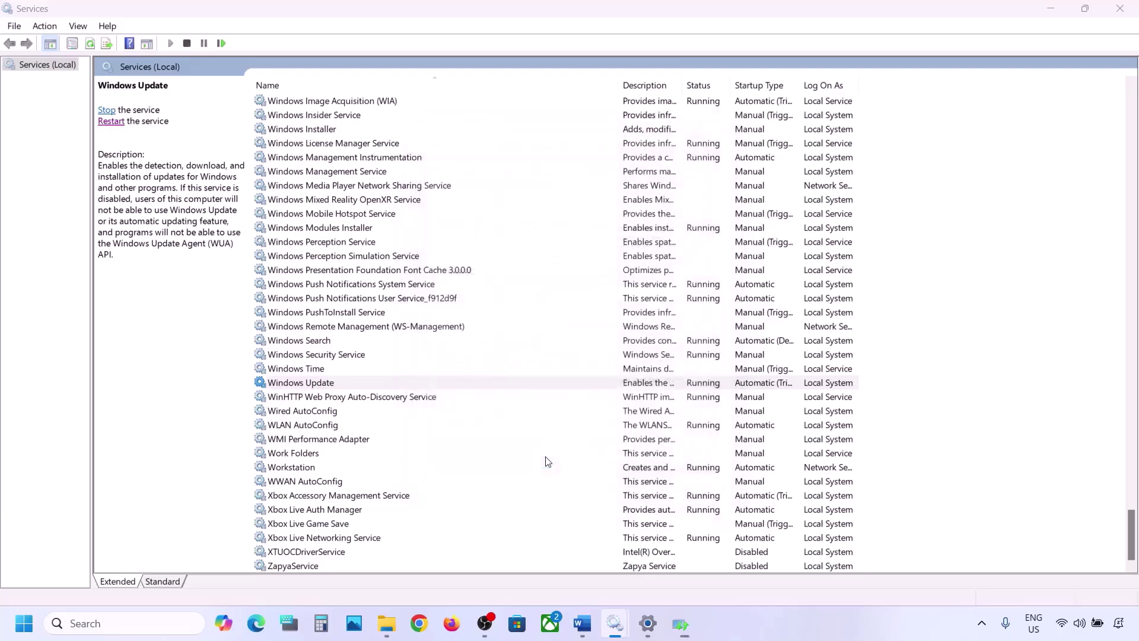
right_click(309, 386)
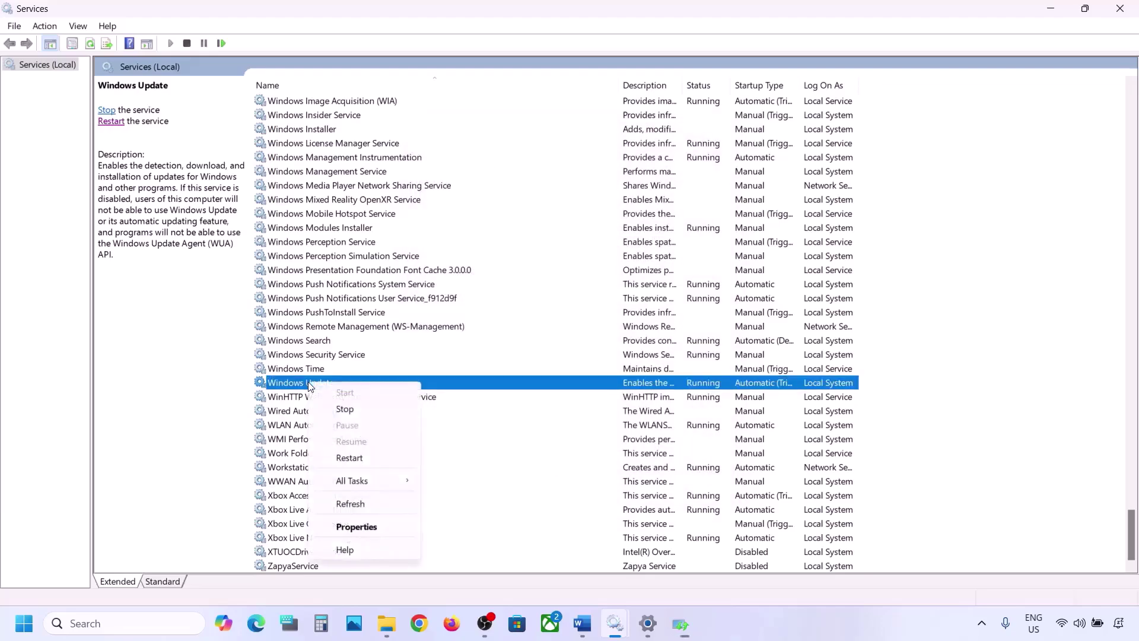
left_click(357, 457)
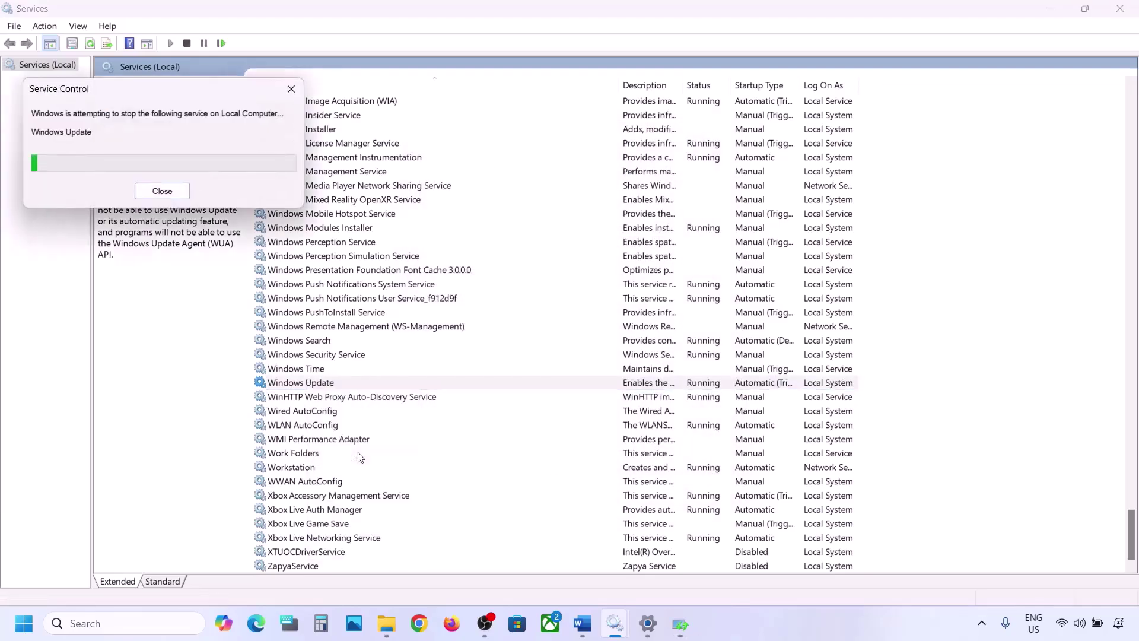
- Set the Background Intelligent Transfer Service startup type to Automatic and apply it
left_click(335, 302)
key("b")
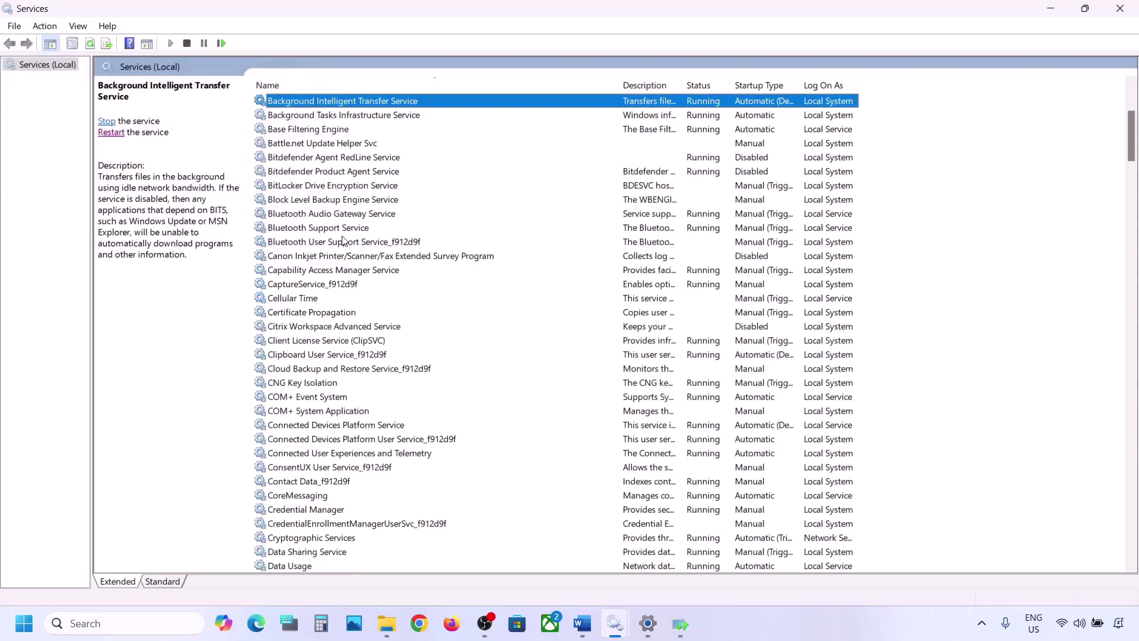
scroll(343, 240, "up", 3)
double_click(375, 236)
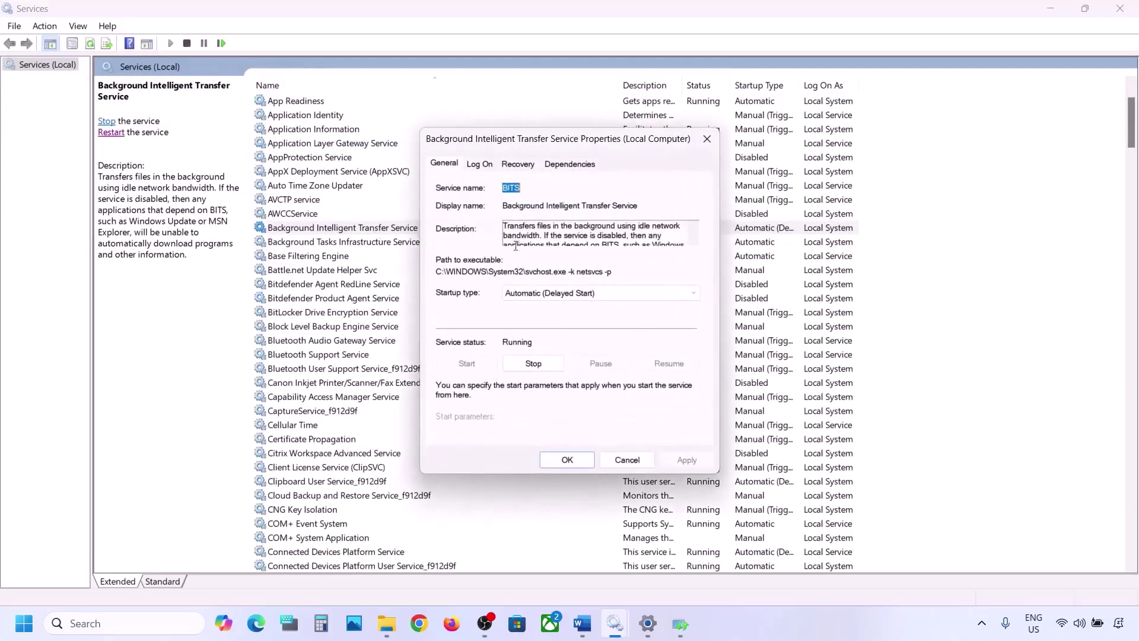
left_click(522, 294)
left_click(532, 318)
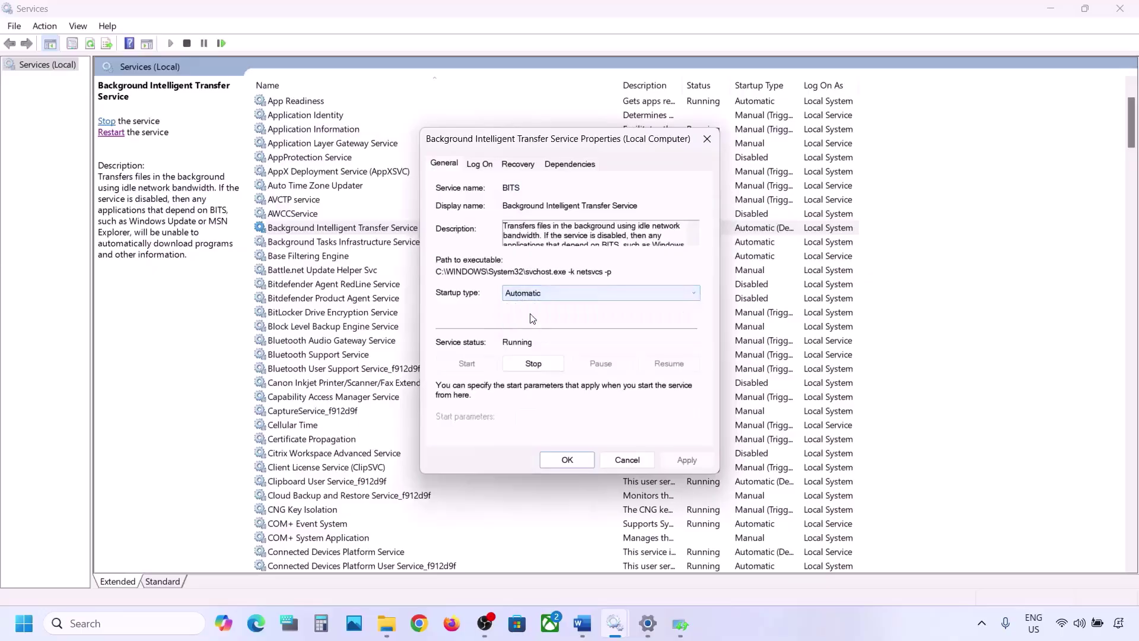
left_click(677, 462)
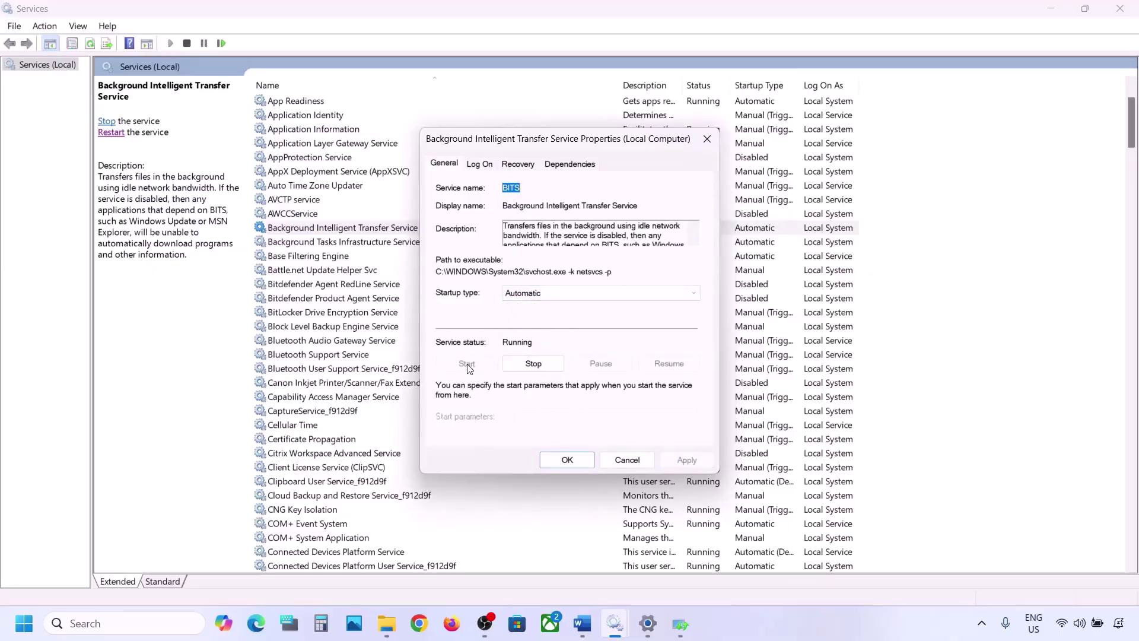
left_click(567, 459)
- Restart the Background Intelligent Transfer Service from its context menu
left_click(352, 230)
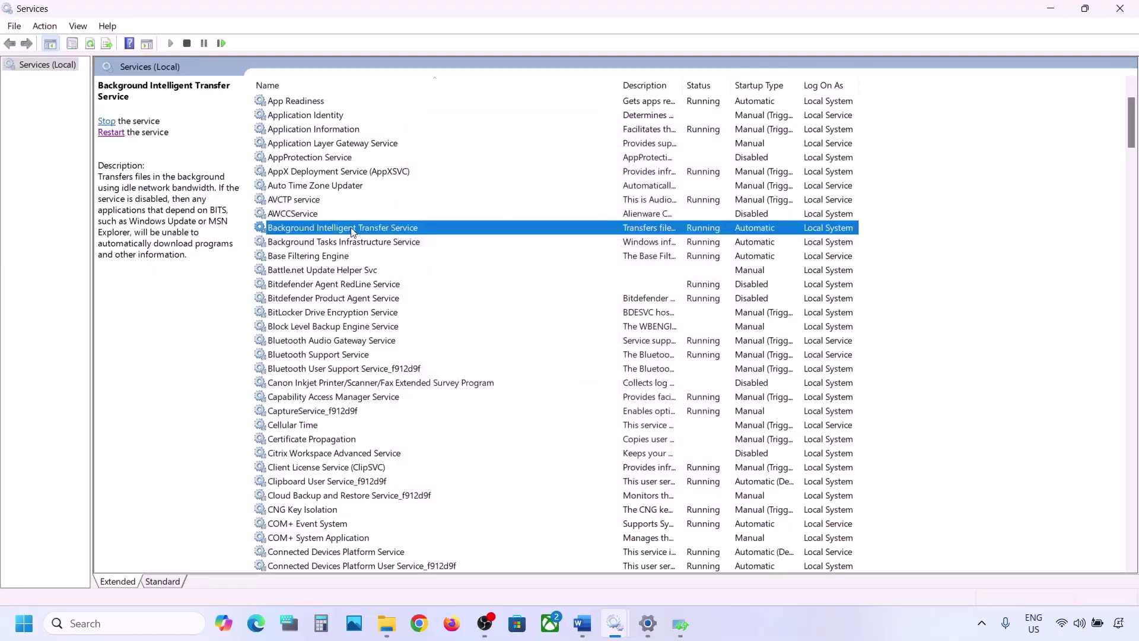
right_click(351, 232)
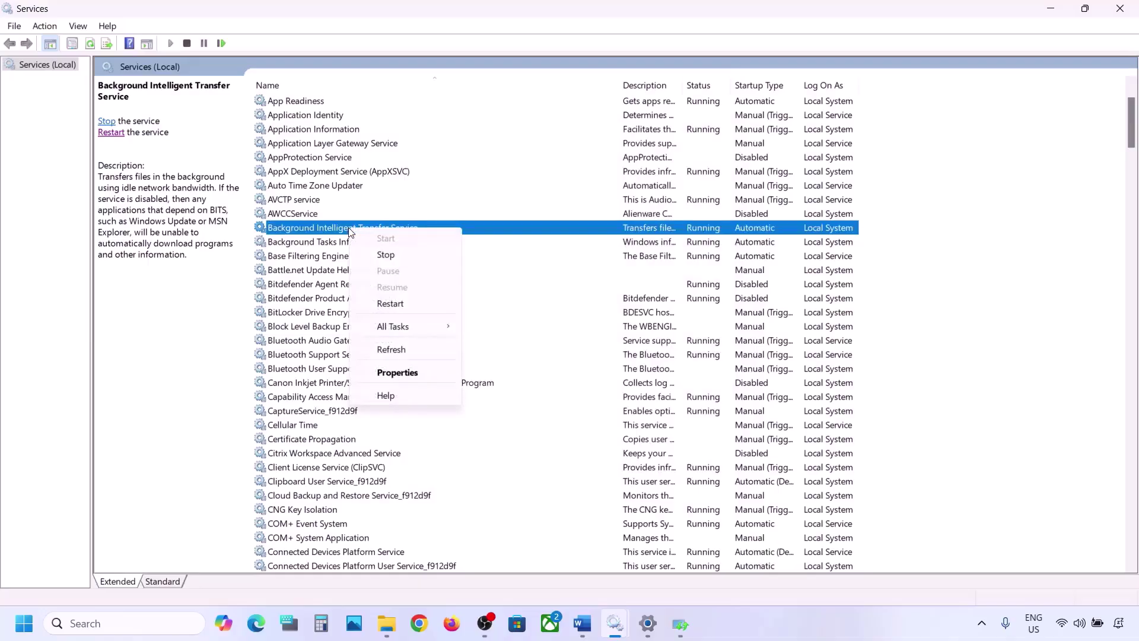
left_click(390, 303)
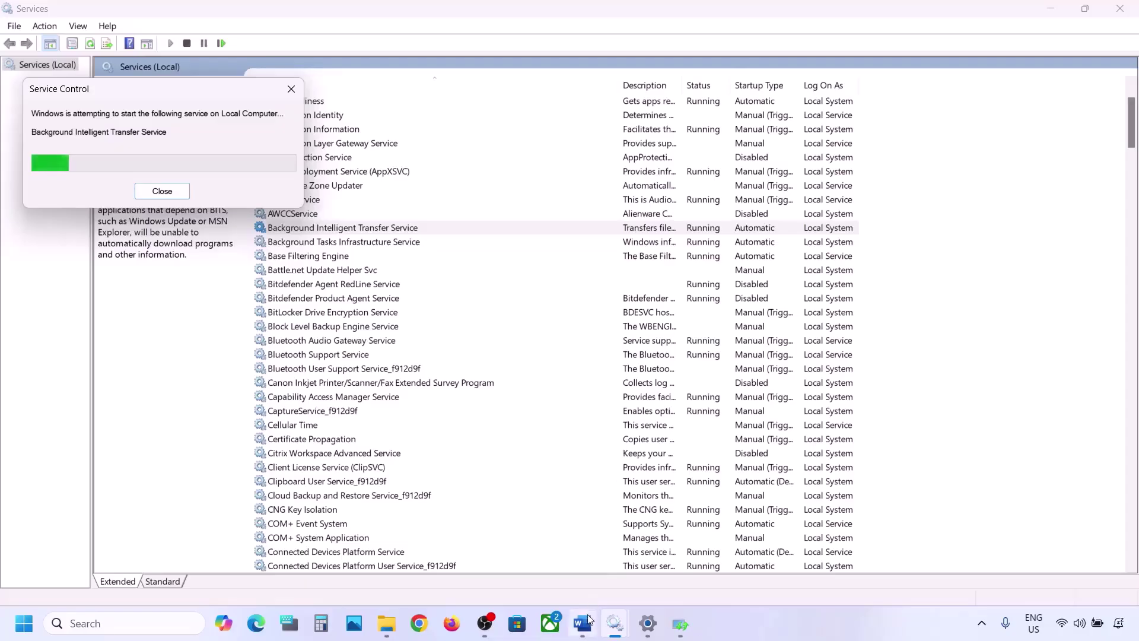
mouse_move(586, 628)
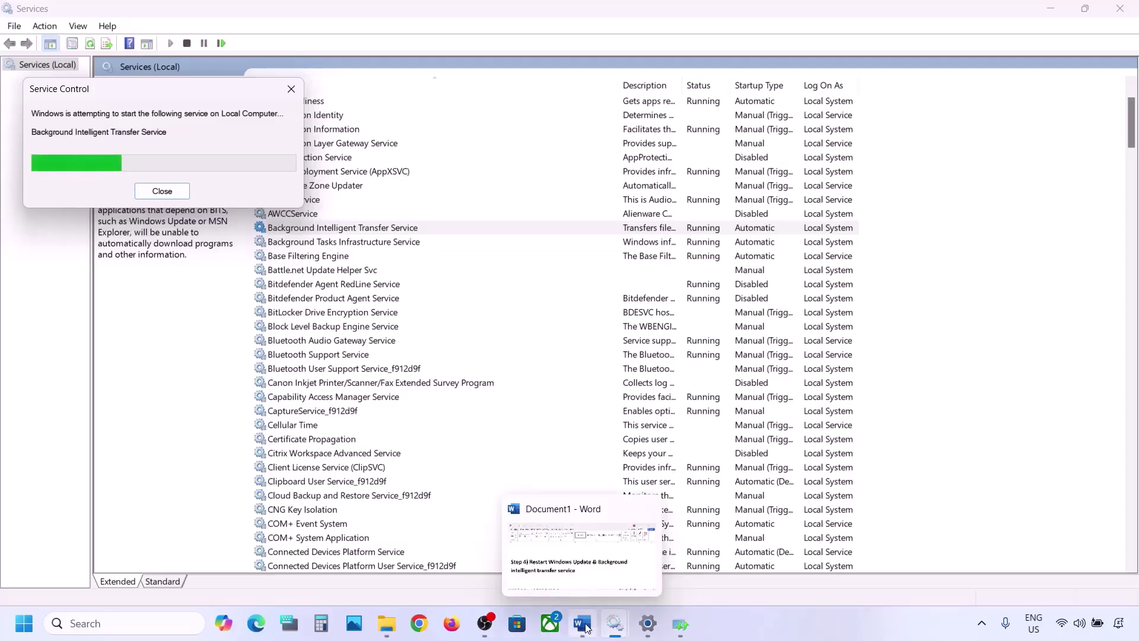
- Copy the Windows 11 download link from the notes and load it in a new Chrome tab
left_click(584, 624)
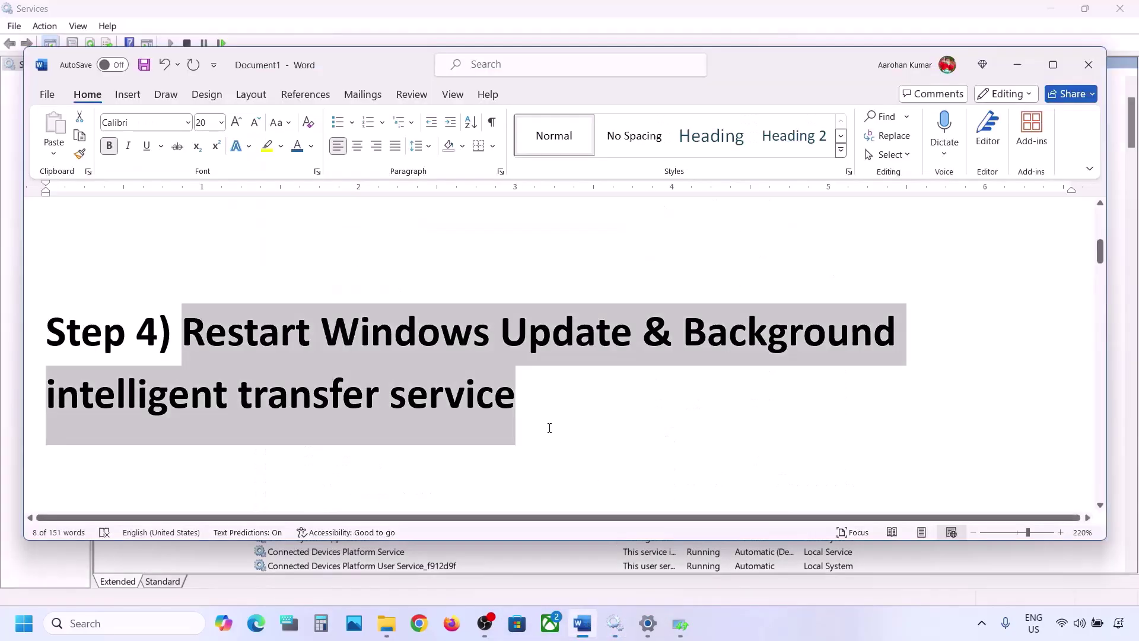
scroll(547, 427, "down", 5)
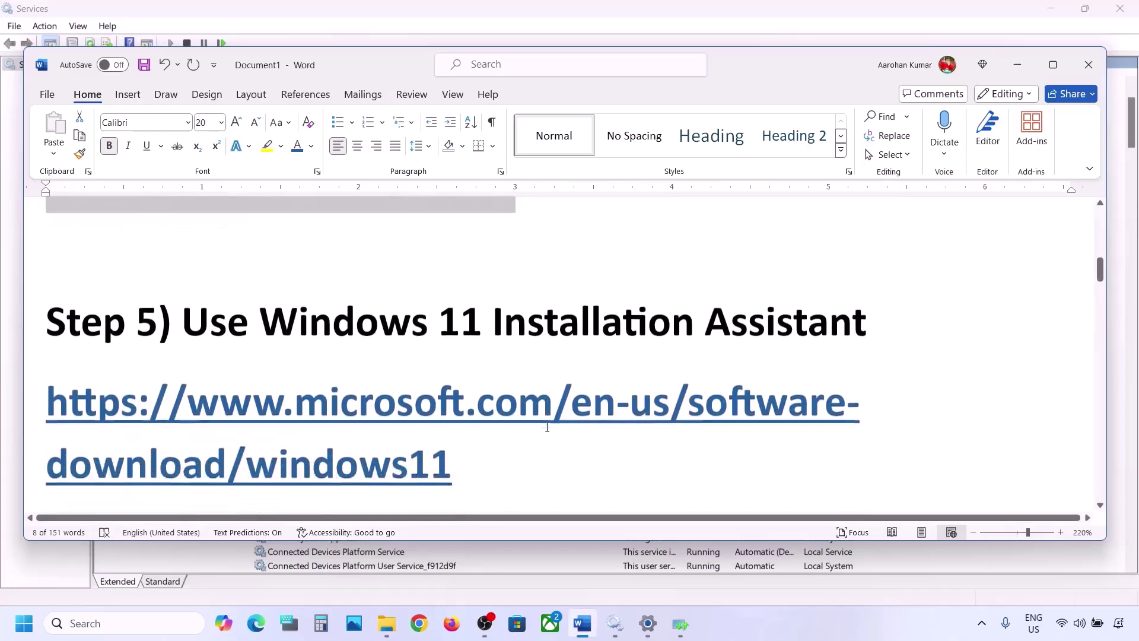
left_click_drag(473, 444, 48, 379)
right_click(48, 379)
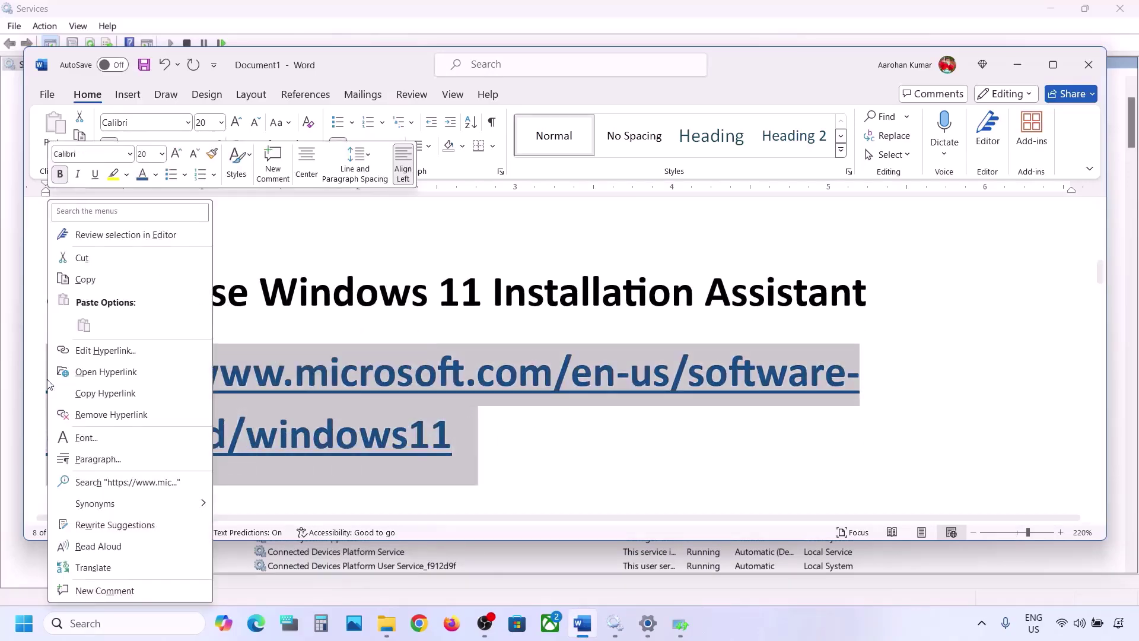
left_click(112, 274)
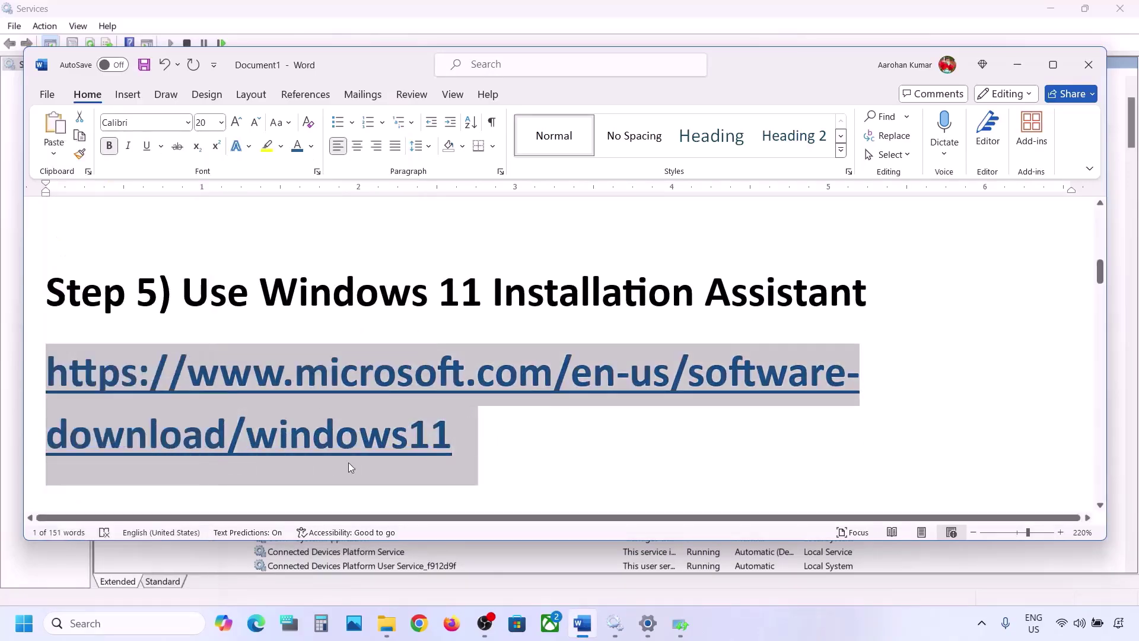
left_click(419, 623)
key("ctrl+v")
key("Return")
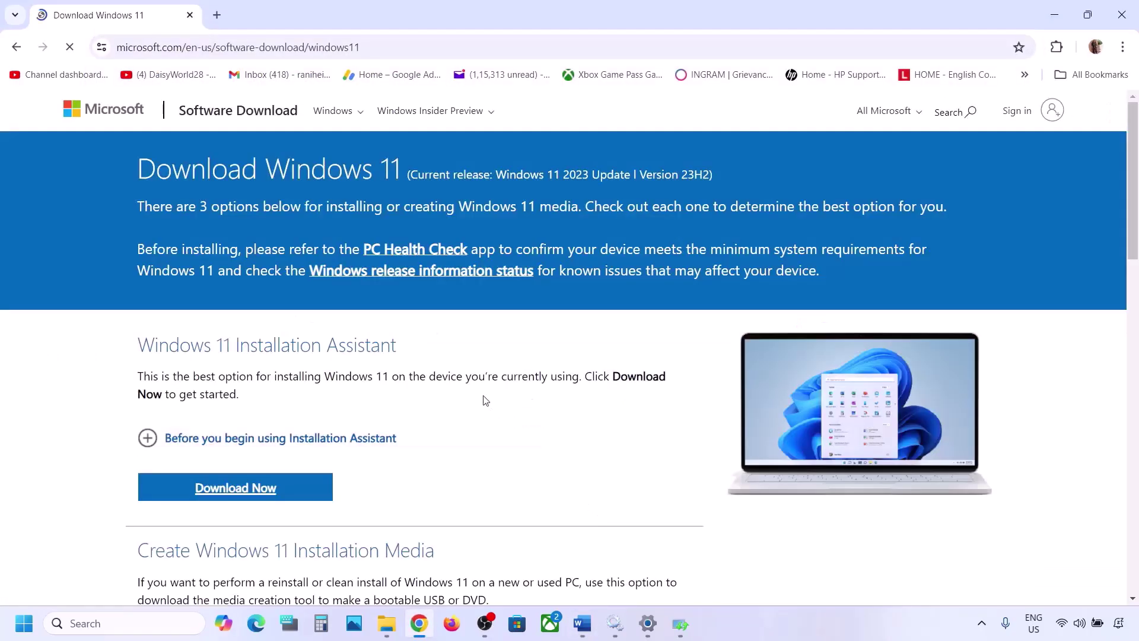
- Download and run the Windows 11 Installation Assistant, which reports Windows 11 is current
scroll(483, 399, "down", 1)
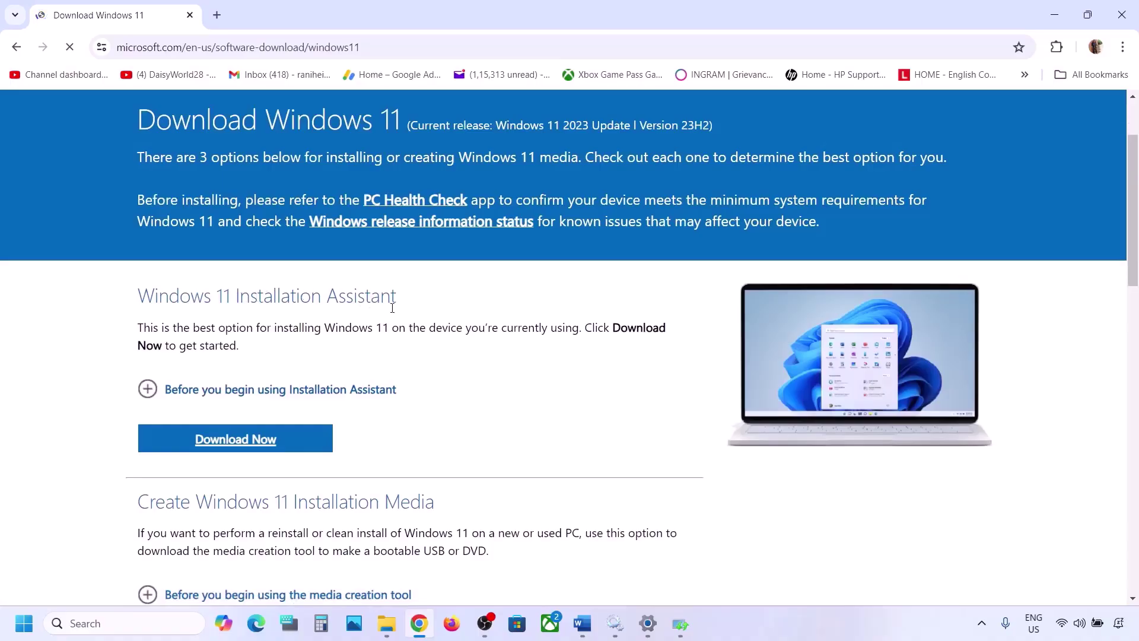
left_click(242, 438)
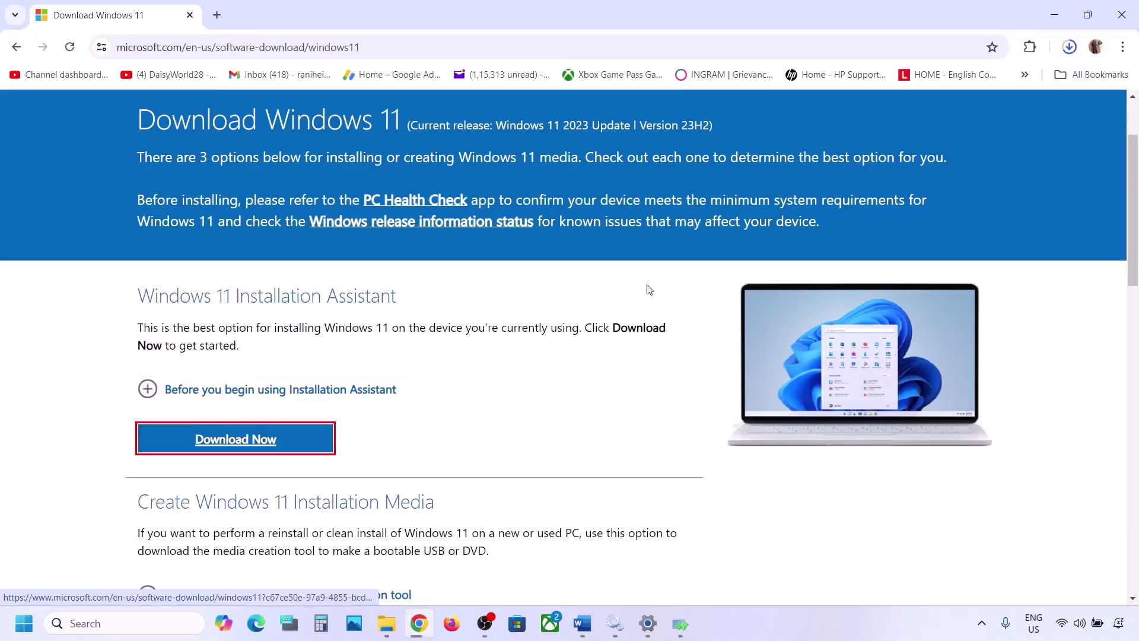
left_click(929, 85)
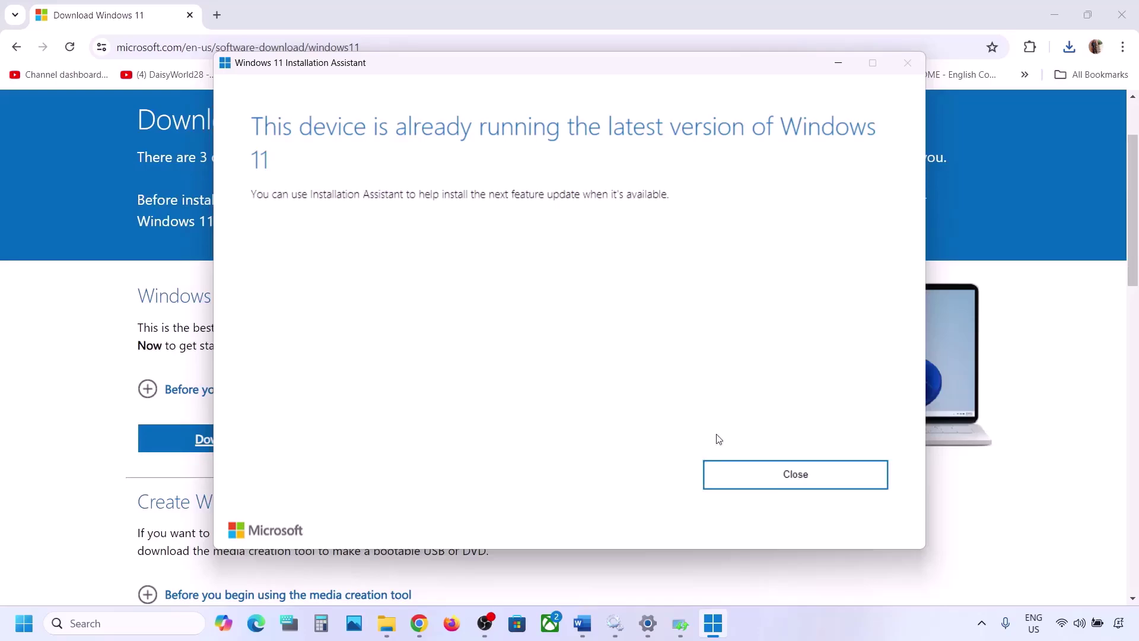
left_click(838, 64)
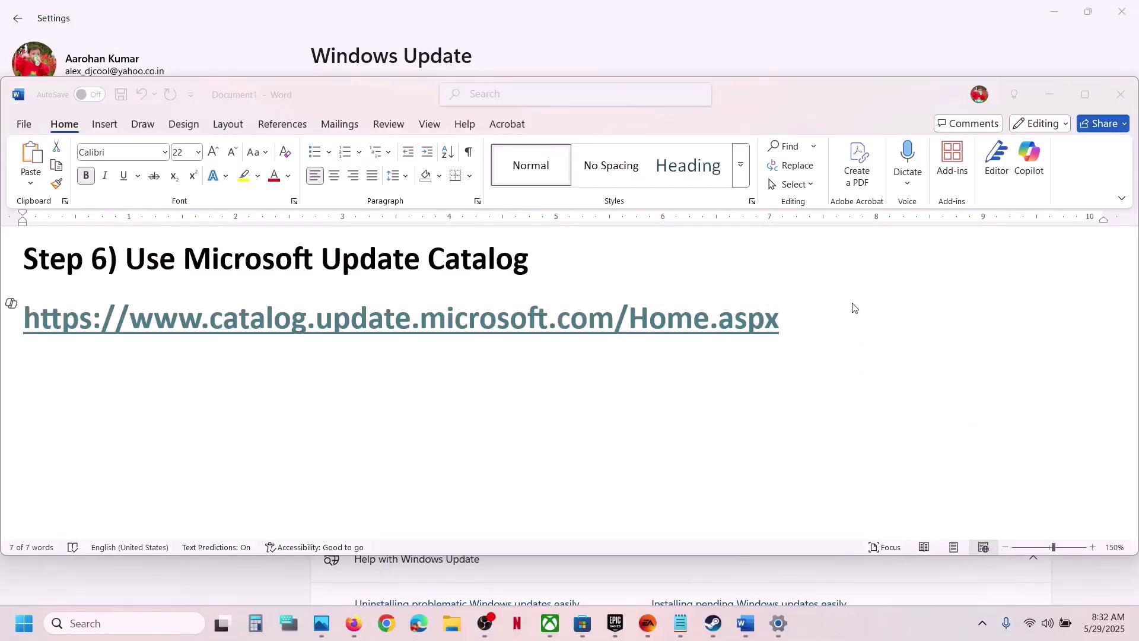
- Copy the Microsoft Update Catalog link from the notes and load it in Chrome
left_click(817, 329)
key("ctrl+a")
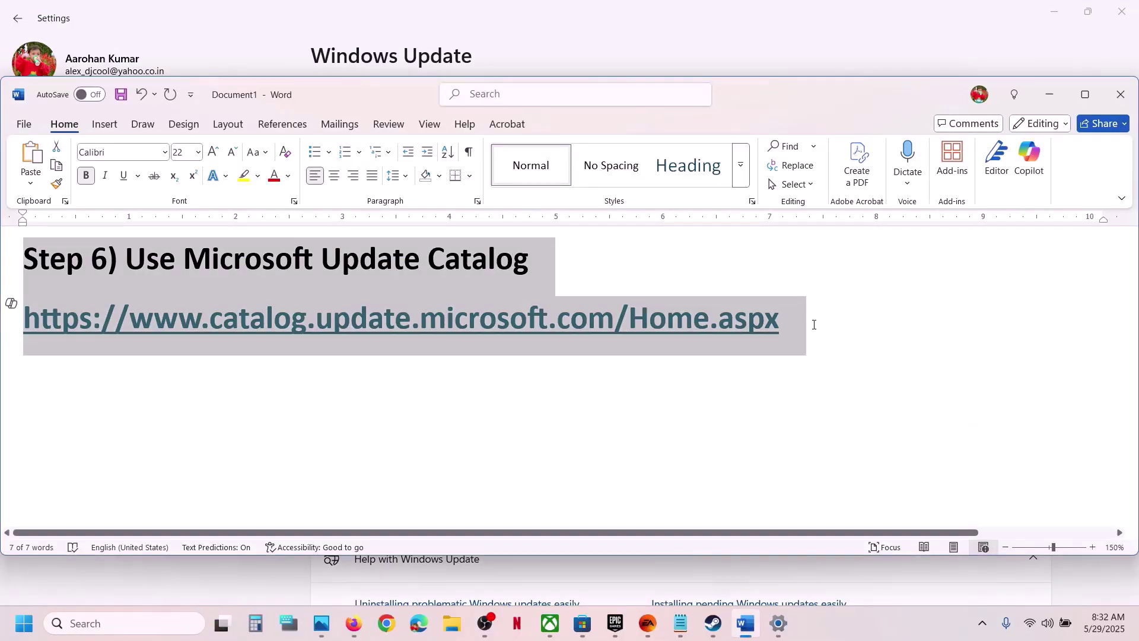
left_click(800, 324)
left_click_drag(648, 310, 151, 326)
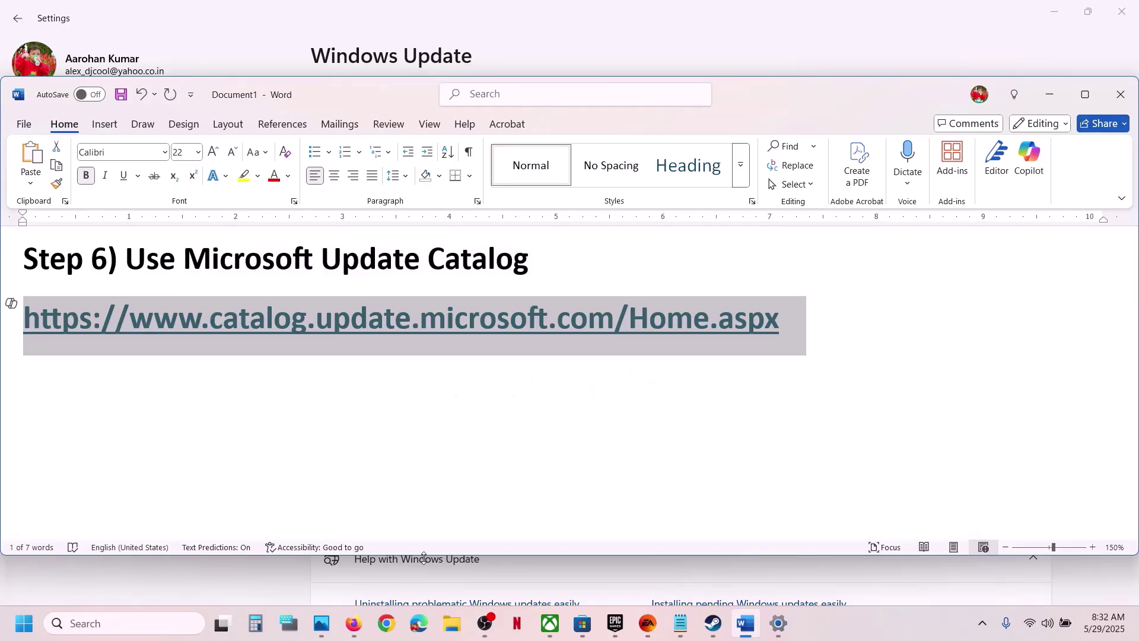
left_click(392, 623)
key("ctrl+v")
key("Return")
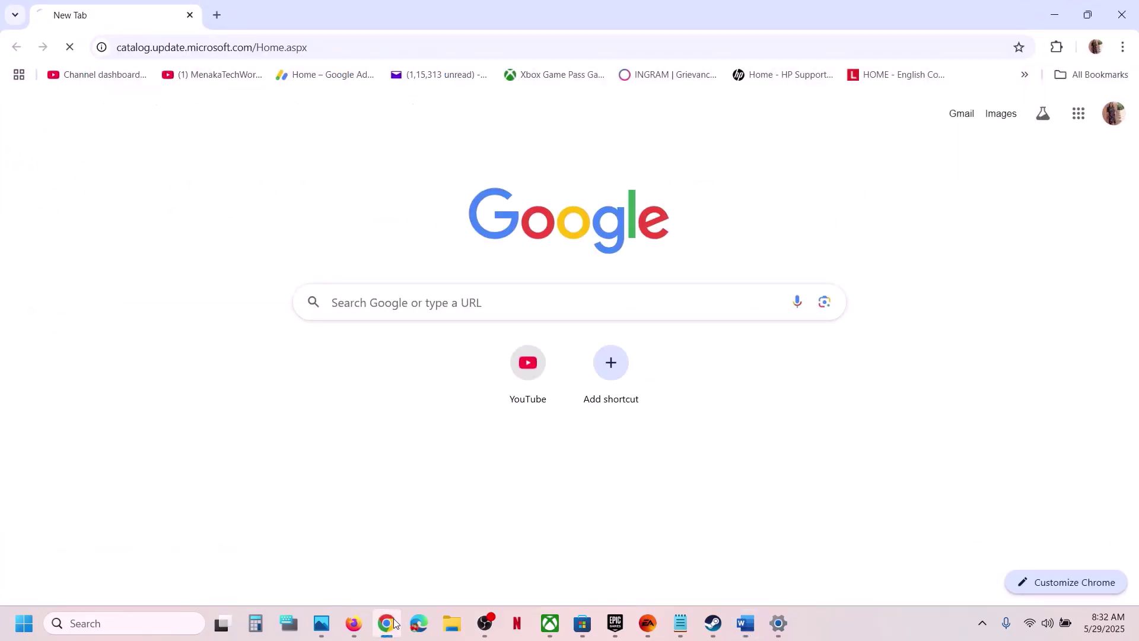
- Search the catalog for KB5058499, listing its arm64 and x64 cumulative update previews
left_click(897, 217)
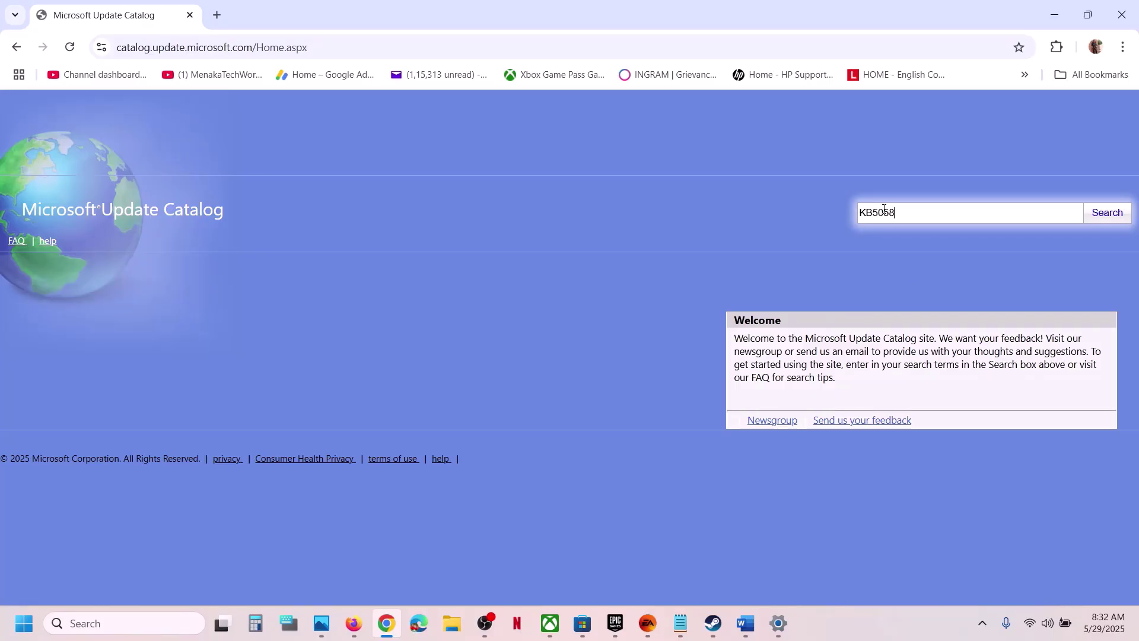
type("KB5058499")
key("Return")
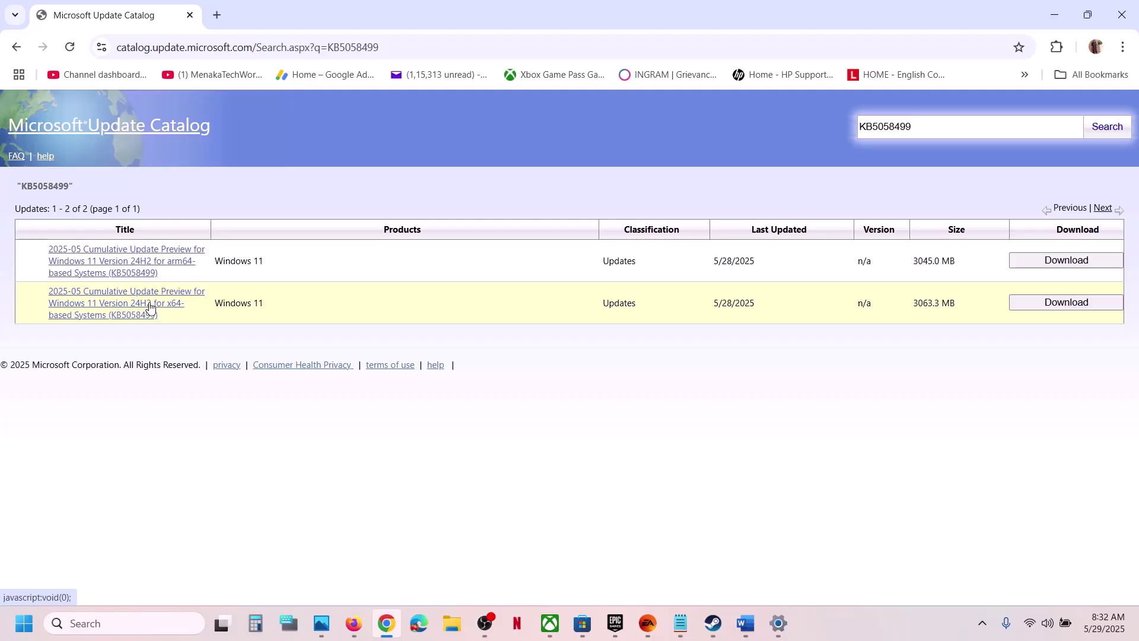
key("alt+Tab")
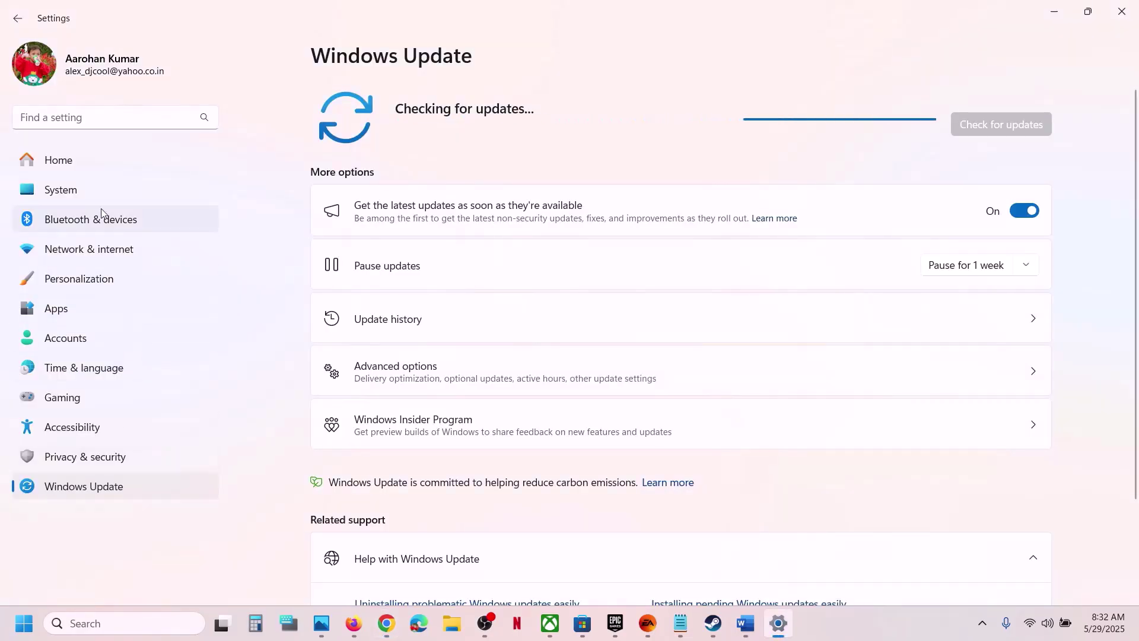
- Confirm in System > About that the system type is 64-bit with an x64-based processor
left_click(71, 181)
scroll(457, 254, "down", 10)
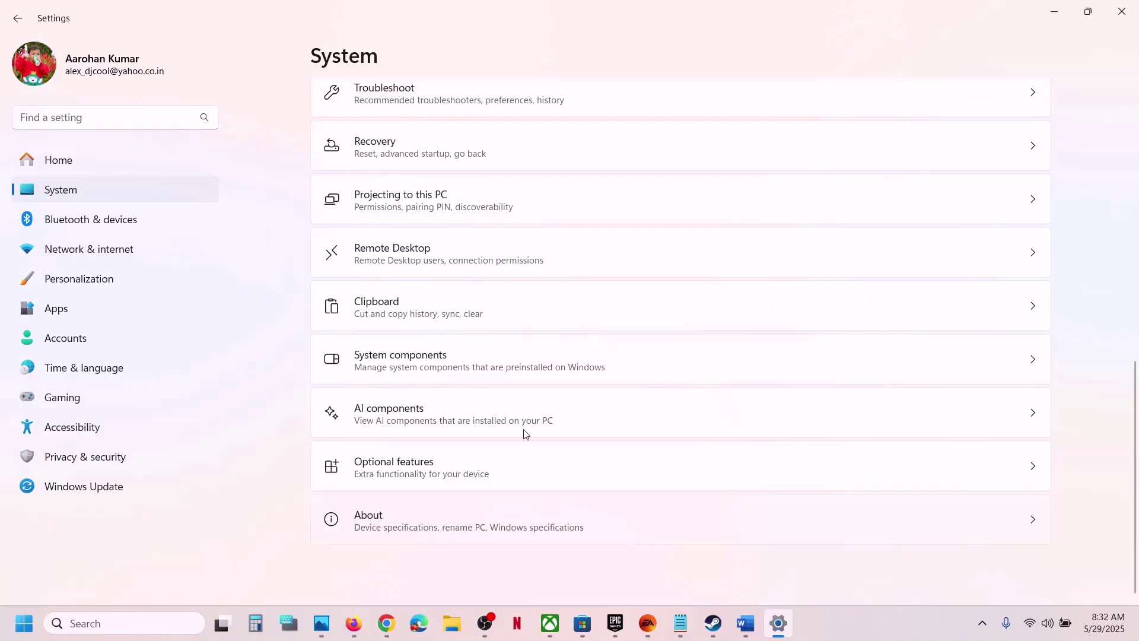
left_click(529, 517)
left_click_drag(466, 443, 691, 425)
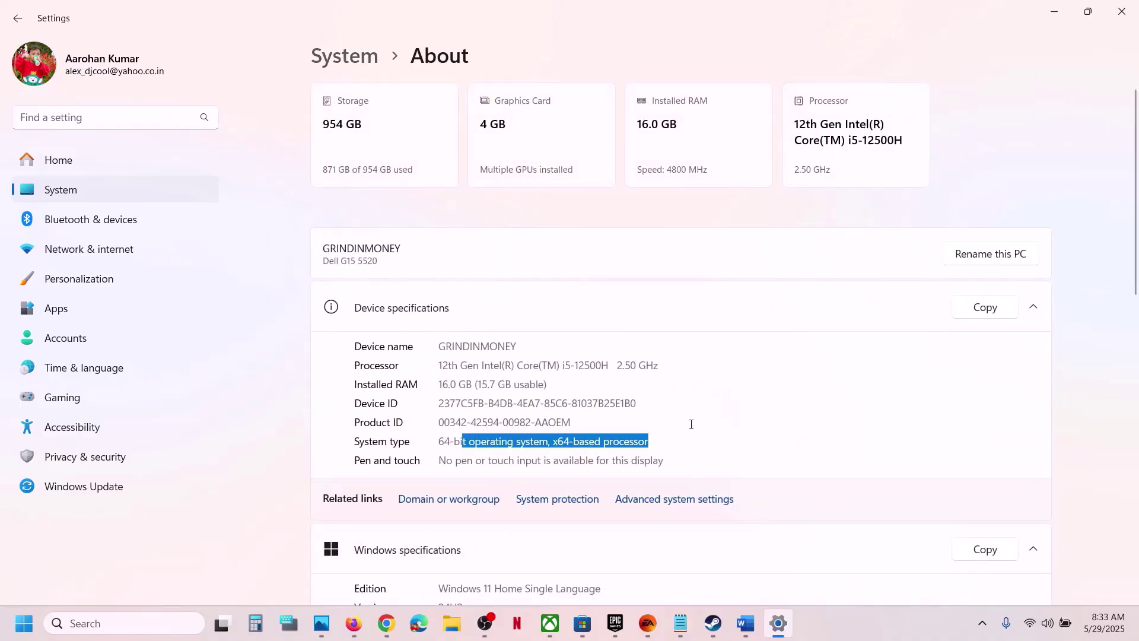
left_click(1049, 21)
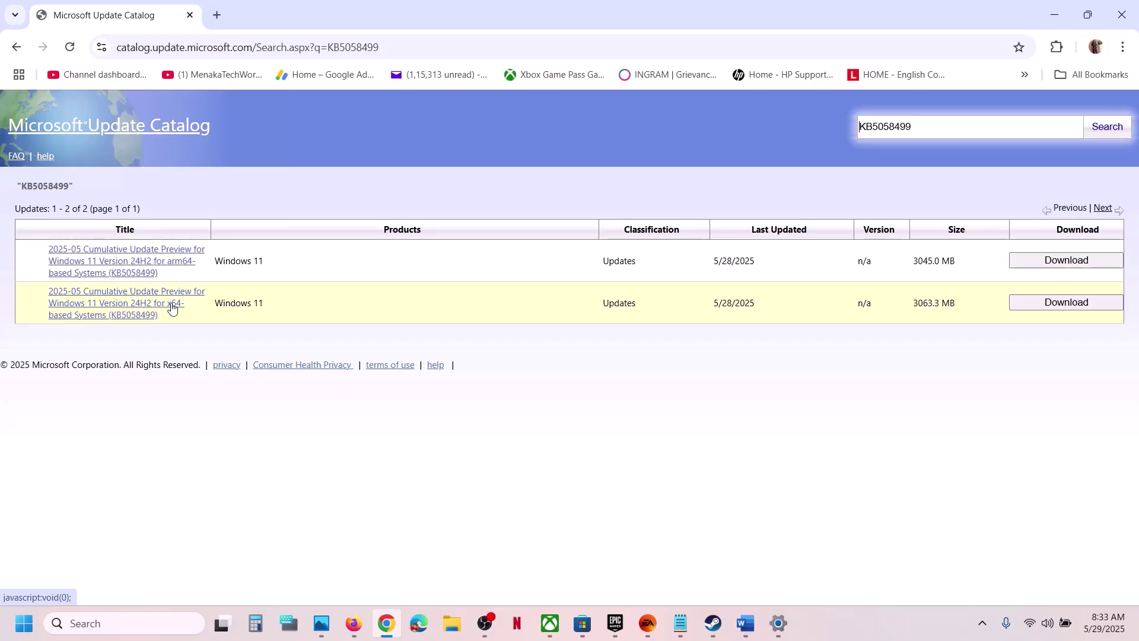
- Download the x64 KB5058499 .msu package from the catalog and check its download progress
left_click(1046, 309)
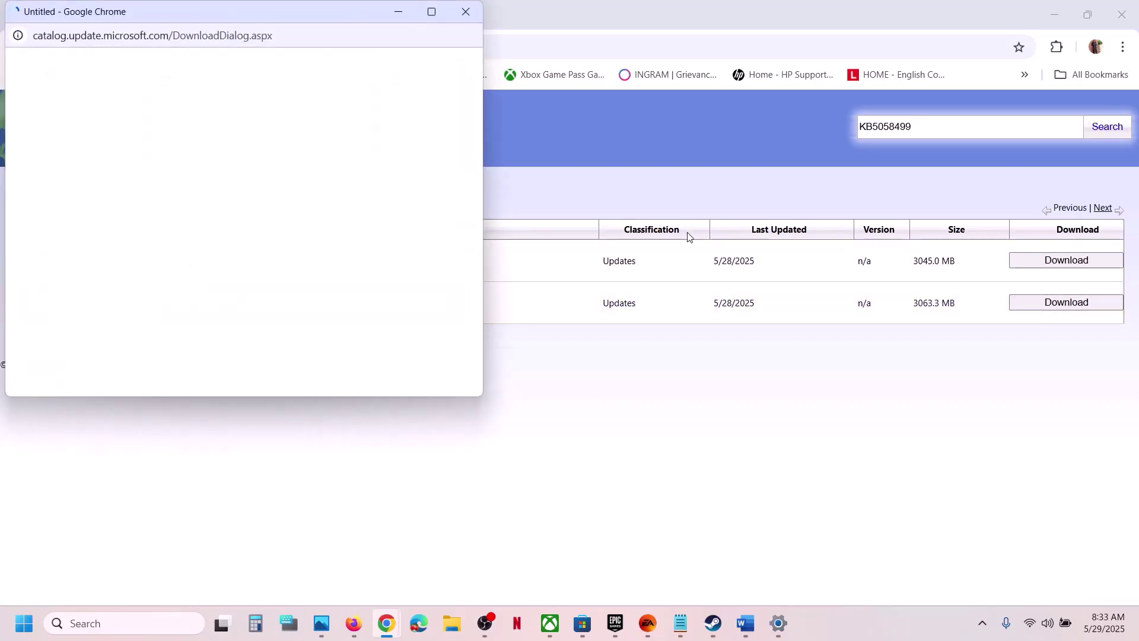
left_click_drag(266, 17, 722, 132)
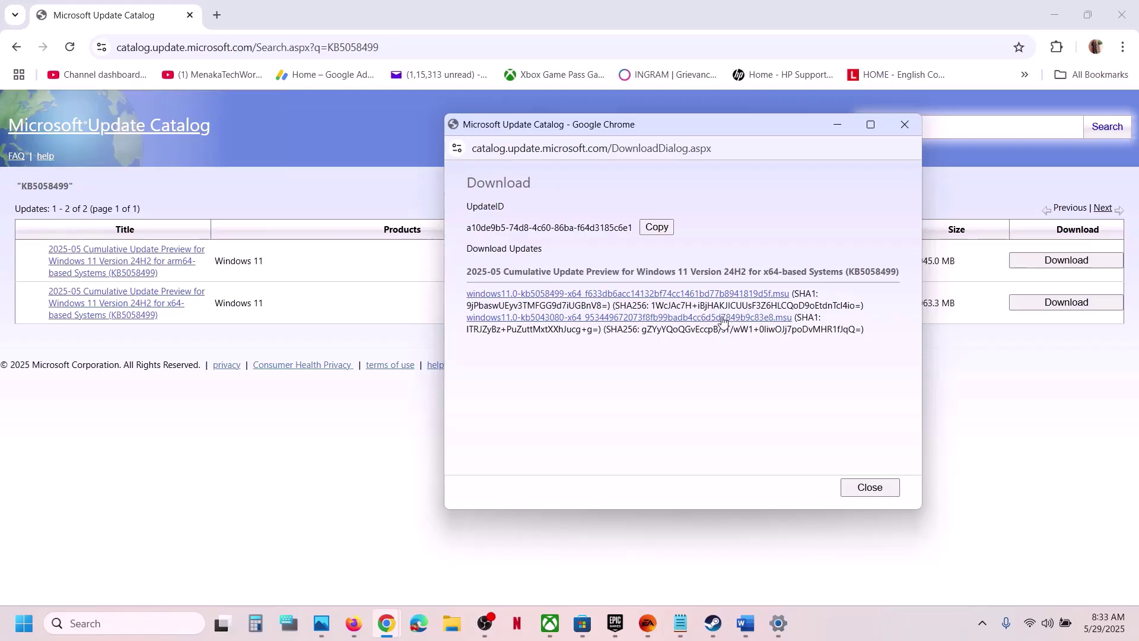
left_click(575, 296)
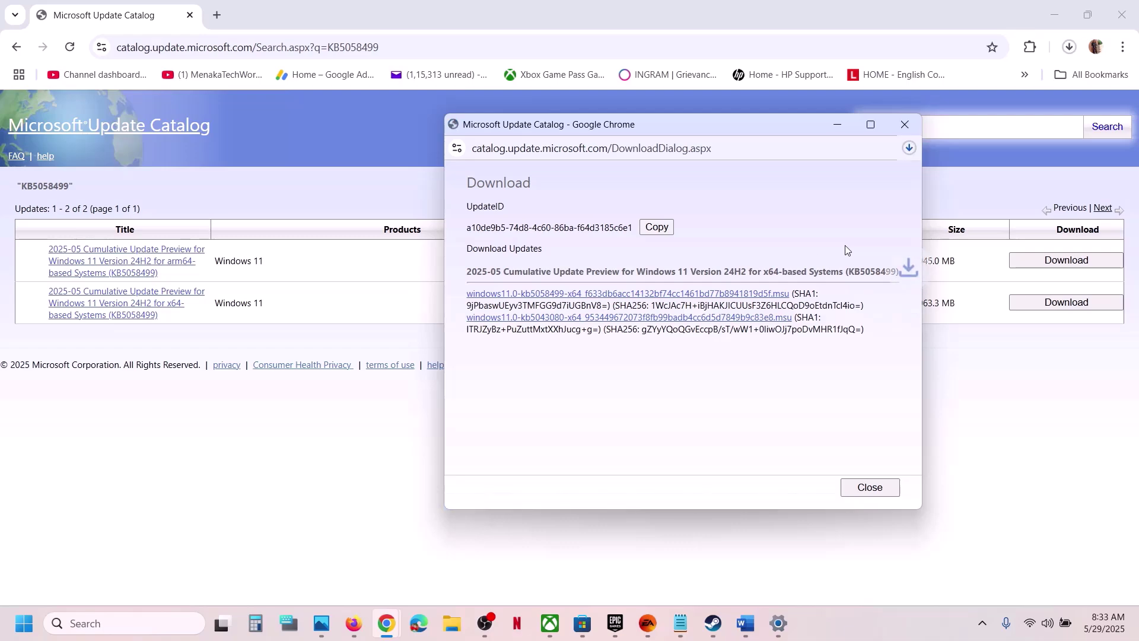
left_click(910, 149)
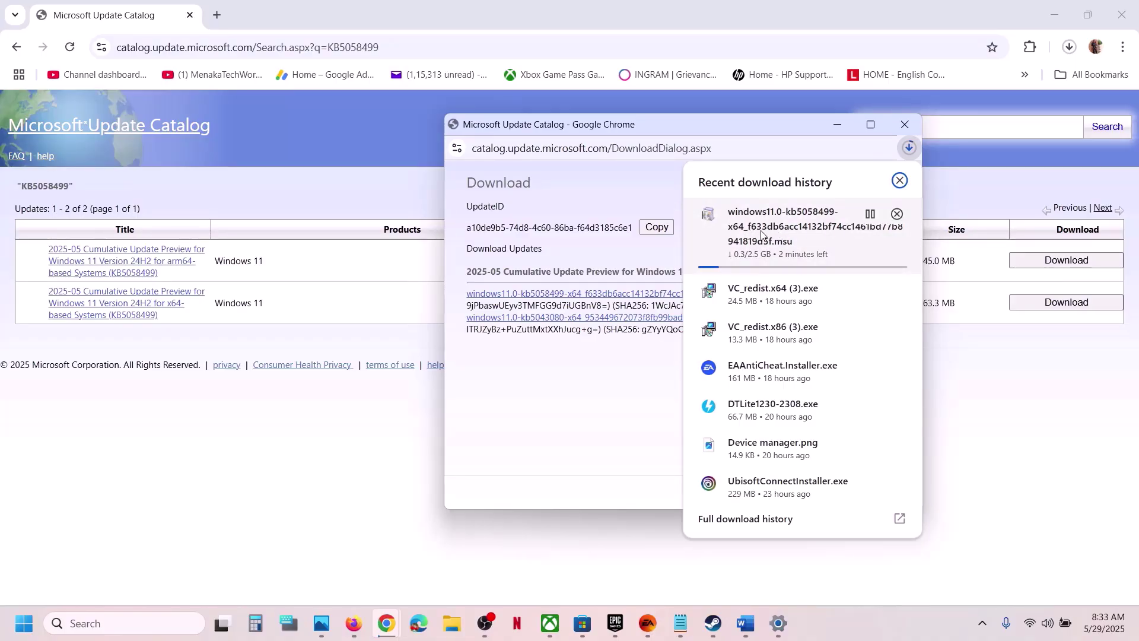
left_click(657, 210)
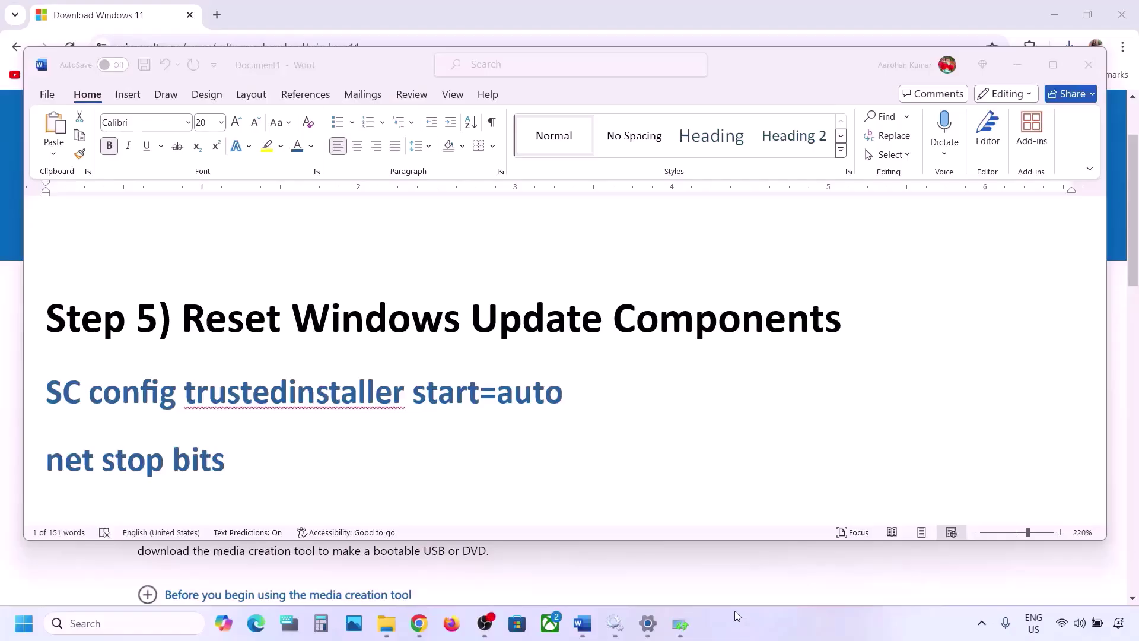
- Copy Step 5's commands from SC config trustedinstaller through net start appidsvc out of Word
left_click(189, 313)
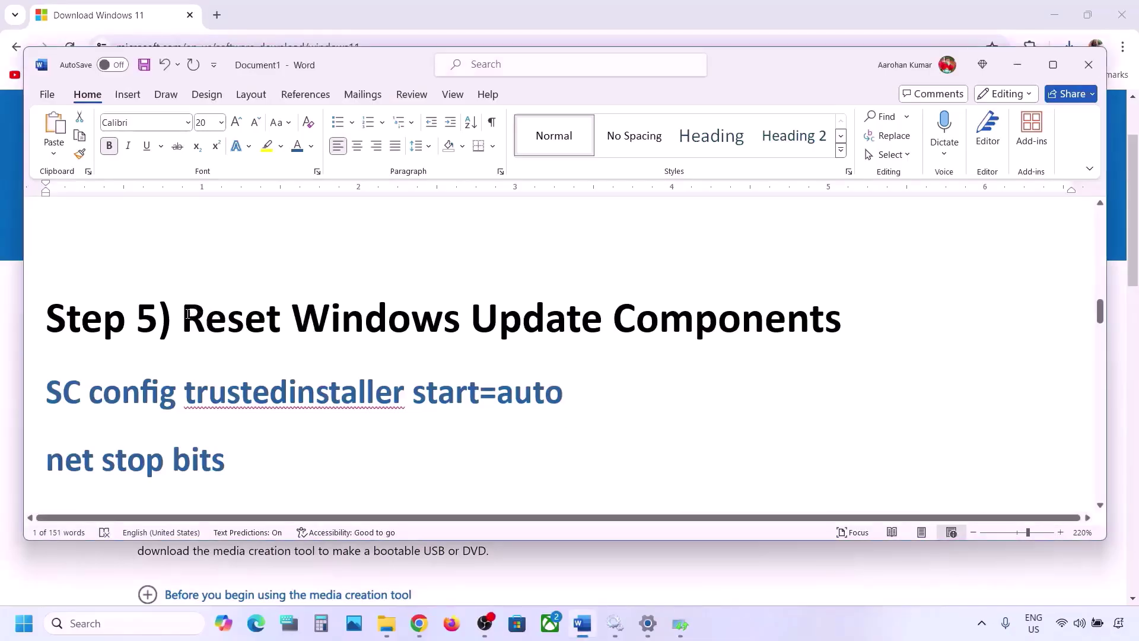
left_click_drag(187, 313, 841, 320)
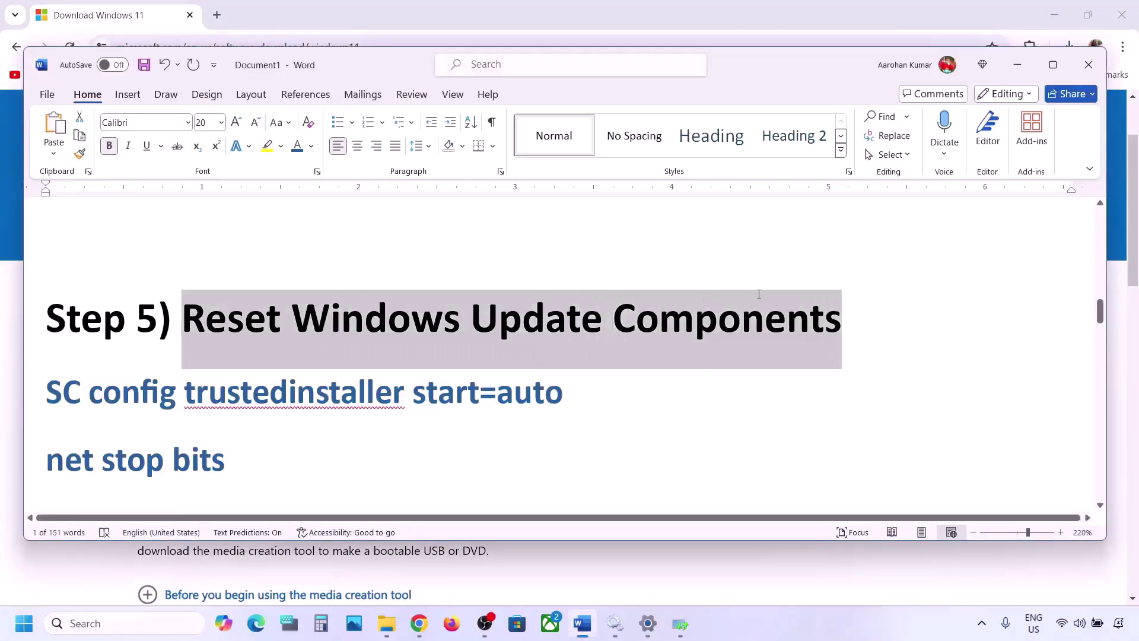
left_click(52, 394)
left_click_drag(52, 395, 156, 350)
scroll(46, 390, "down", 10)
scroll(47, 389, "down", 10)
scroll(47, 390, "down", 3)
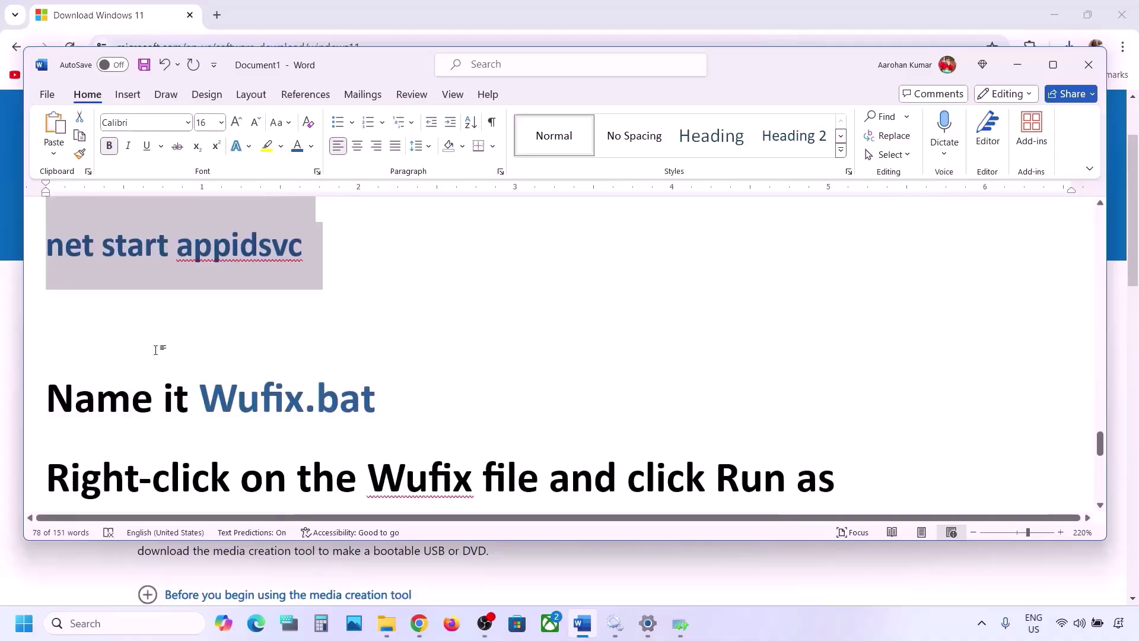
scroll(160, 338, "up", 3)
right_click(177, 300)
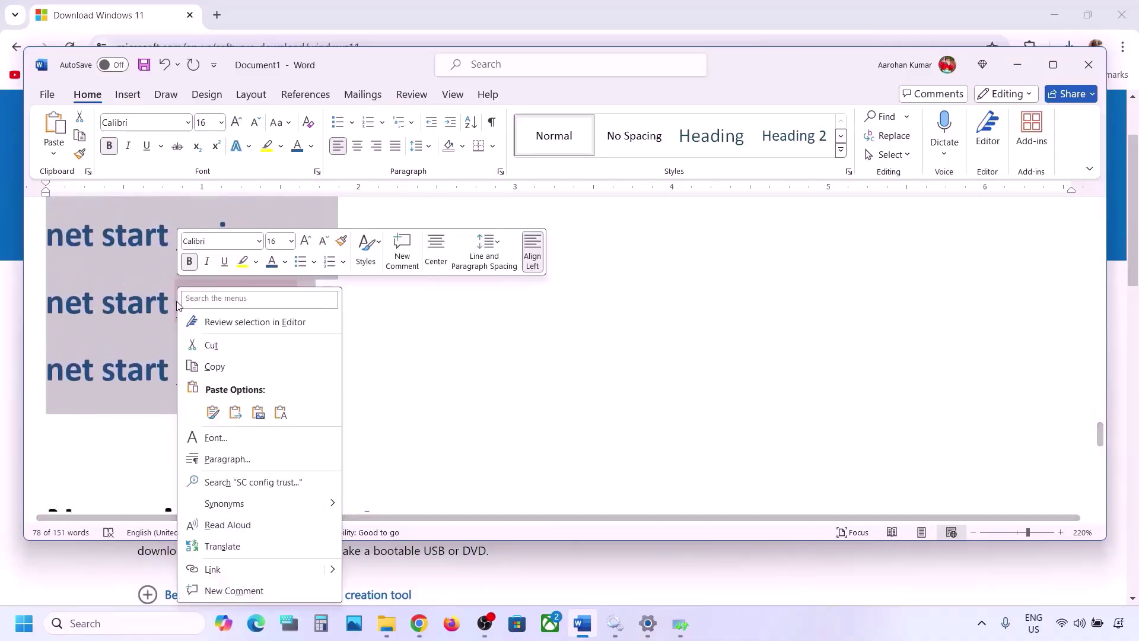
left_click(234, 364)
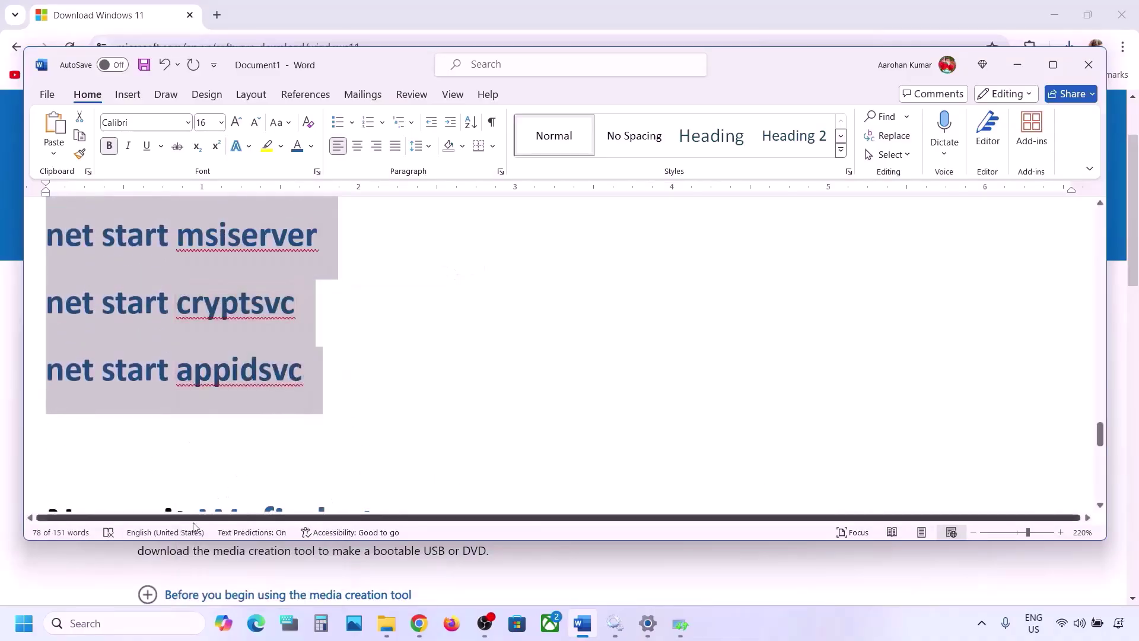
left_click(95, 622)
- Launch Notepad with the reset commands and start a Save As
type("note")
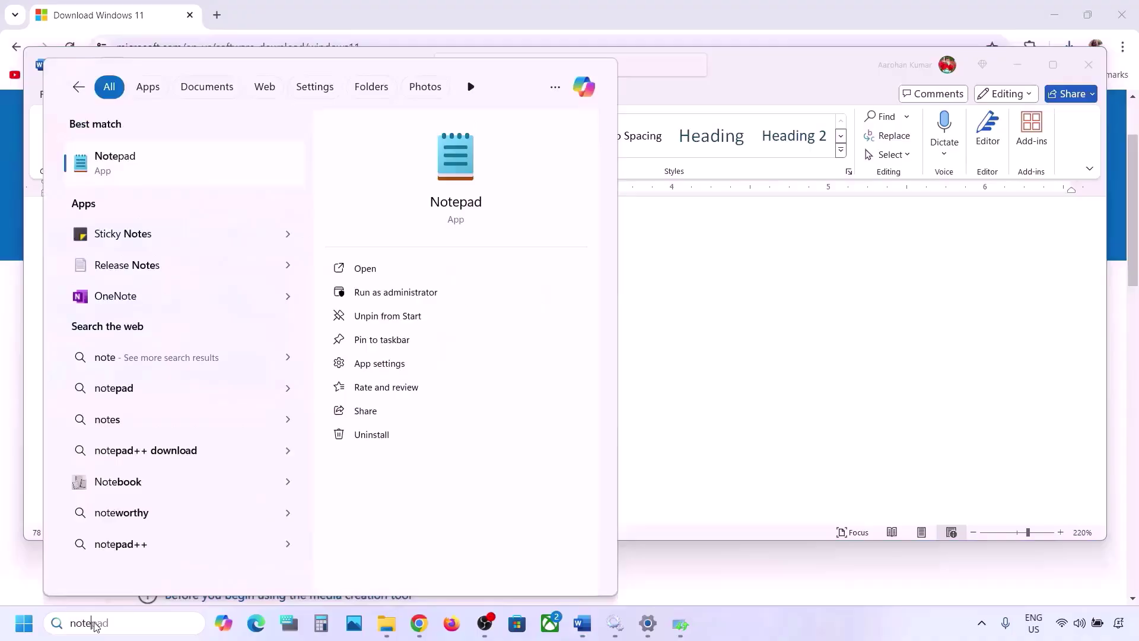
key("Return")
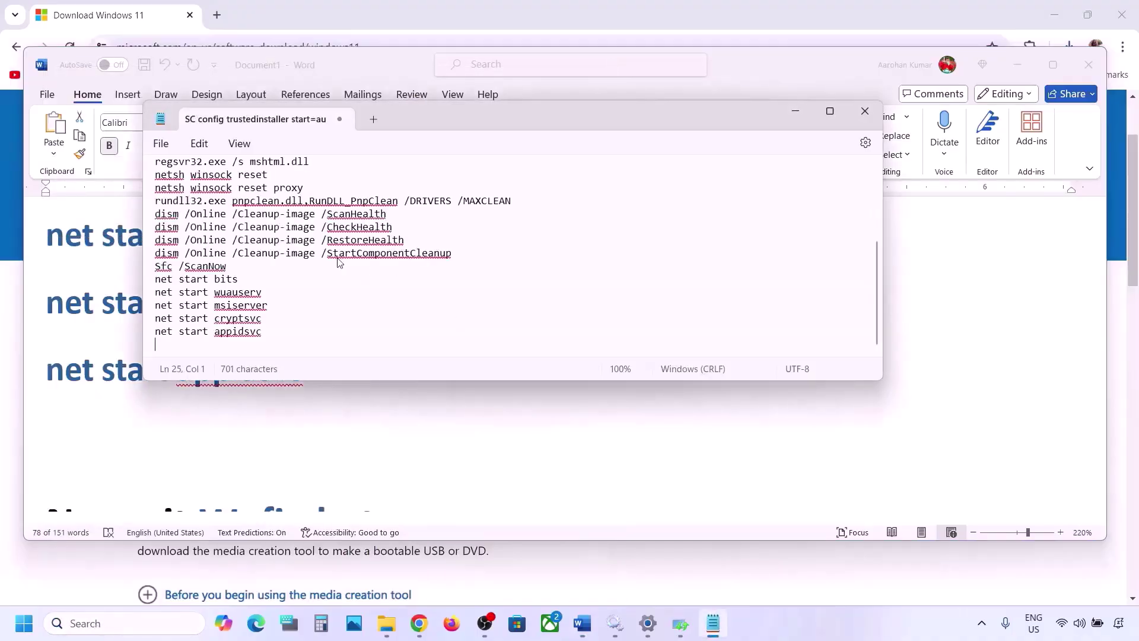
scroll(318, 210, "up", 4)
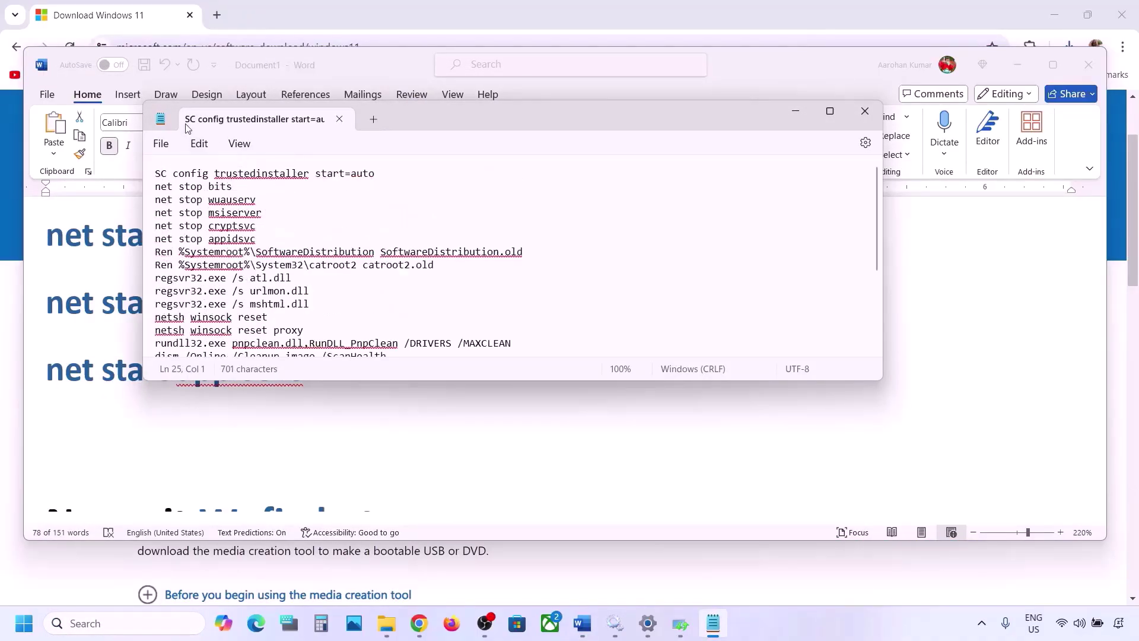
left_click(161, 144)
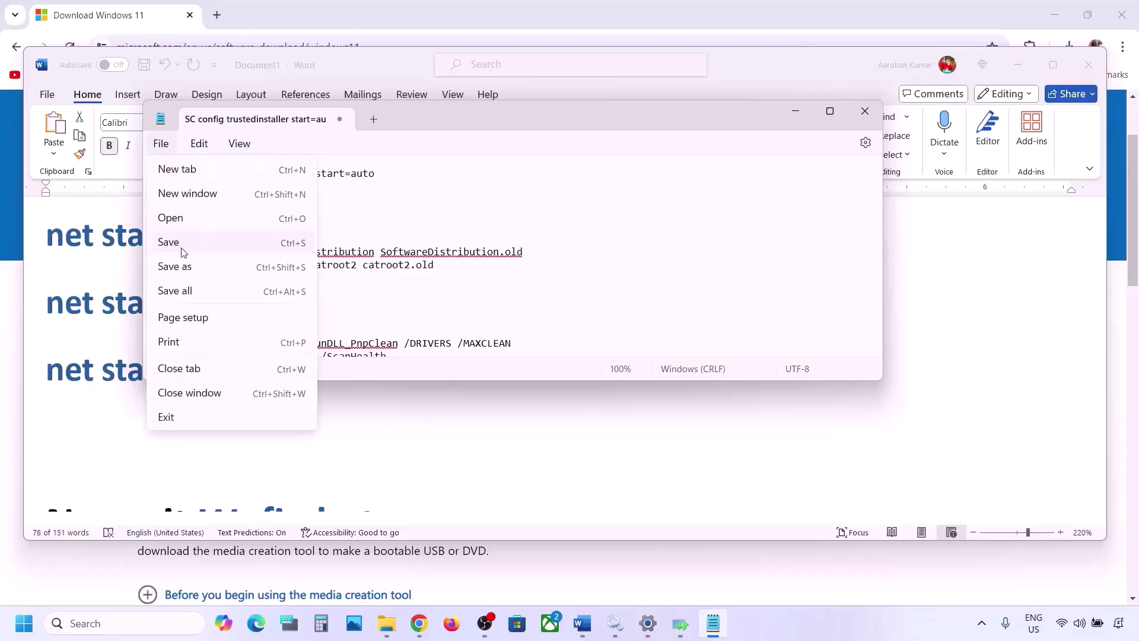
left_click(181, 267)
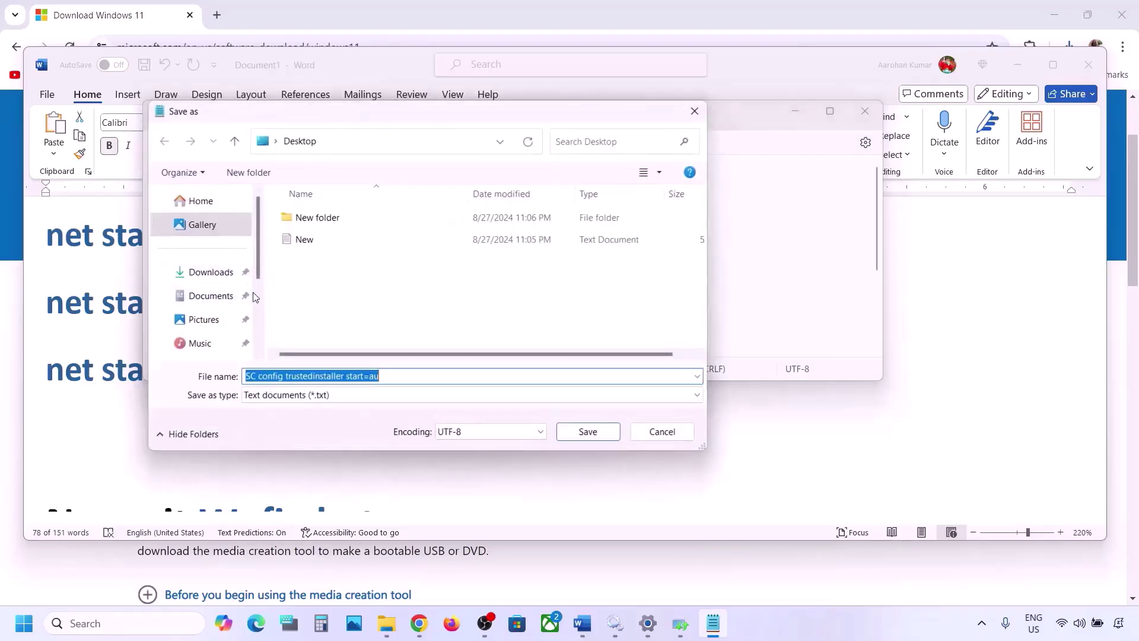
- Save the file on the Desktop as Wufix.bat with type All files, then close Notepad
left_click(128, 373)
scroll(124, 374, "down", 5)
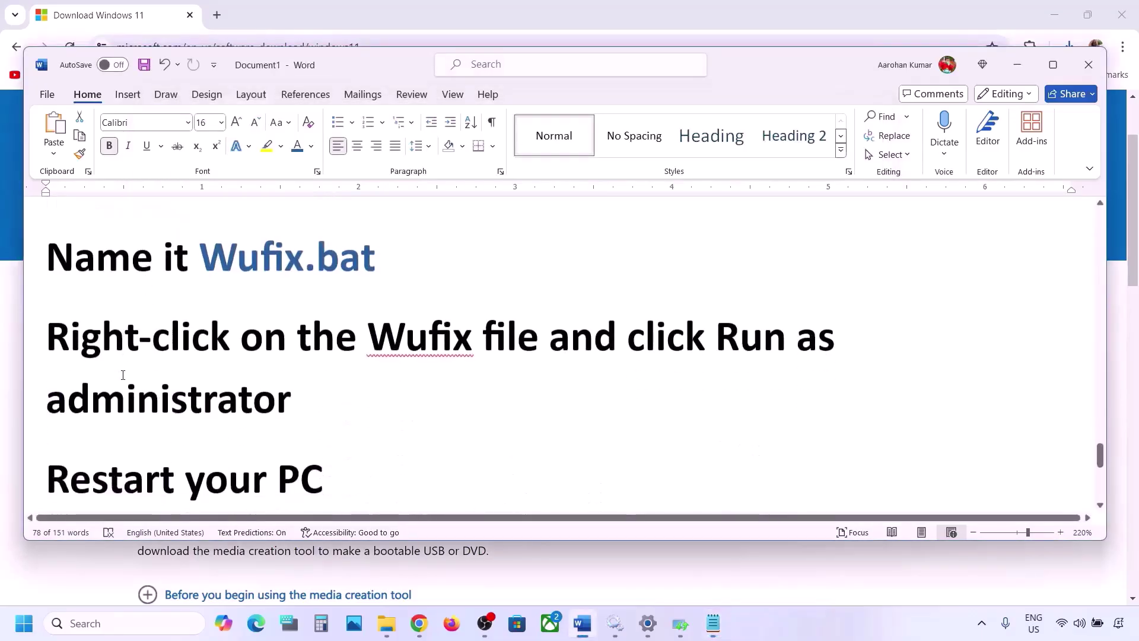
scroll(232, 334, "up", 1)
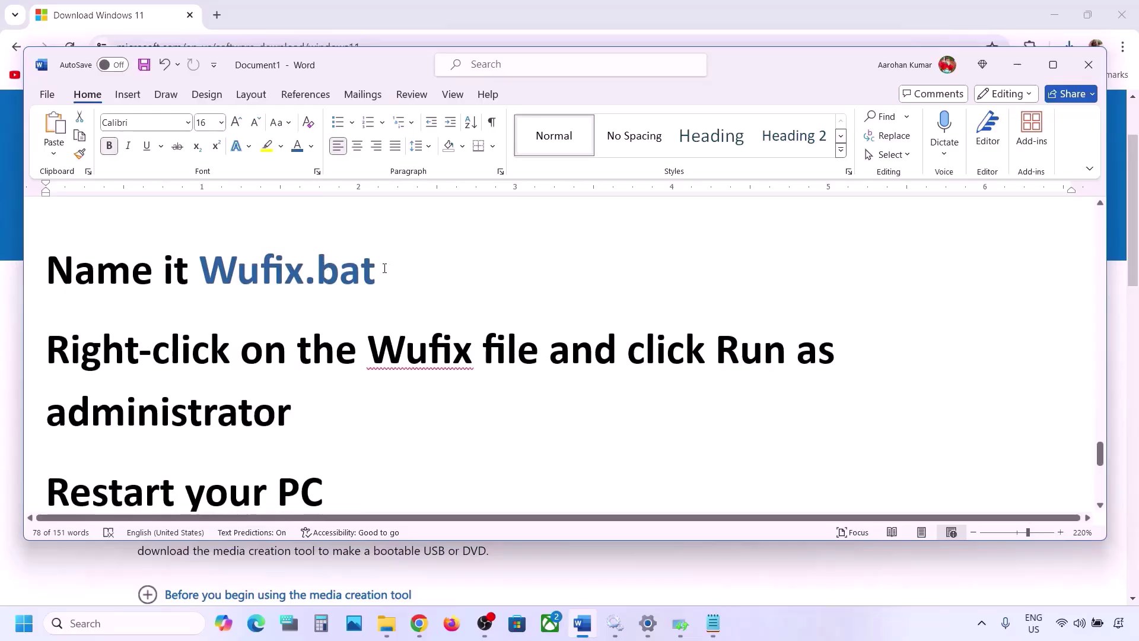
left_click_drag(384, 268, 247, 271)
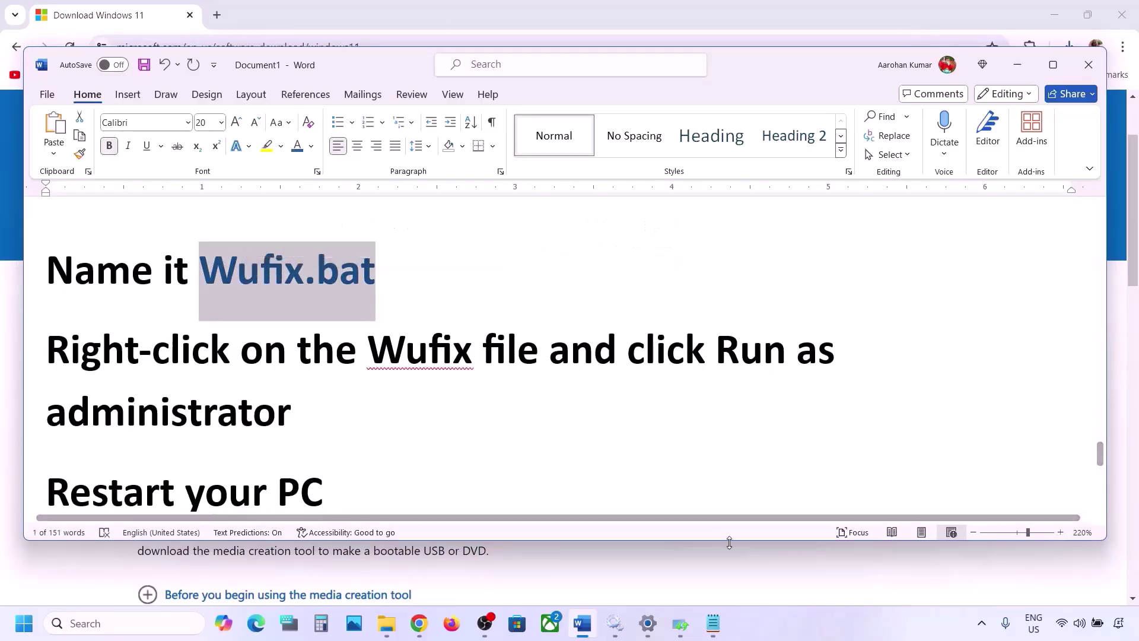
left_click(713, 624)
key("ctrl+v")
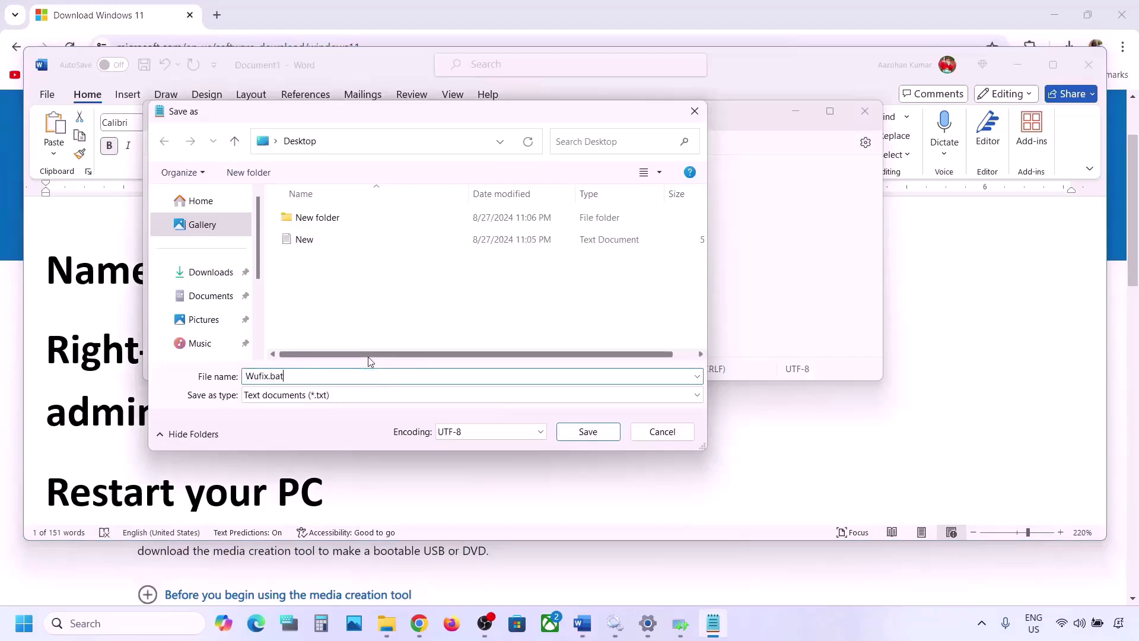
left_click(335, 397)
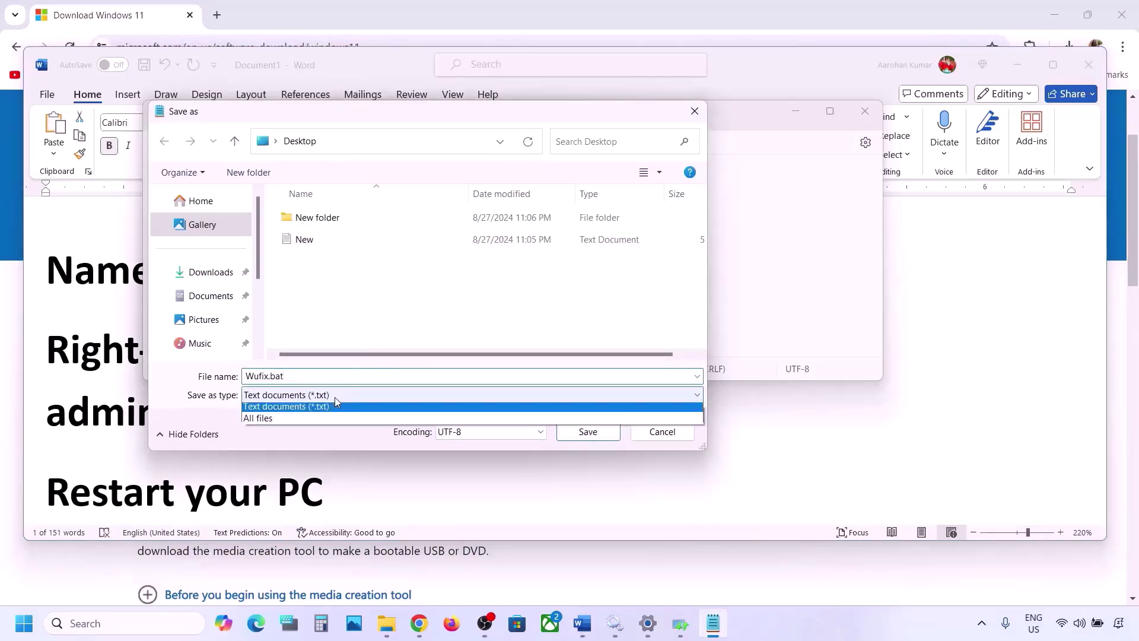
left_click(295, 424)
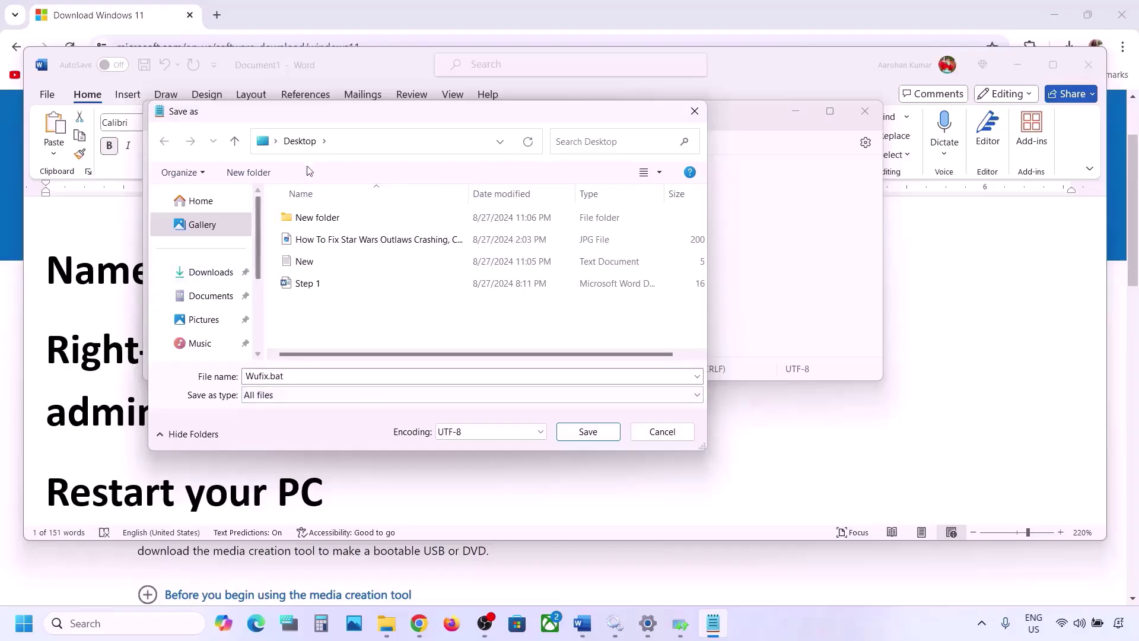
left_click(589, 432)
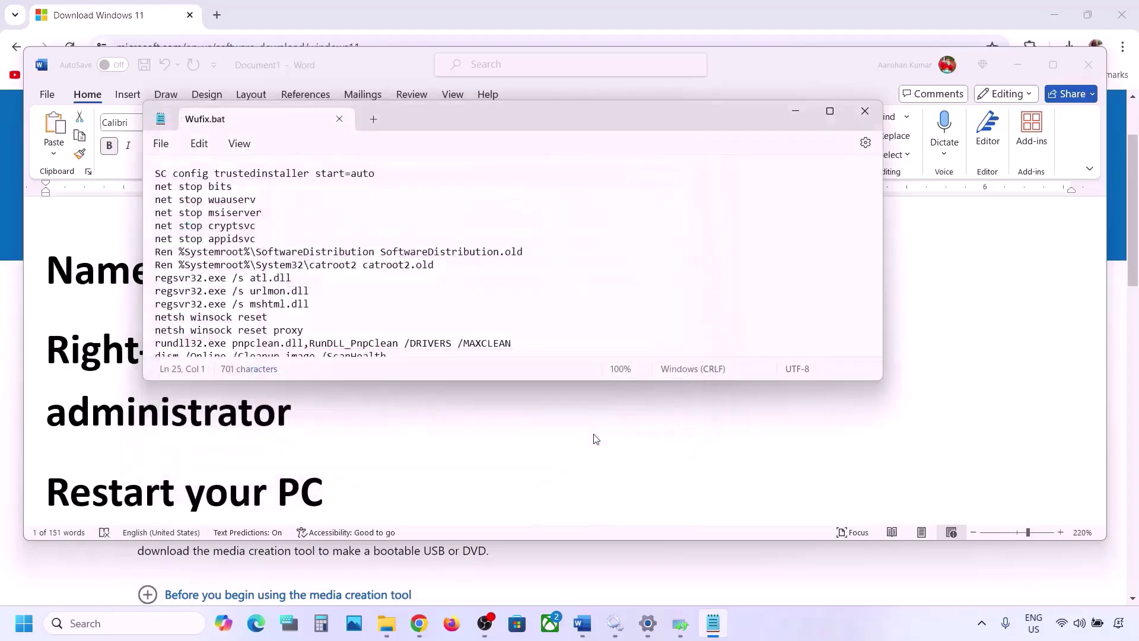
left_click(868, 116)
- Show the desktop, dismiss the troubleshooter result window, and bring up the Wufix.bat context menu
key("super+d")
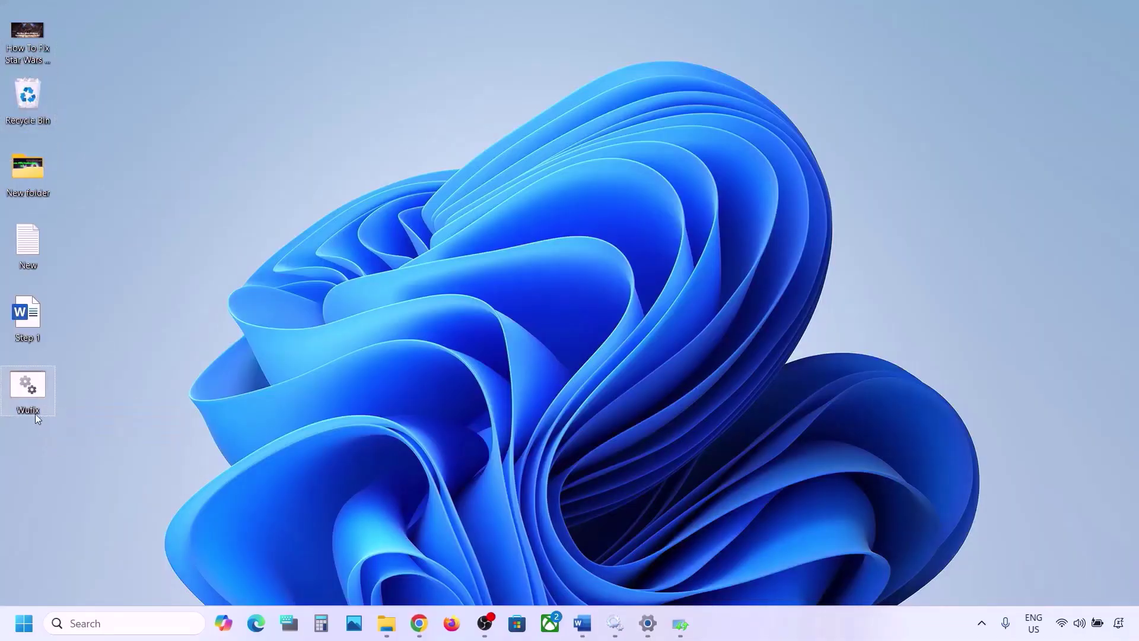
double_click(33, 387)
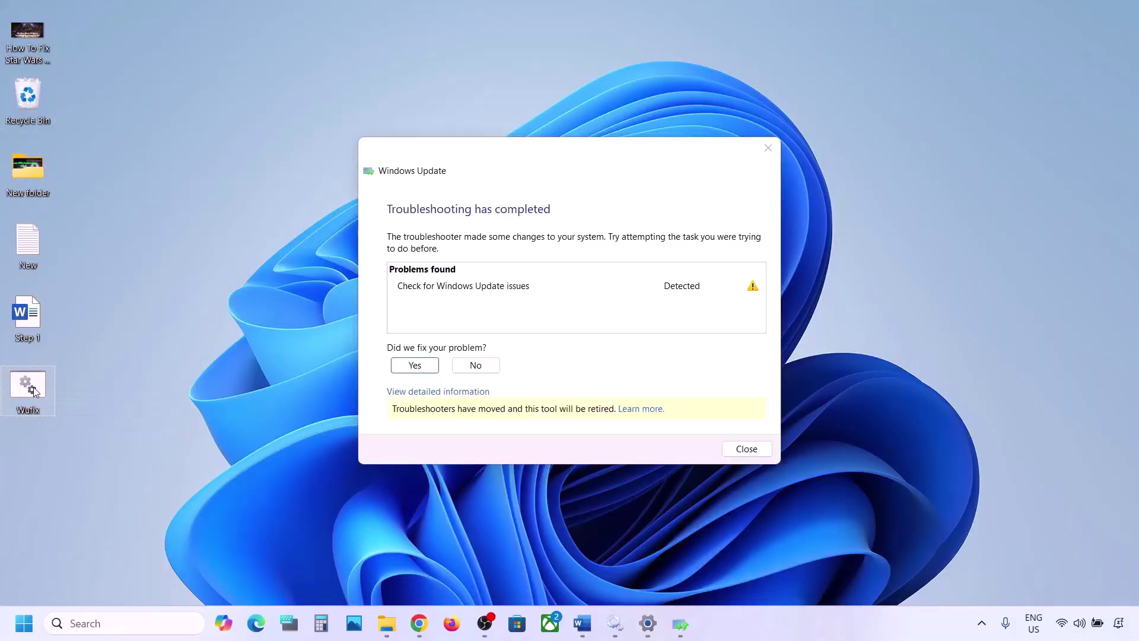
left_click(766, 147)
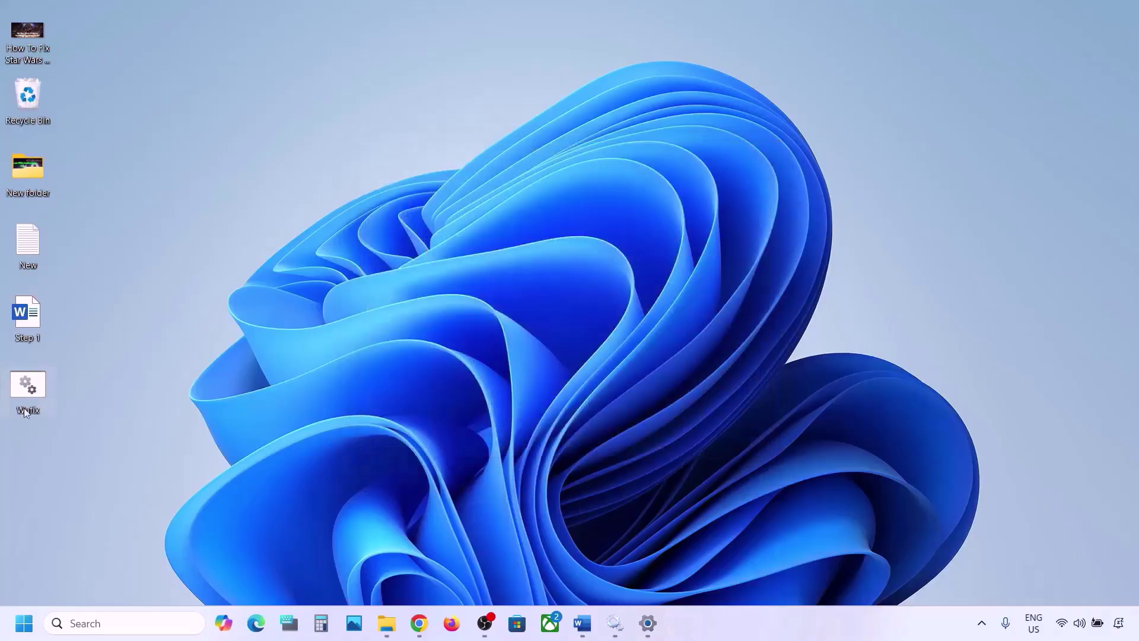
right_click(33, 386)
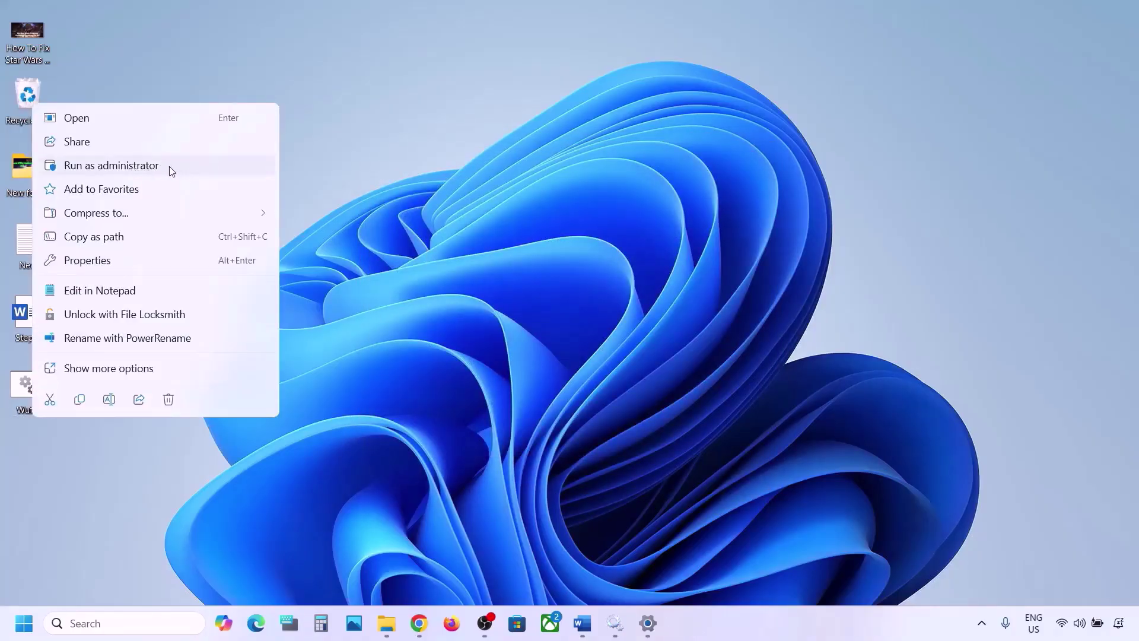
- Run Wufix.bat as administrator so it resets Winsock and starts a DISM ScanHealth scan
left_click(142, 168)
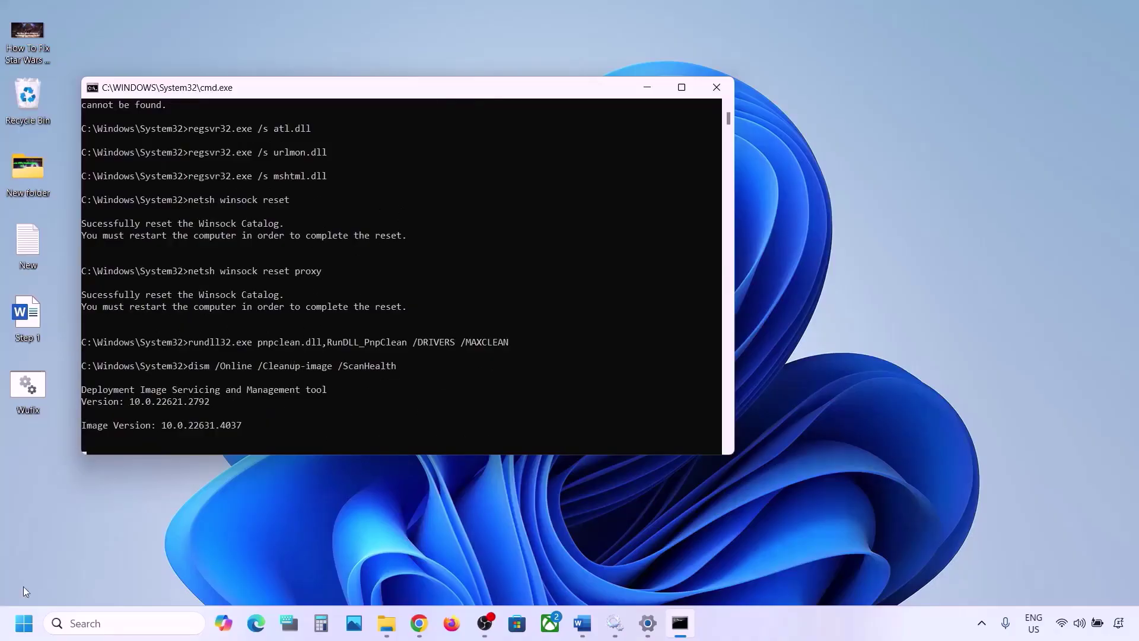
left_click(24, 623)
left_click(431, 572)
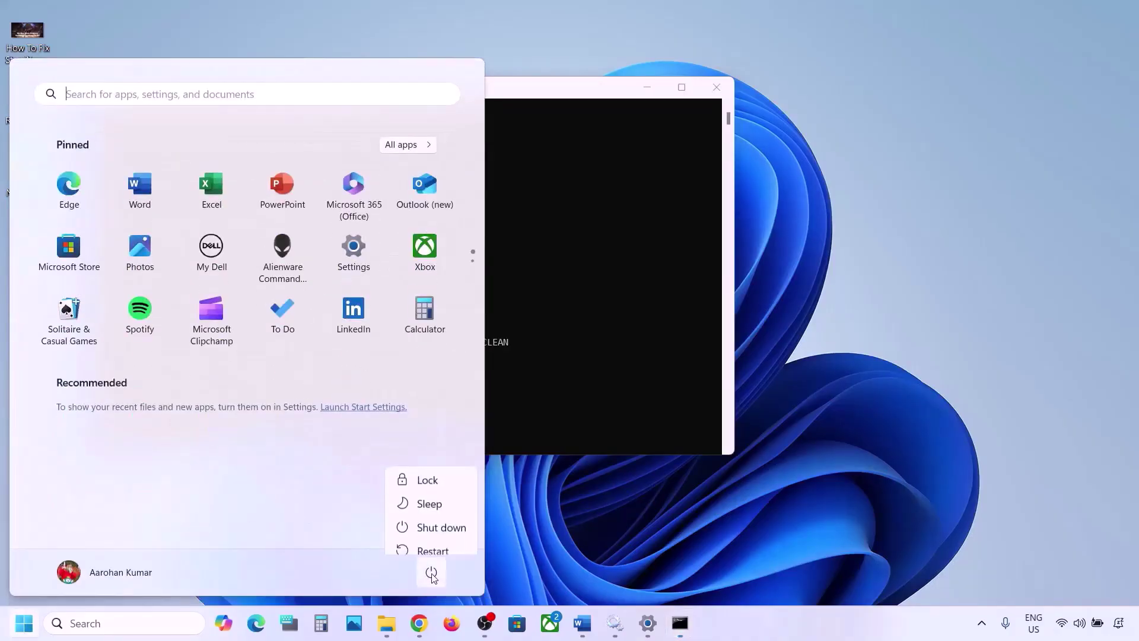
key("Escape")
key("Escape")
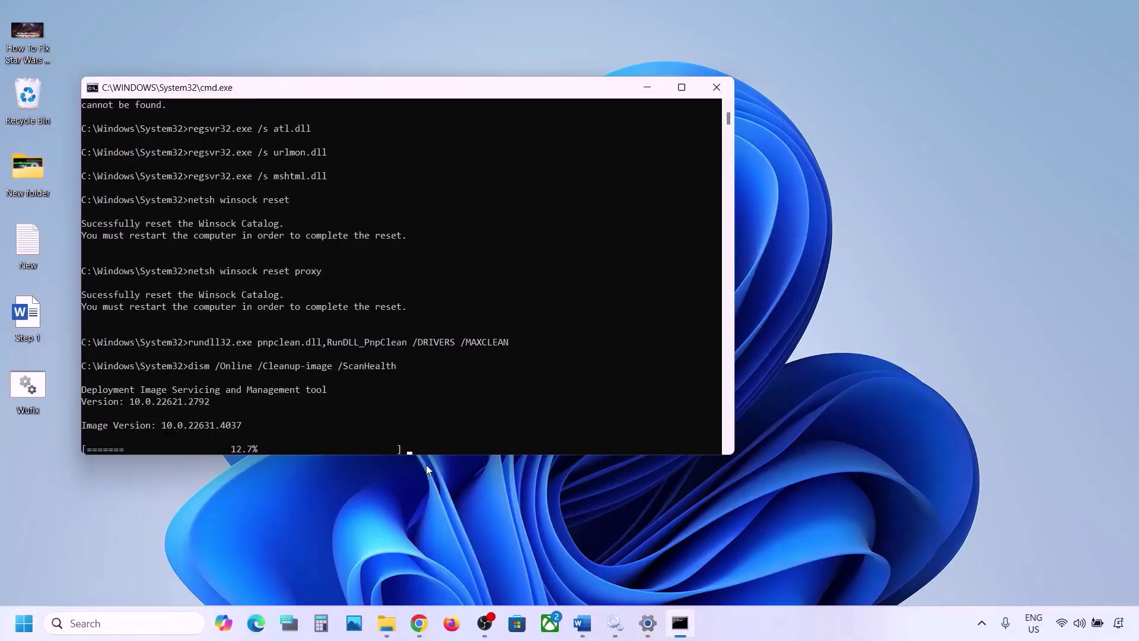
left_click(755, 636)
key("super+d")
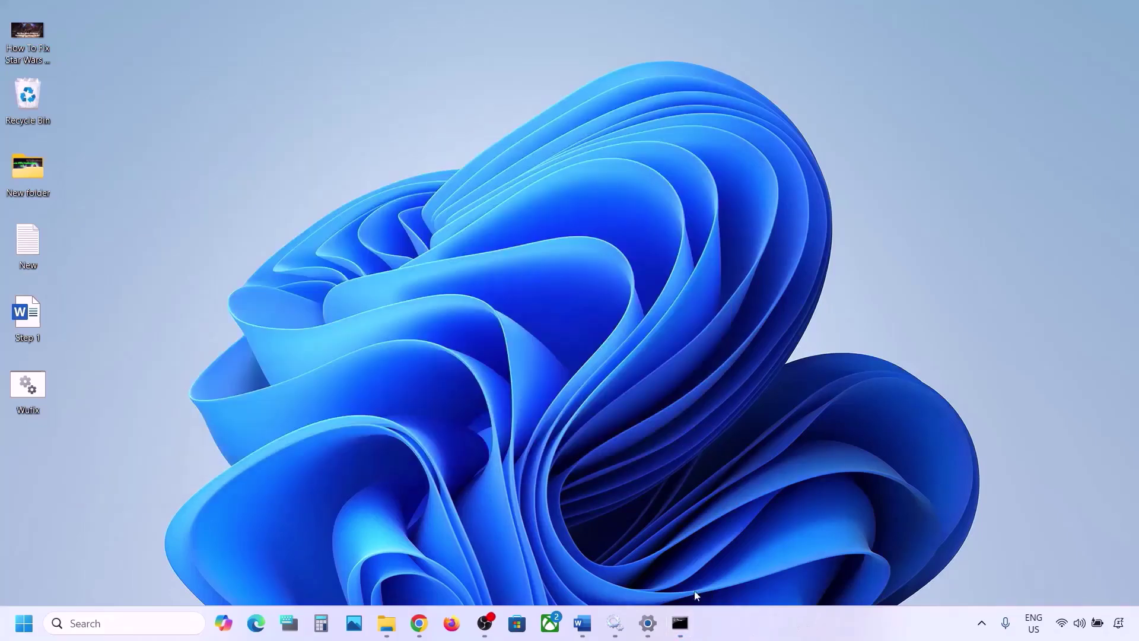
- Download the Media Creation Tool from Create Windows 11 Installation Media and open it
left_click(583, 623)
scroll(188, 236, "down", 2)
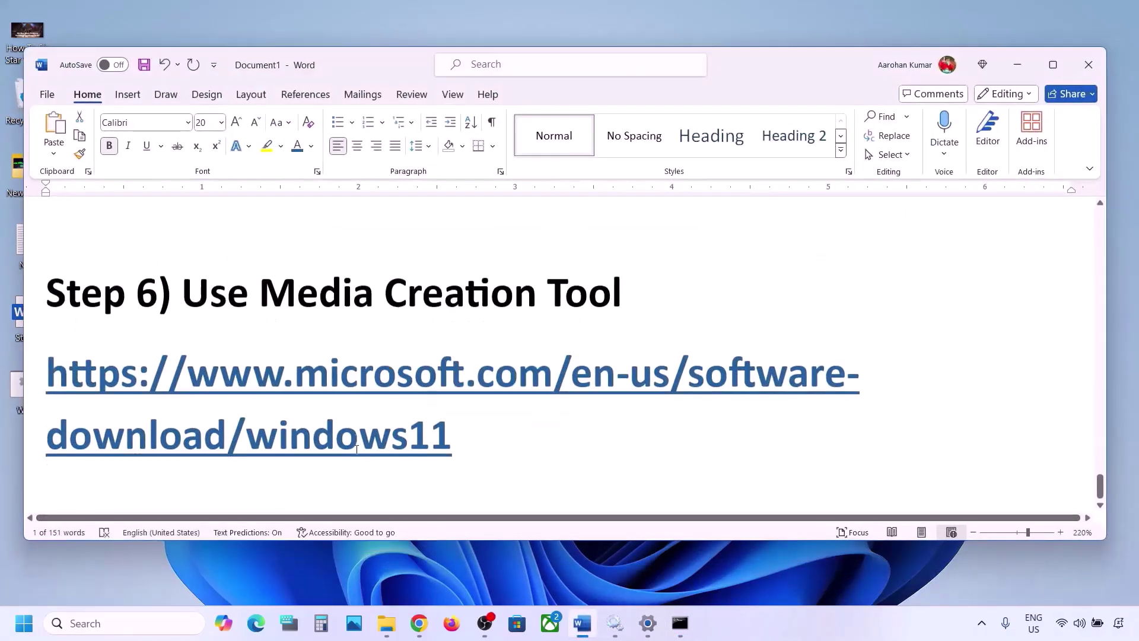
left_click_drag(189, 236, 585, 238)
left_click(805, 625)
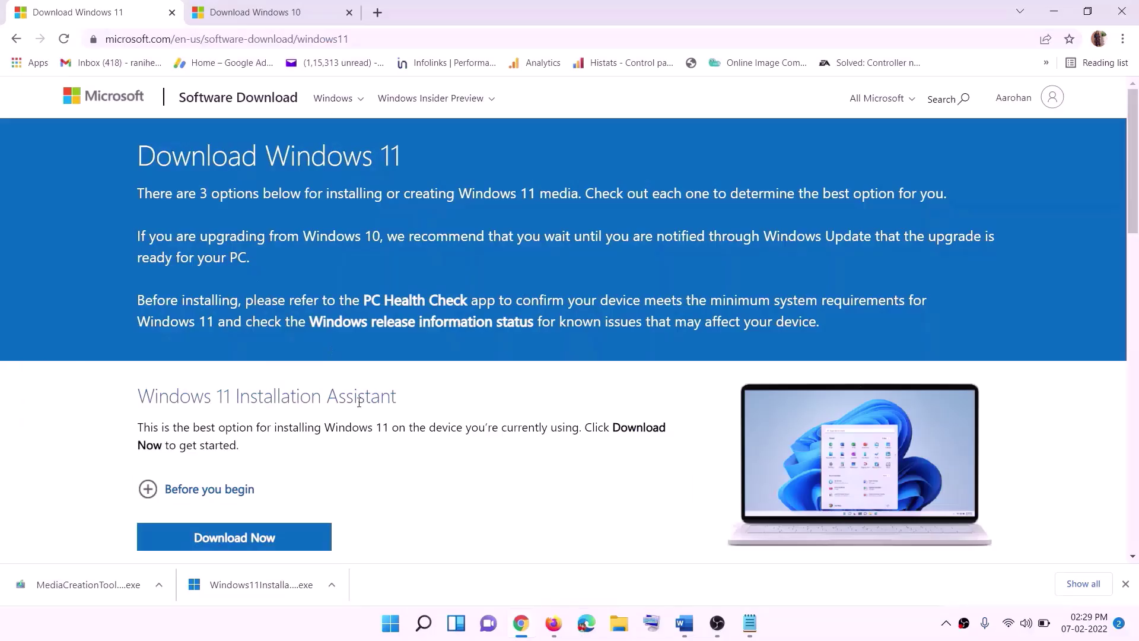
scroll(359, 403, "down", 5)
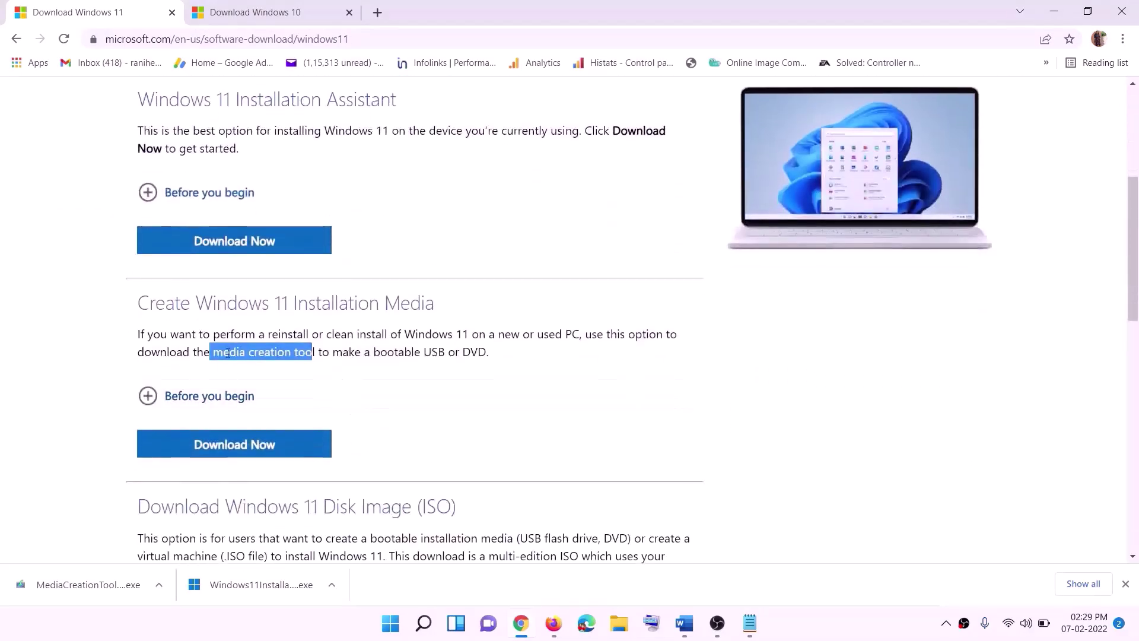
left_click_drag(213, 352, 329, 352)
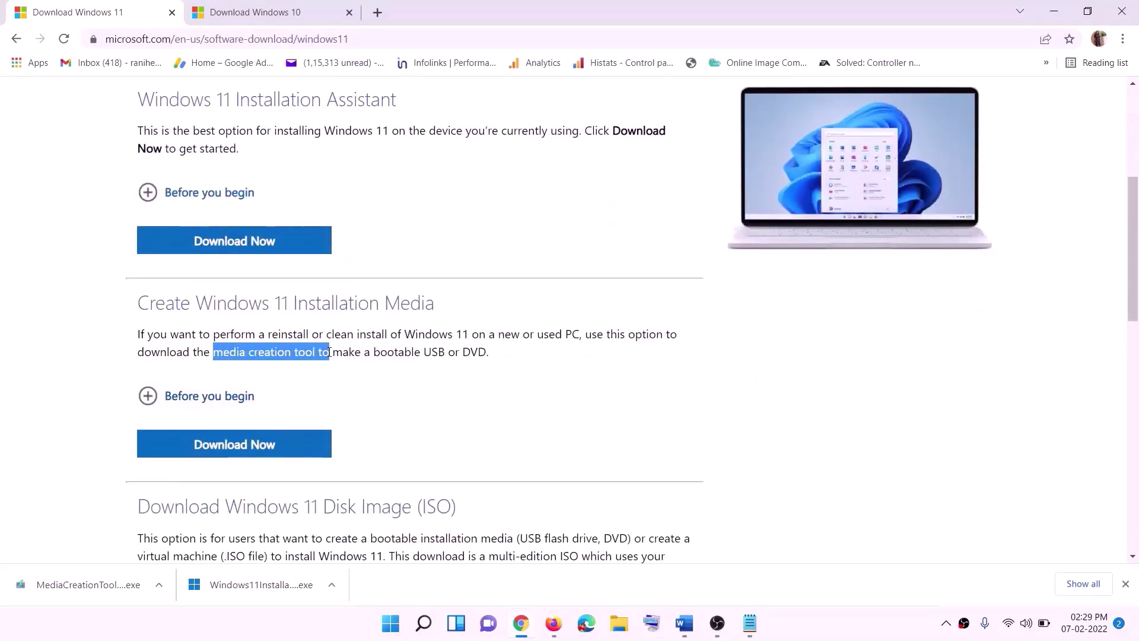
left_click(226, 452)
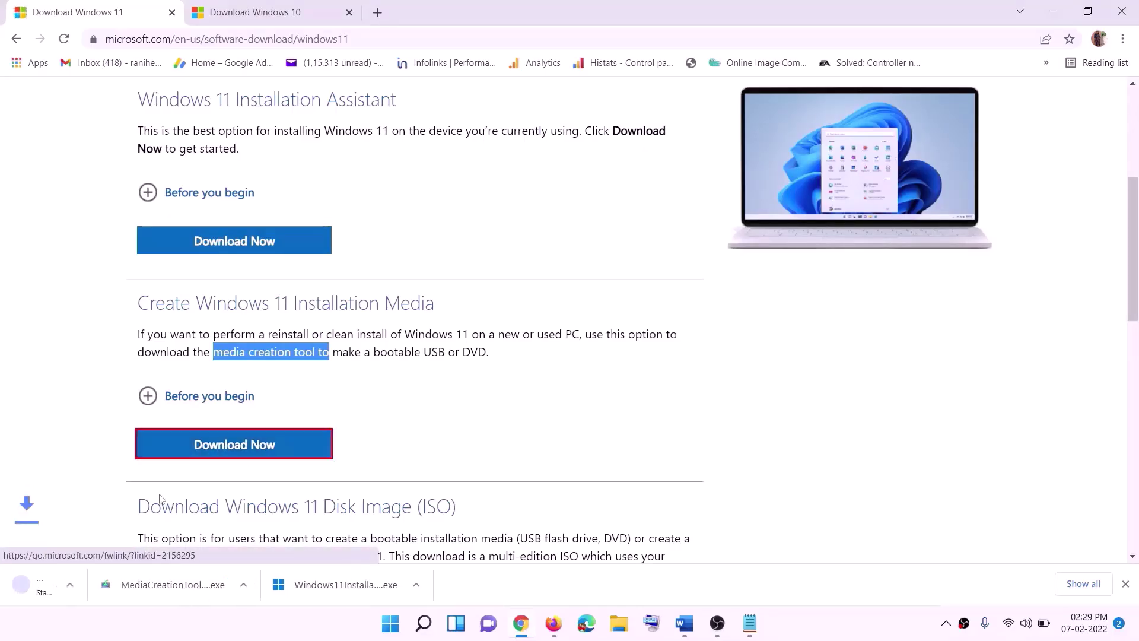
left_click(176, 569)
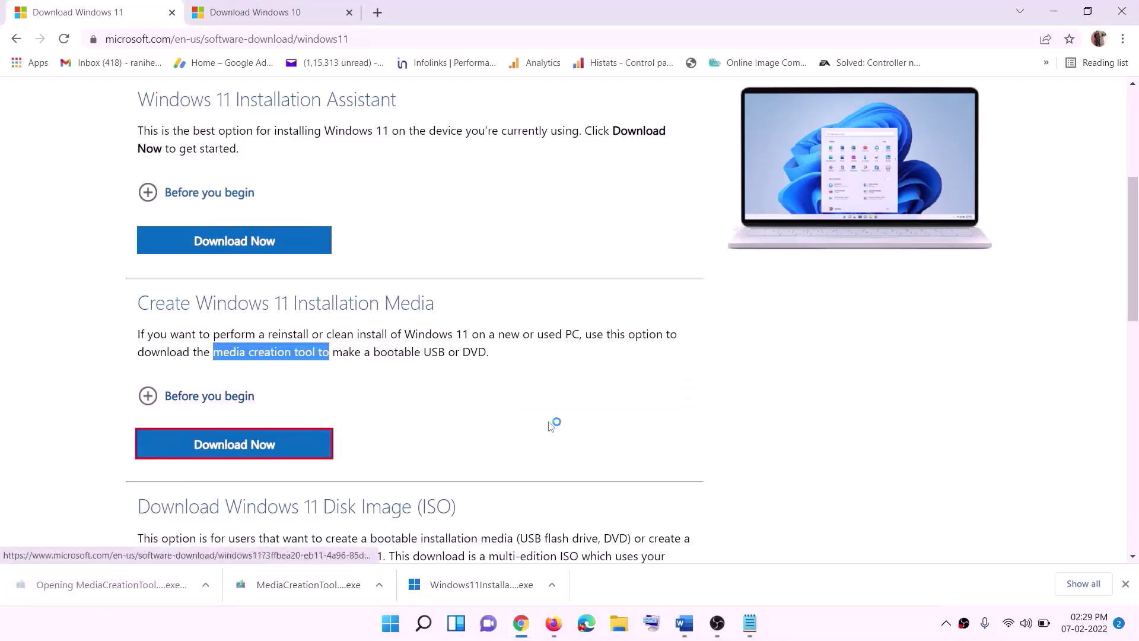
- Accept the terms and build a Windows 11 ISO named Windows on the Desktop with recommended settings
left_click(509, 438)
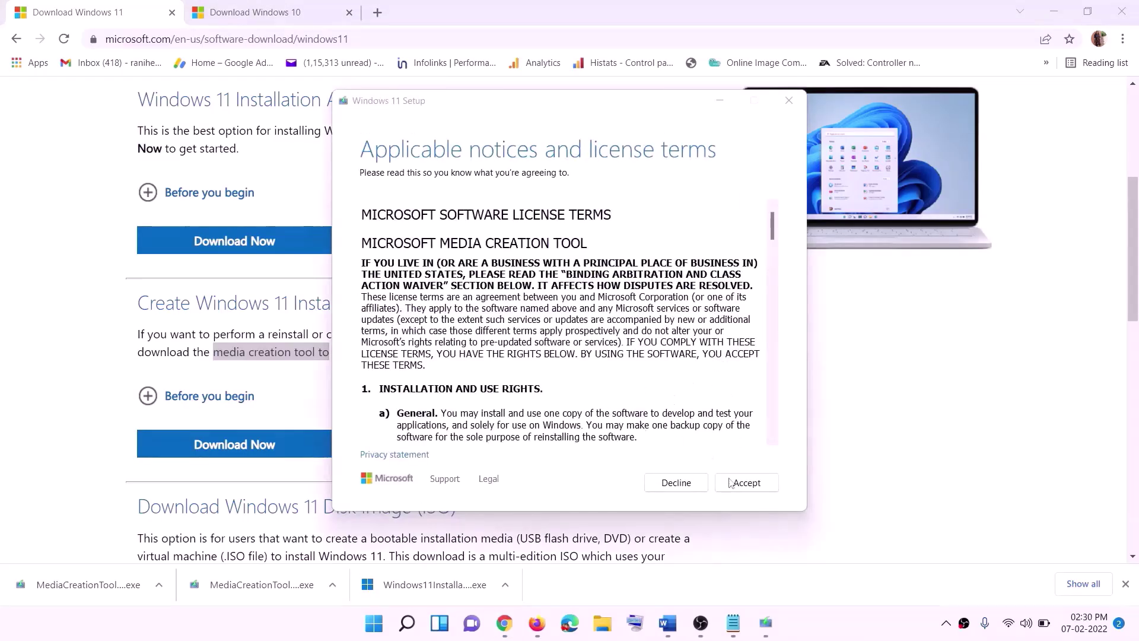
left_click(731, 482)
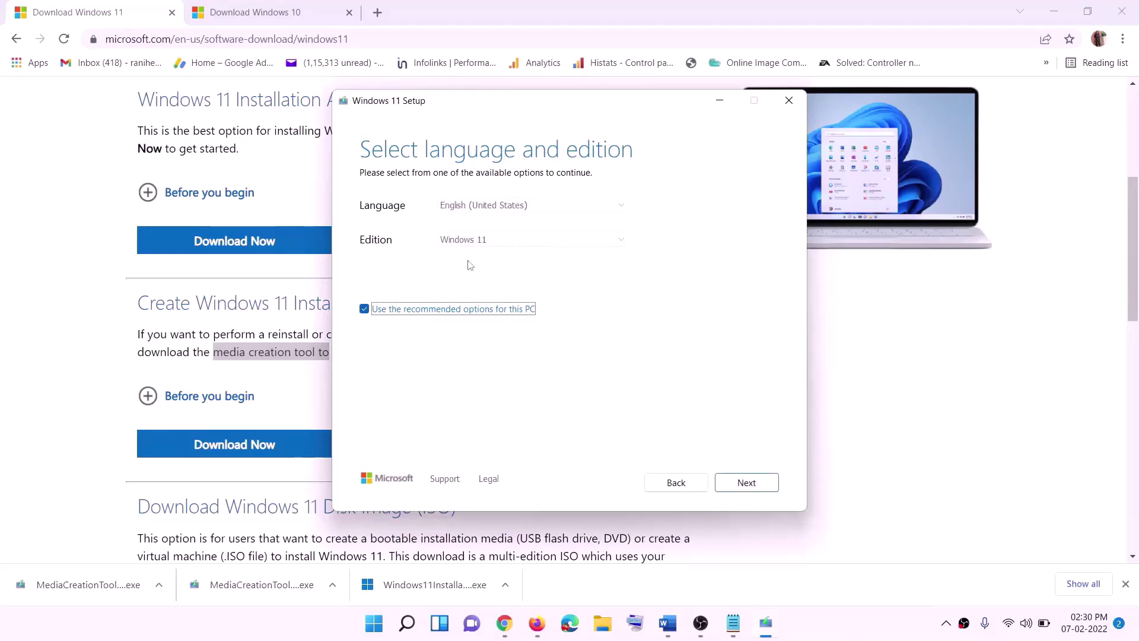
left_click(739, 481)
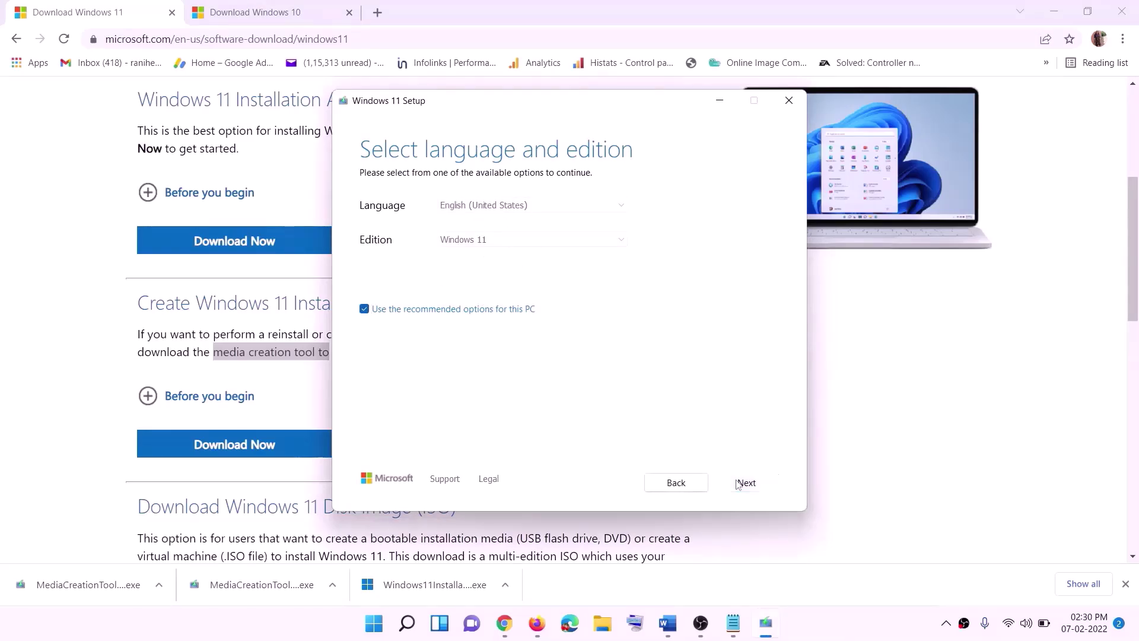
left_click(380, 256)
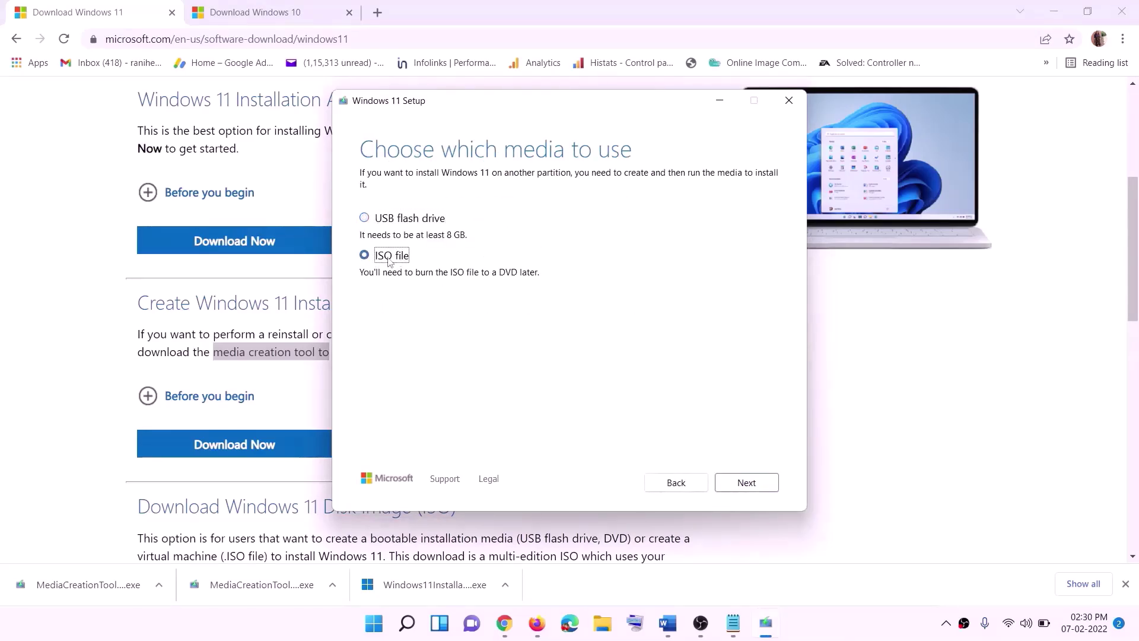
left_click(747, 483)
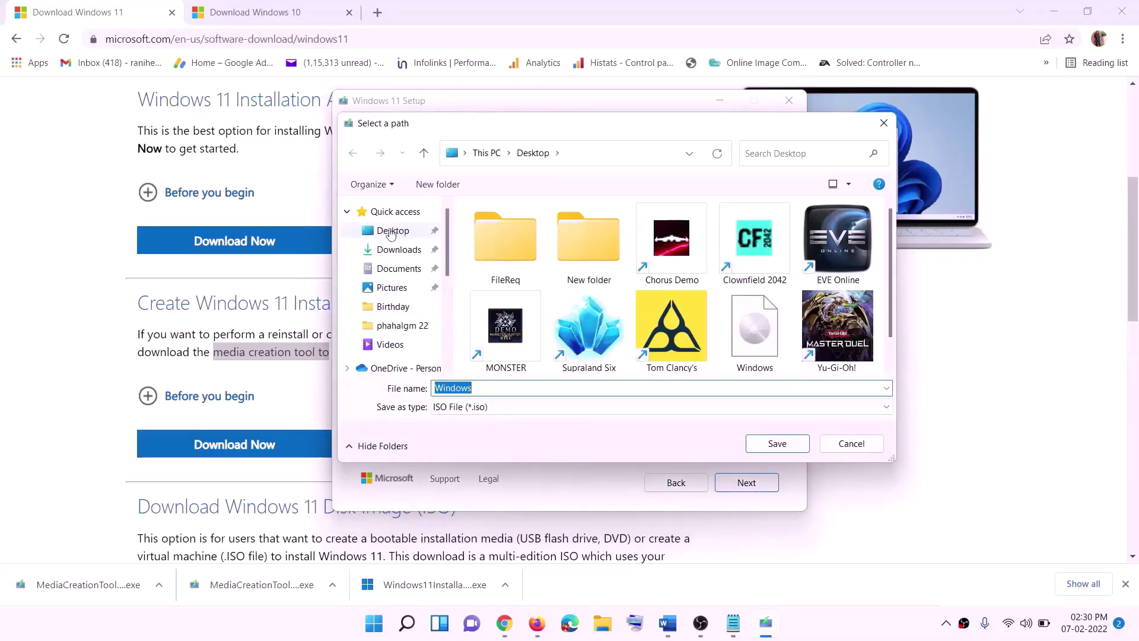
left_click(391, 234)
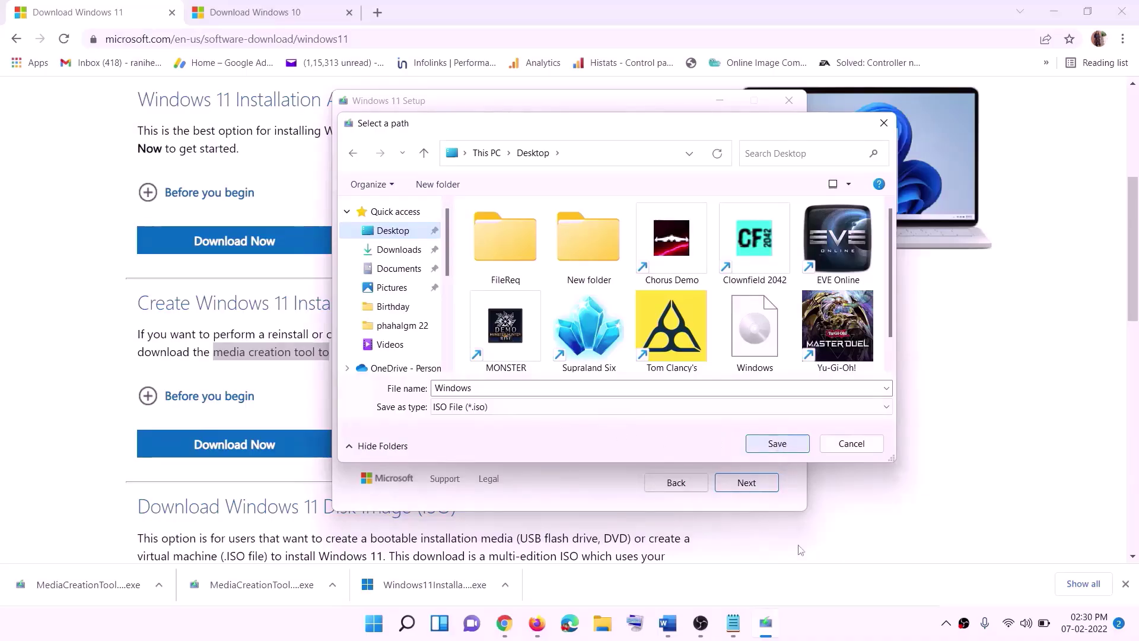
left_click(804, 622)
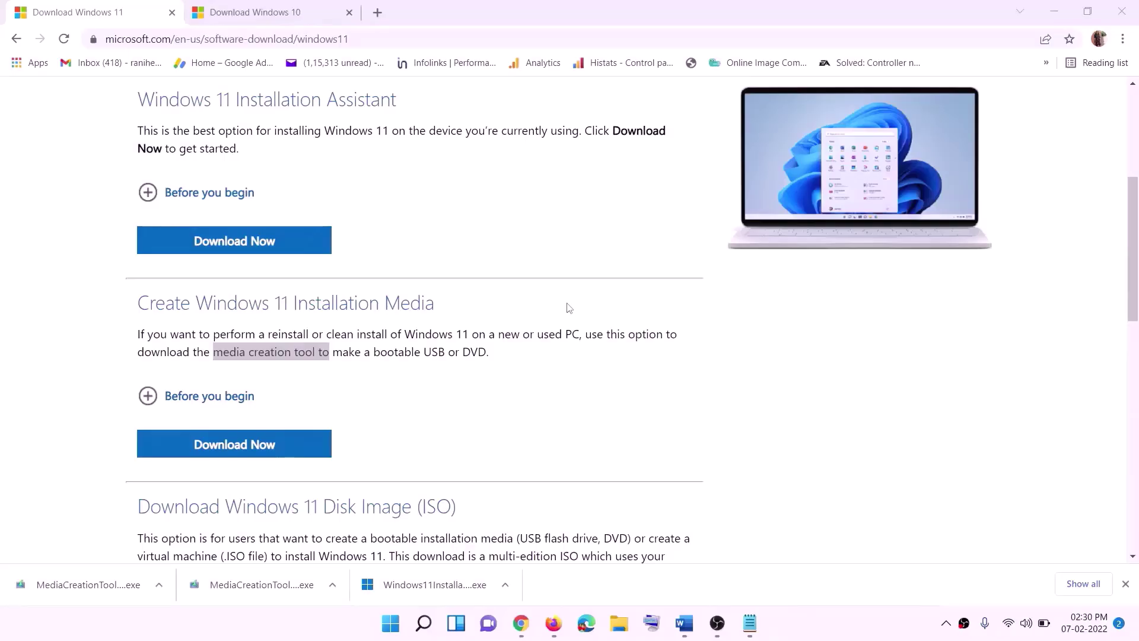
key("super+d")
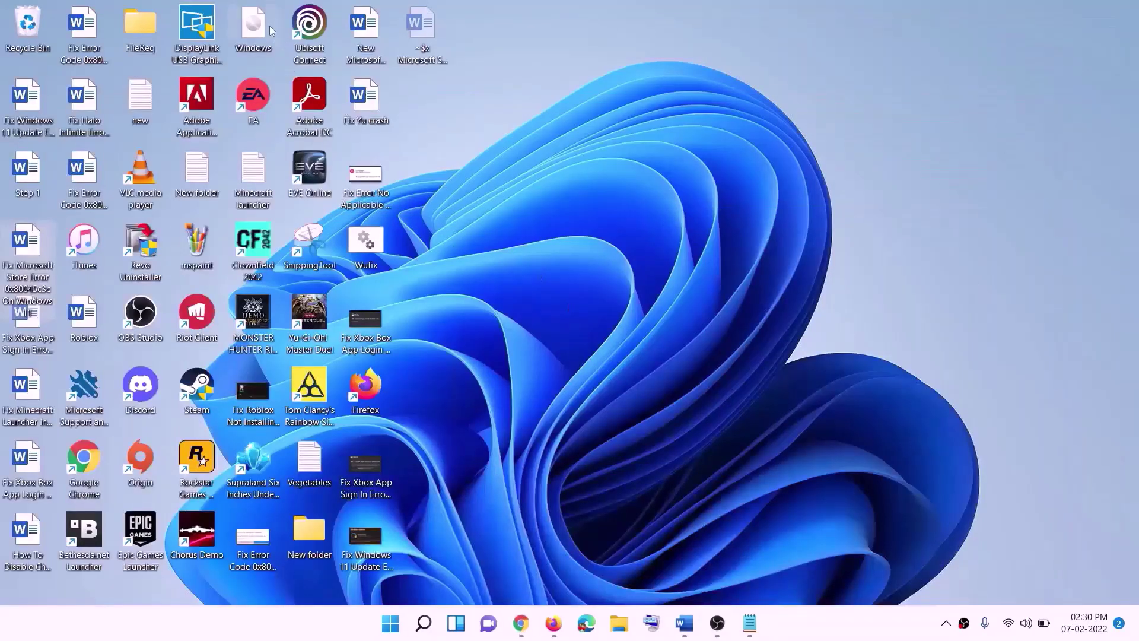
- Mount the Windows ISO as DVD Drive (F:) ESD-ISO and run its setup with admin approval
left_click_drag(270, 30, 369, 322)
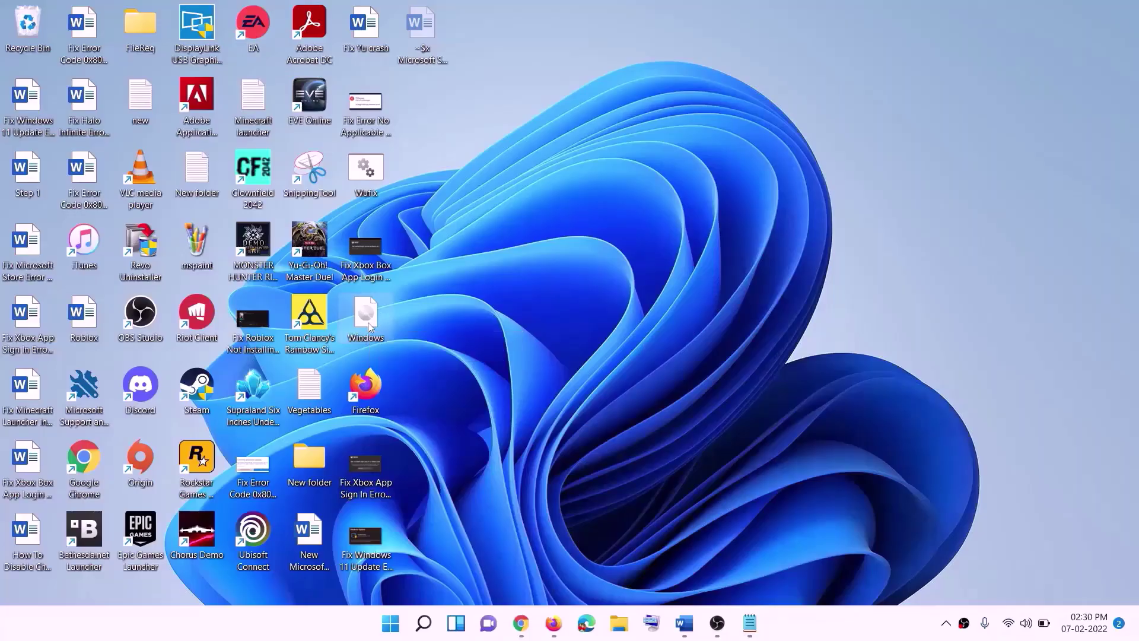
double_click(367, 321)
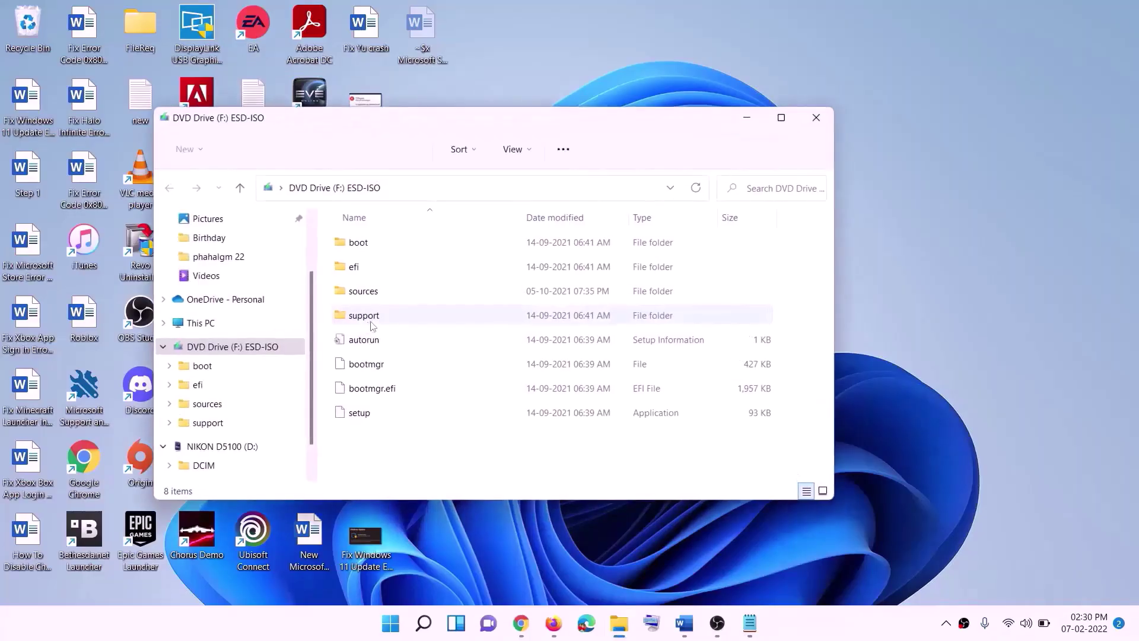
left_click(362, 415)
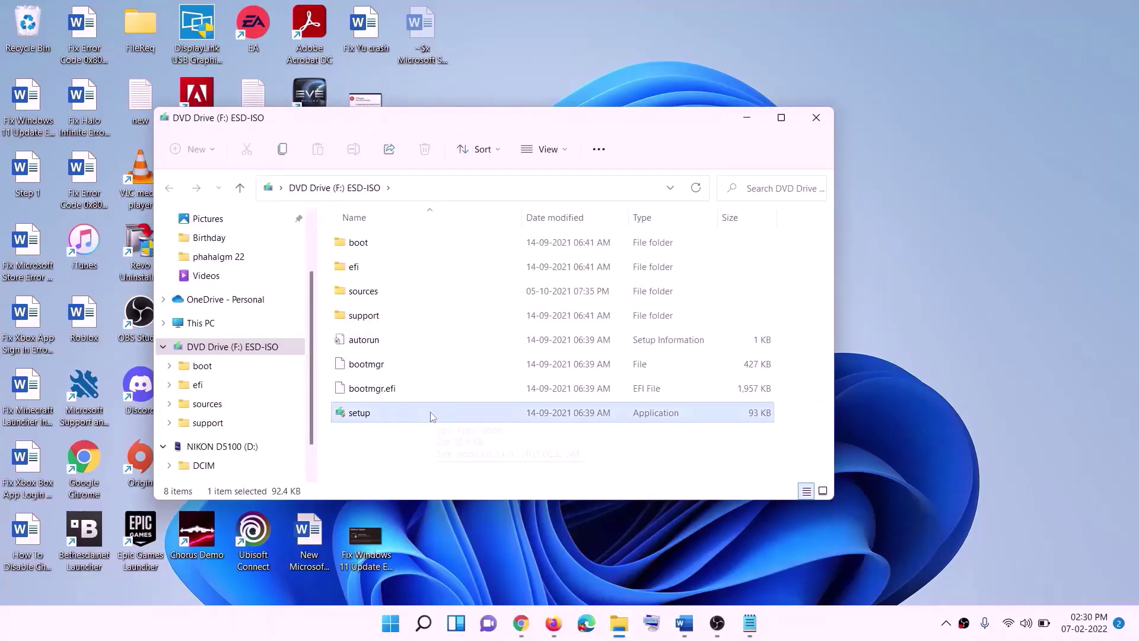
double_click(394, 414)
left_click(458, 468)
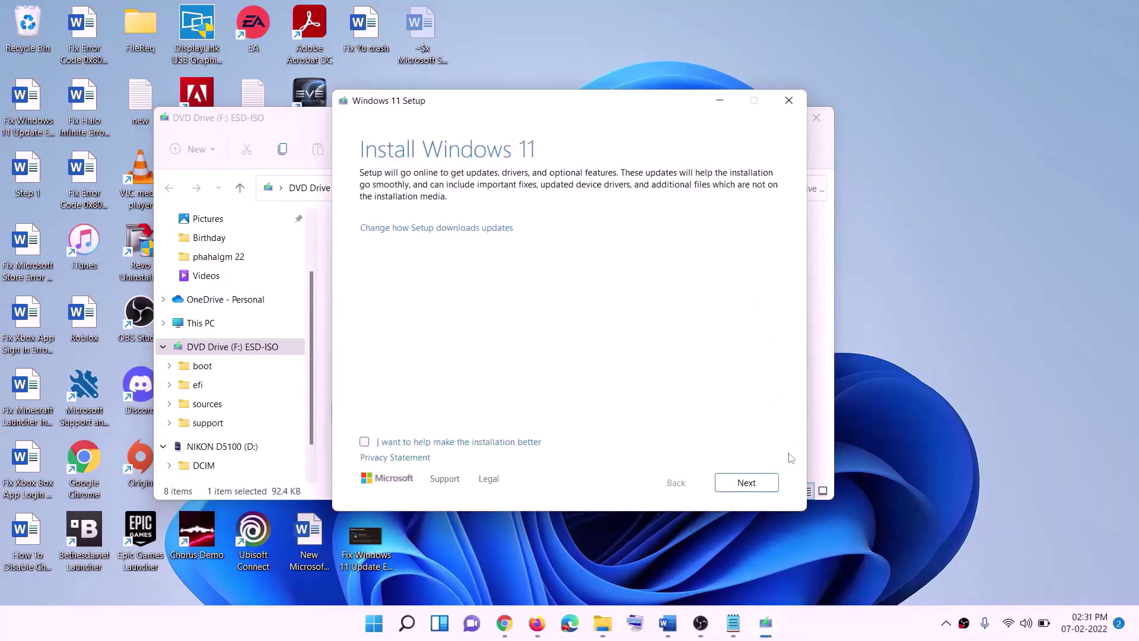
- Let setup check for updates, then scroll the Word guide to the Ready to install step
left_click(749, 484)
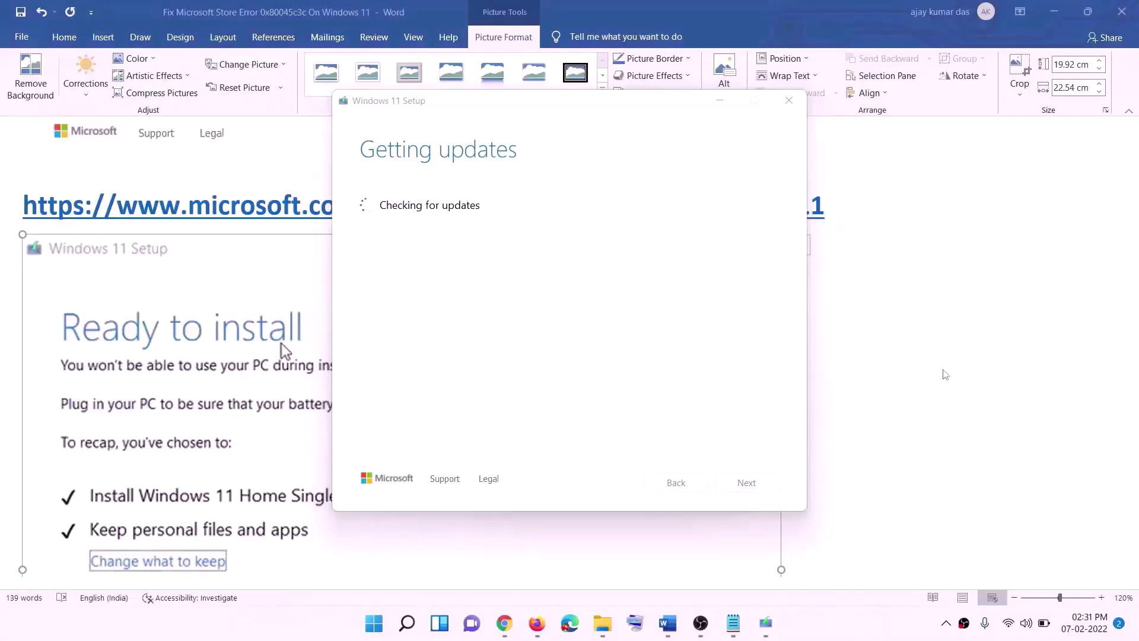
left_click(281, 343)
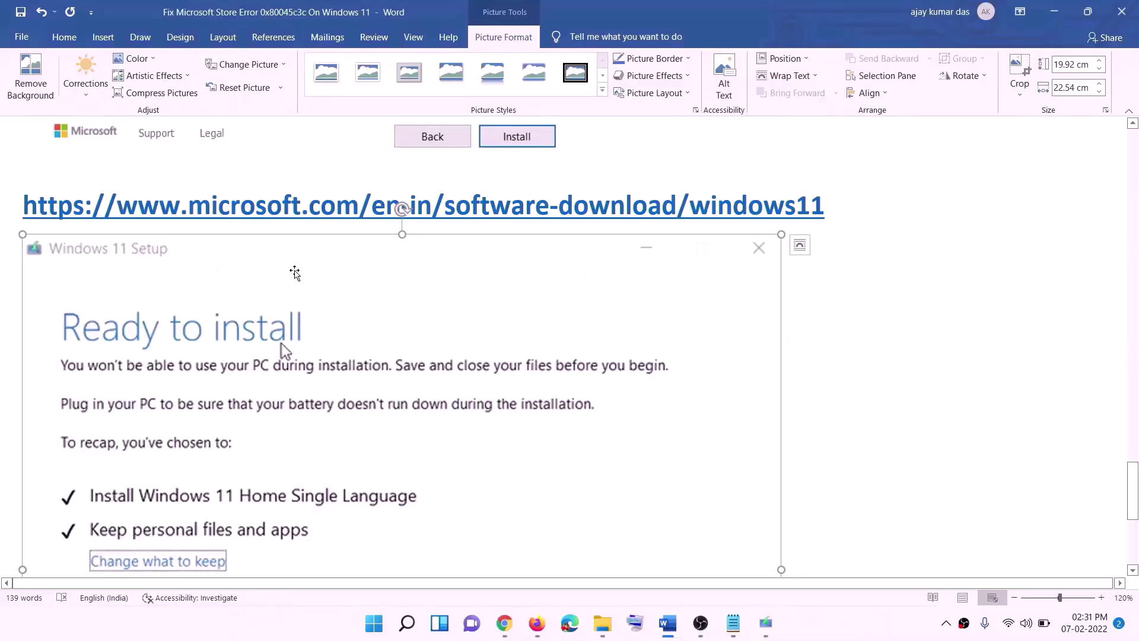
scroll(262, 285, "down", 3)
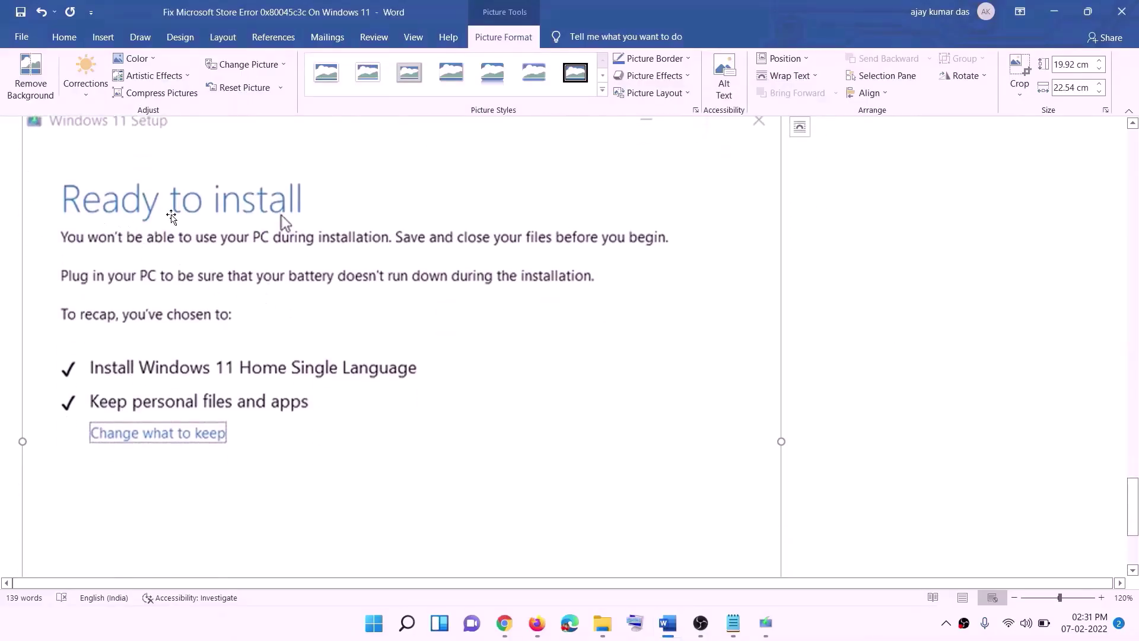
scroll(172, 216, "down", 1)
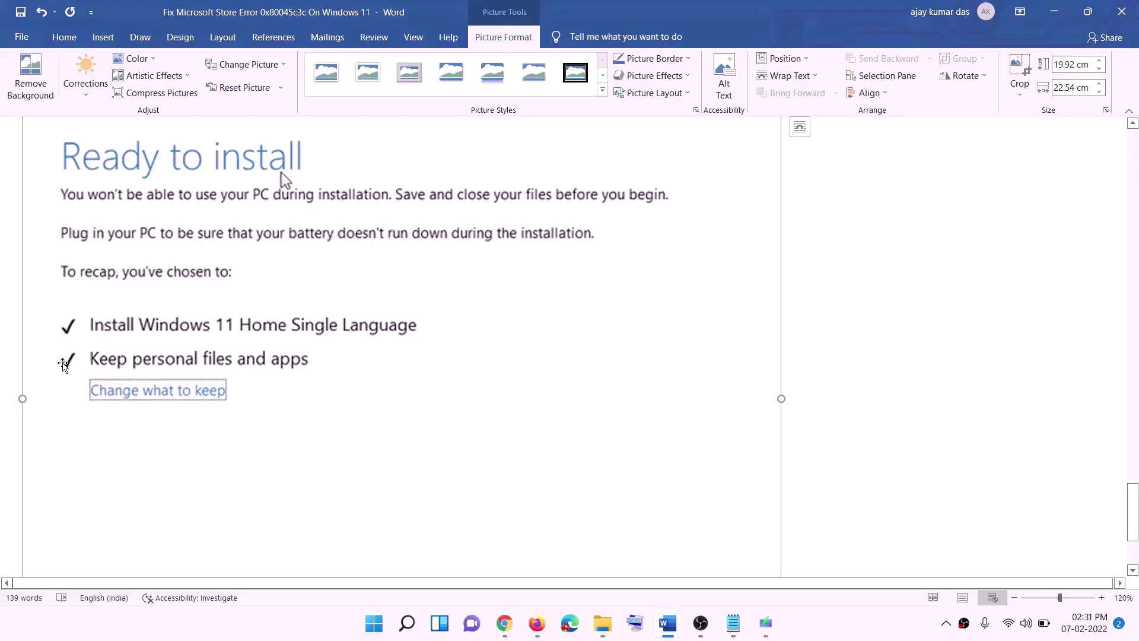
scroll(423, 371, "down", 1)
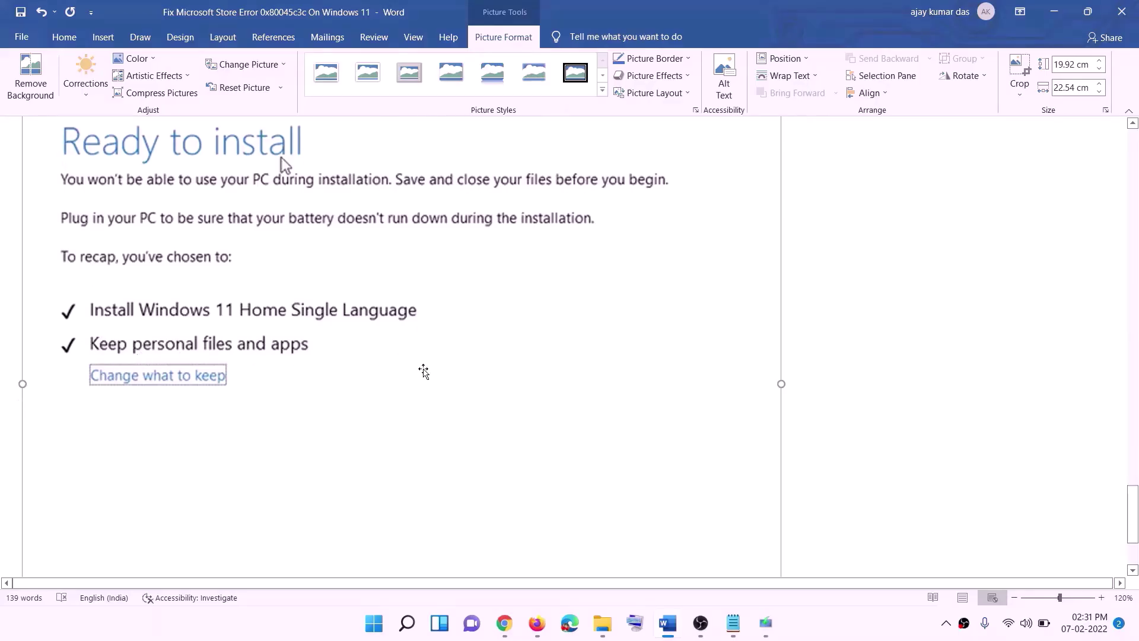
scroll(424, 371, "down", 3)
scroll(606, 445, "up", 6)
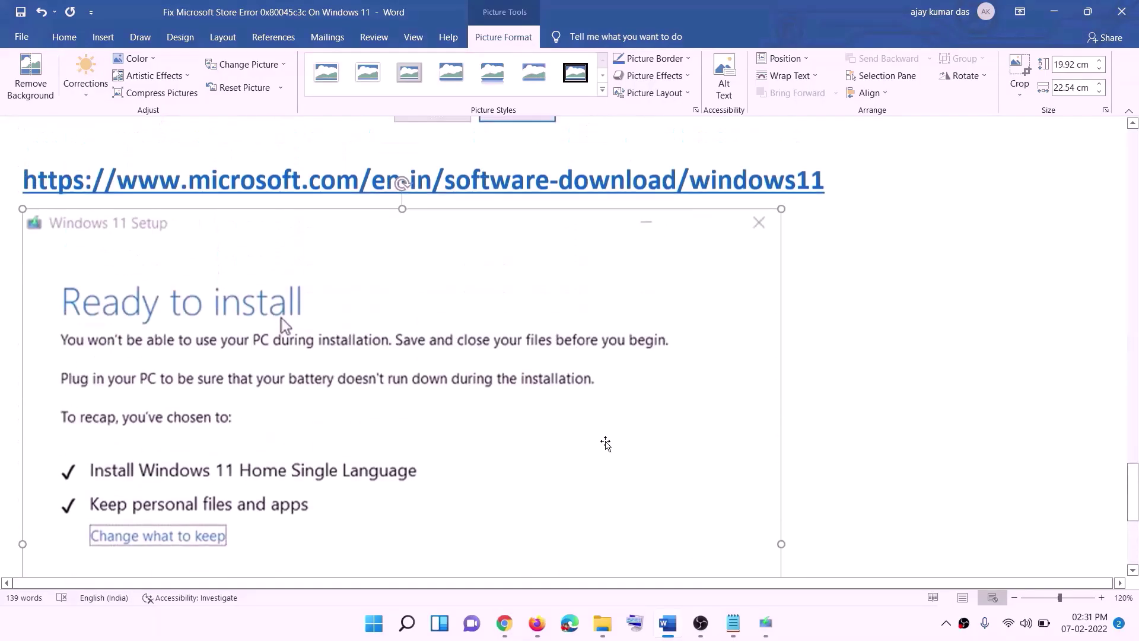